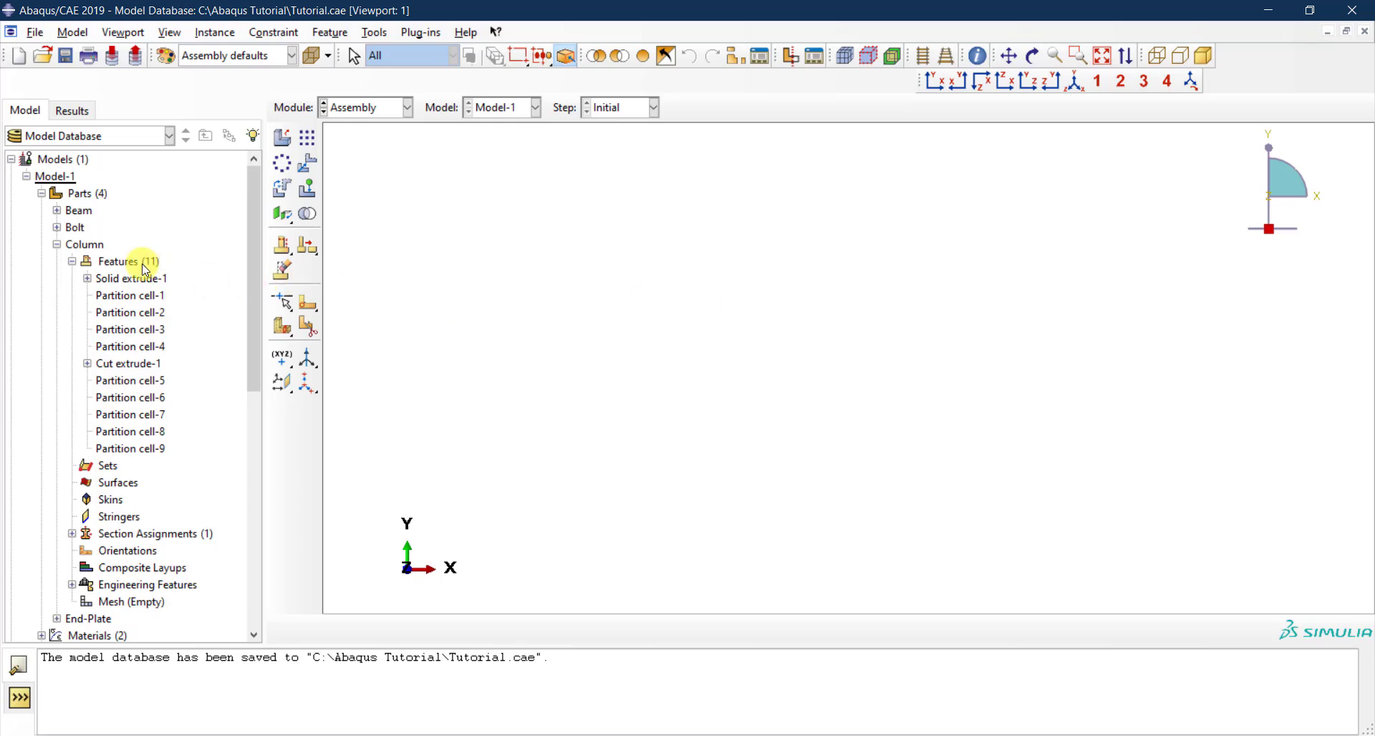
Collapse the Column and Parts branches of the model tree and expand the Assembly branch.
left_click(57, 245)
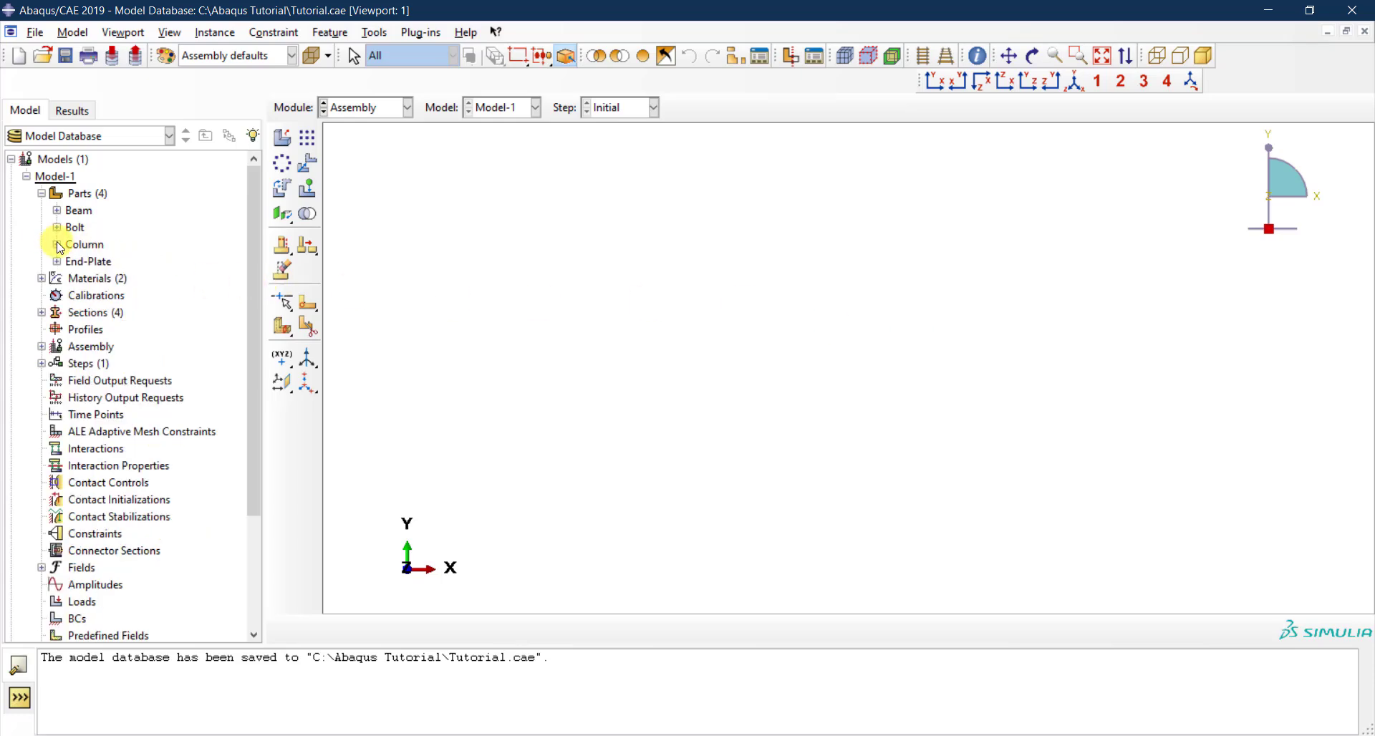
left_click(41, 193)
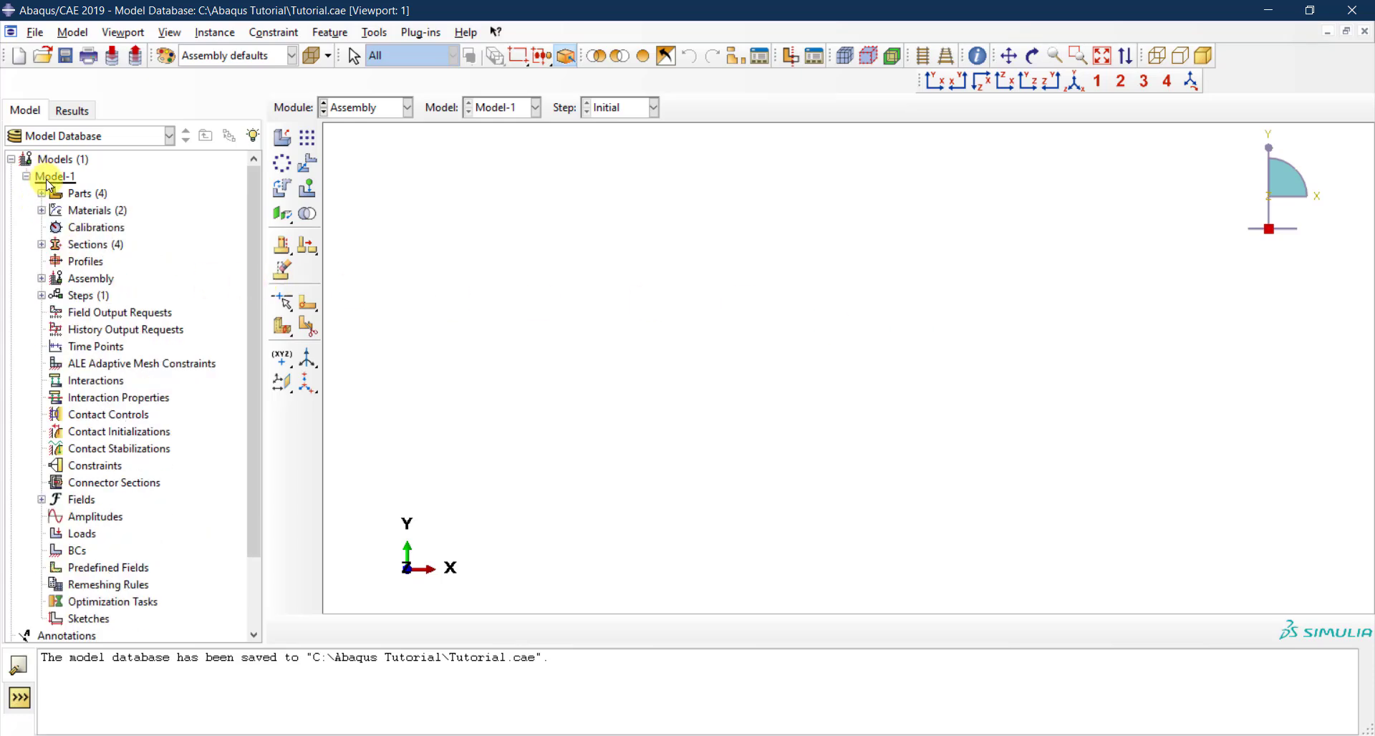
left_click(42, 279)
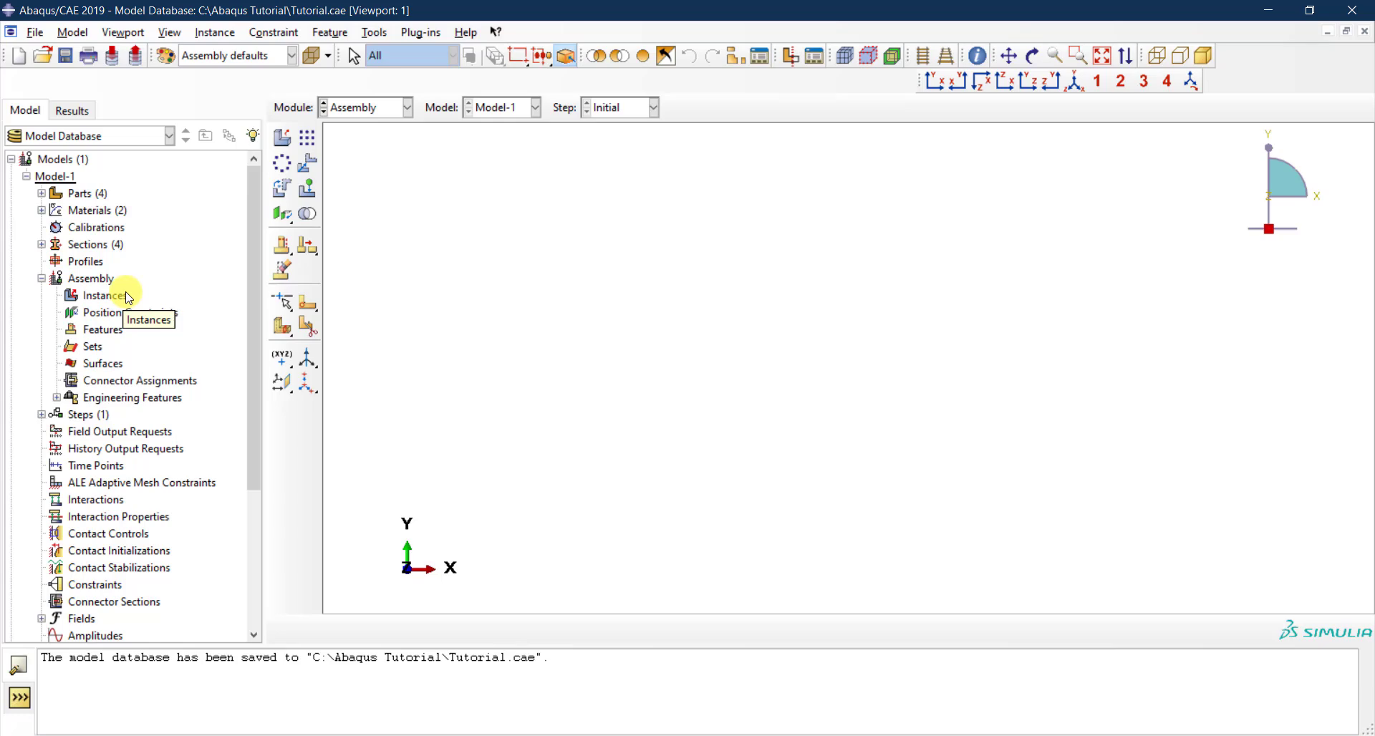
Start creating an instance from parts and preview Beam, Column and End-Plate, then all four parts together.
left_click(279, 140)
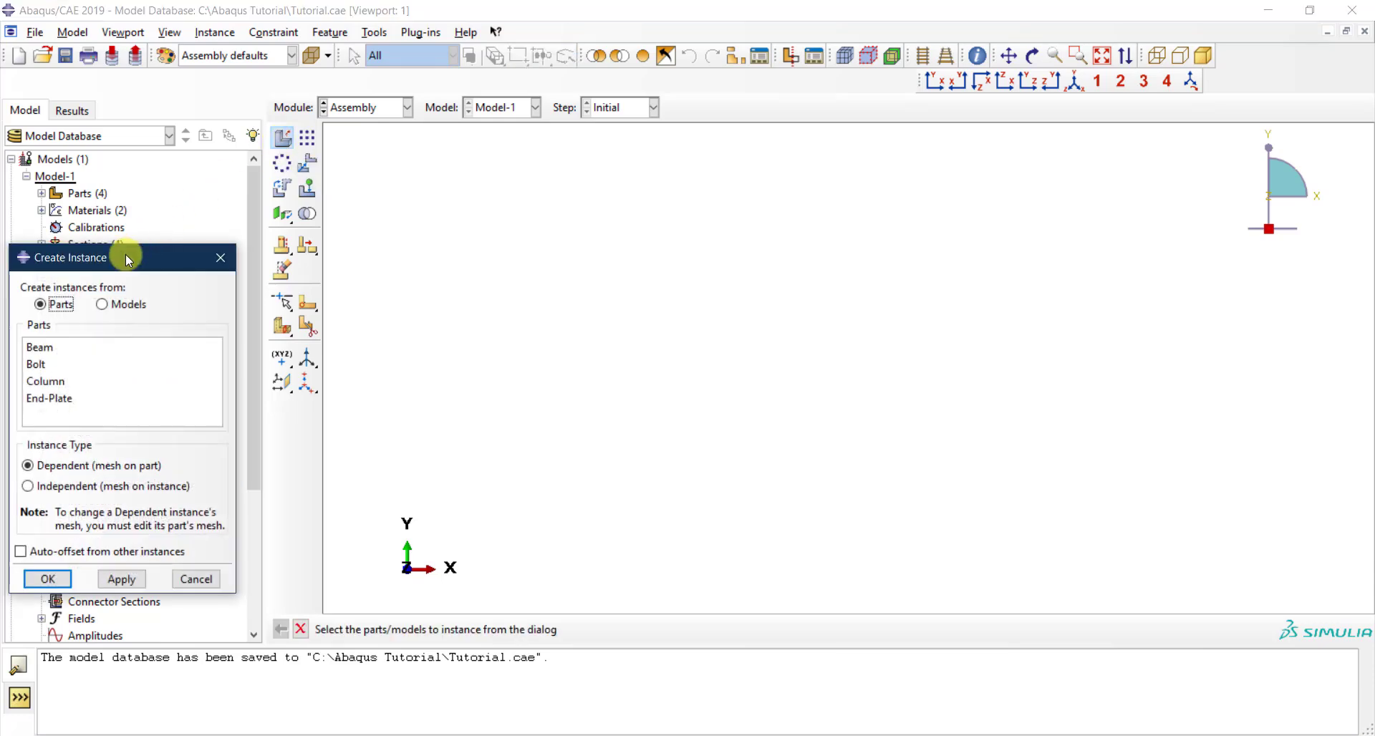
left_click_drag(126, 254, 531, 180)
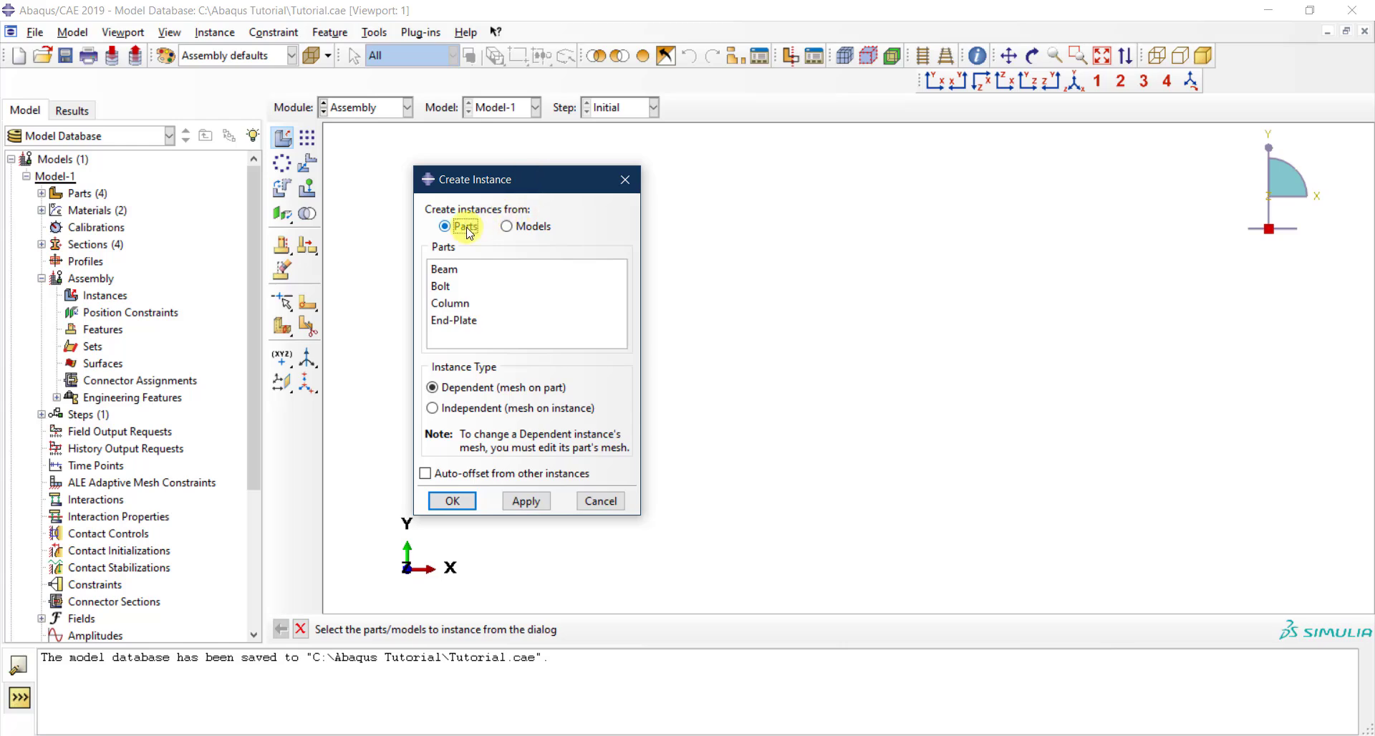
left_click(466, 276)
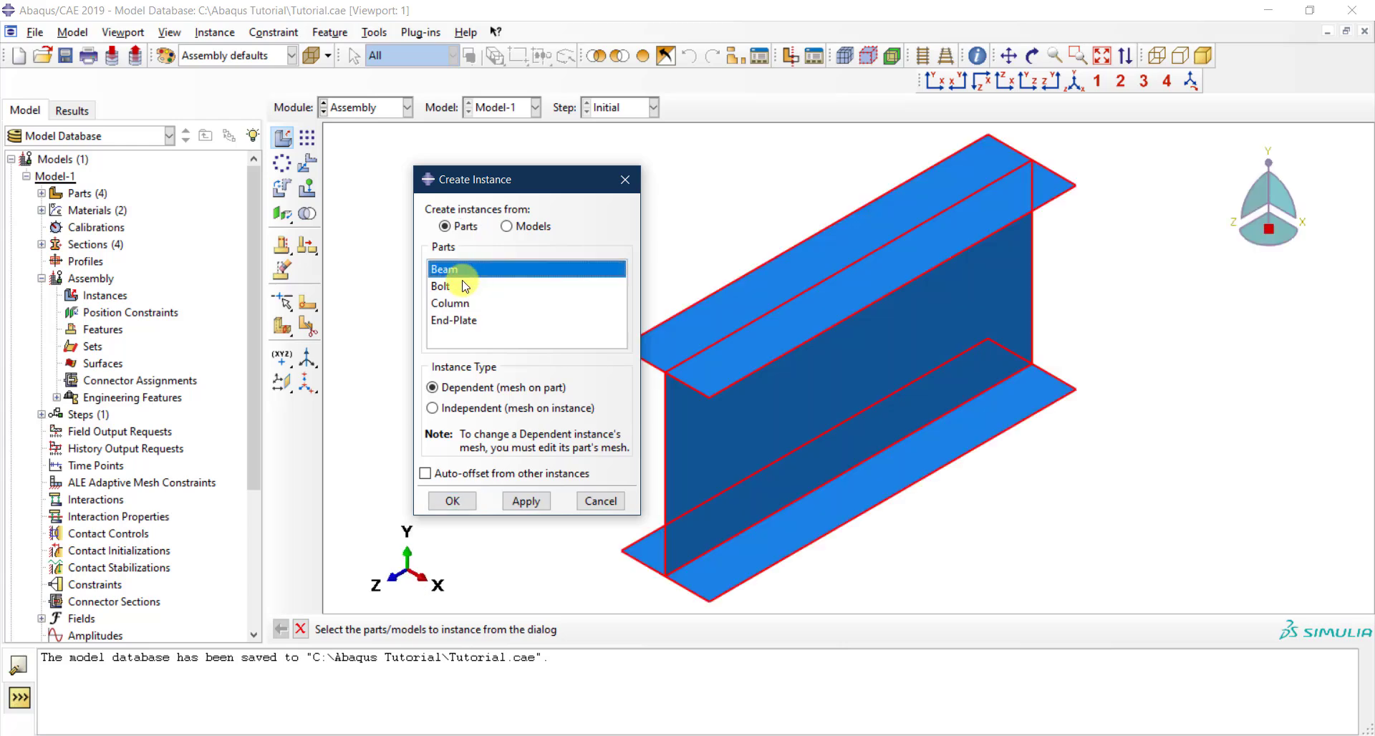
left_click(464, 304)
left_click(463, 322)
left_click(462, 272)
left_click(461, 287, "shift")
left_click(464, 302, "shift")
left_click(466, 320, "shift")
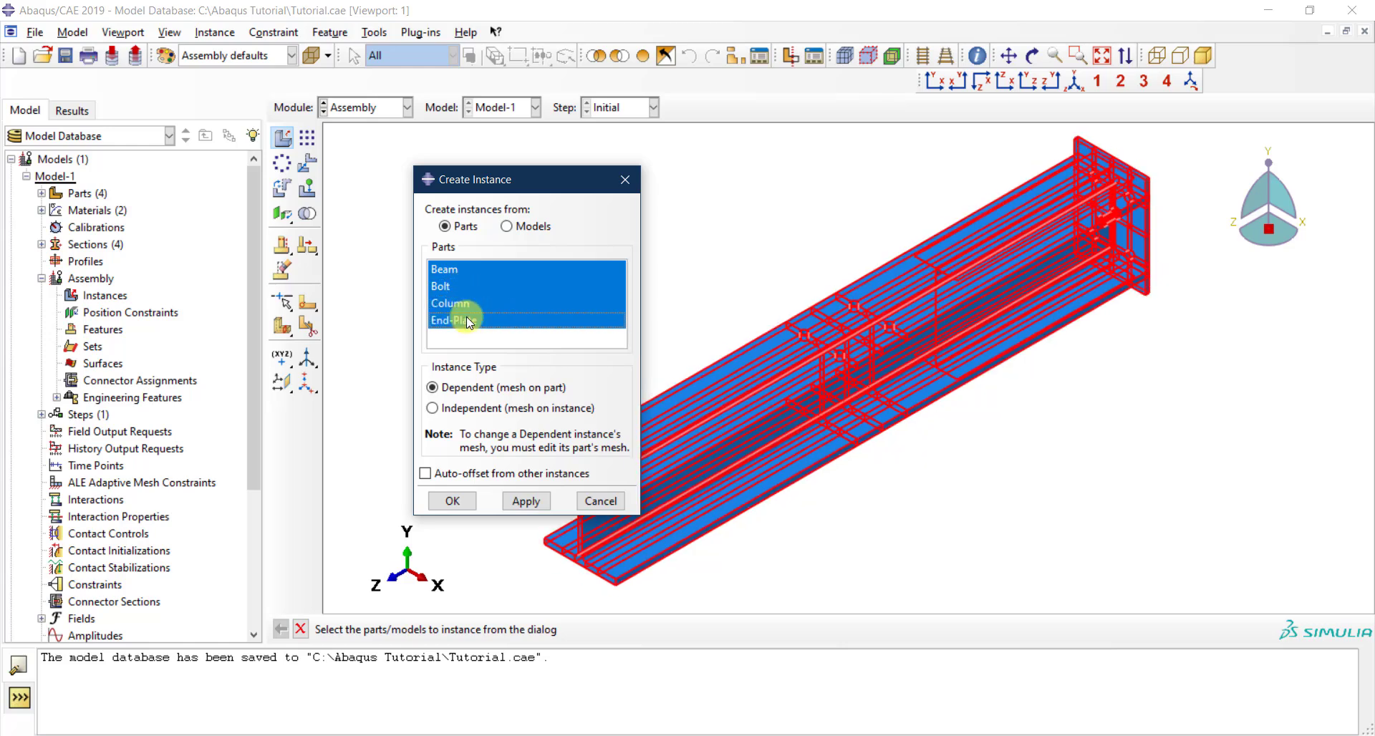
Create a dependent (mesh on part) instance of the Beam part and list the assembly's instances in the model tree.
left_click(466, 269)
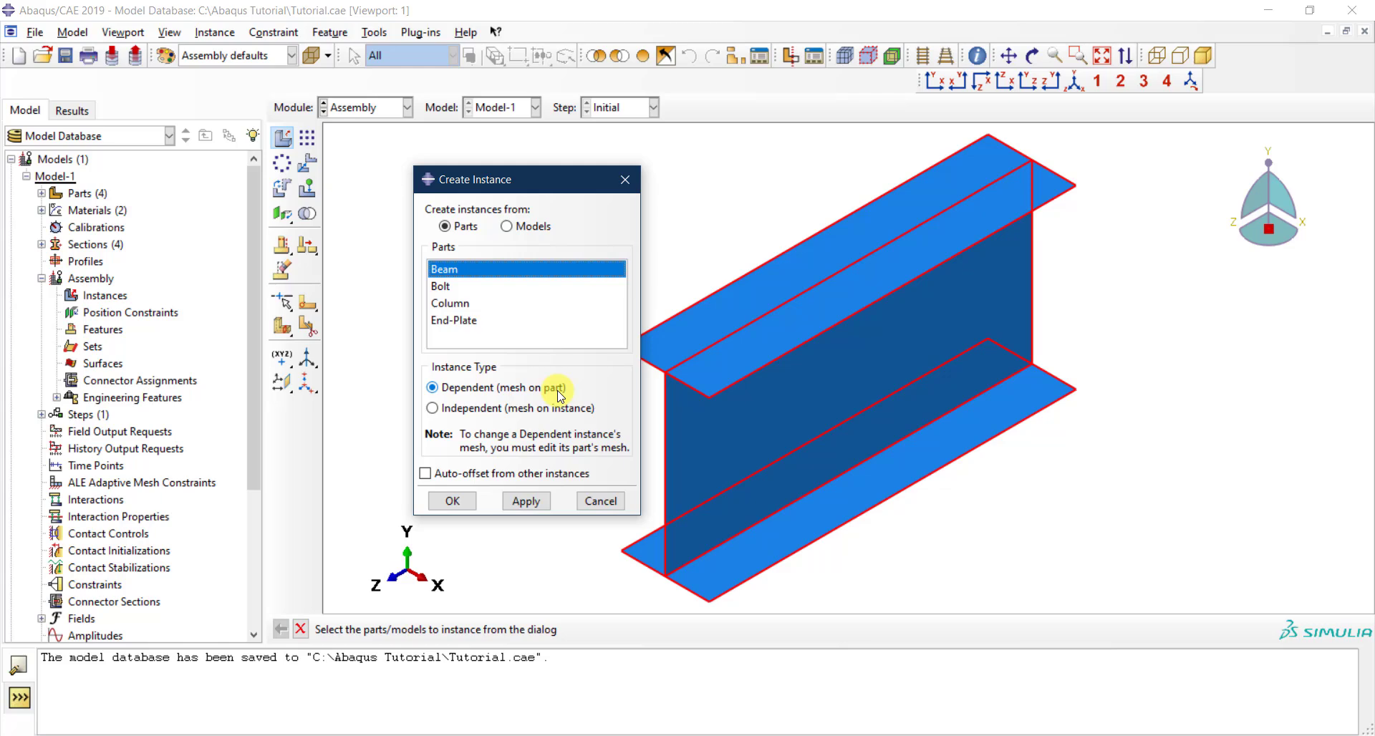
left_click(478, 414)
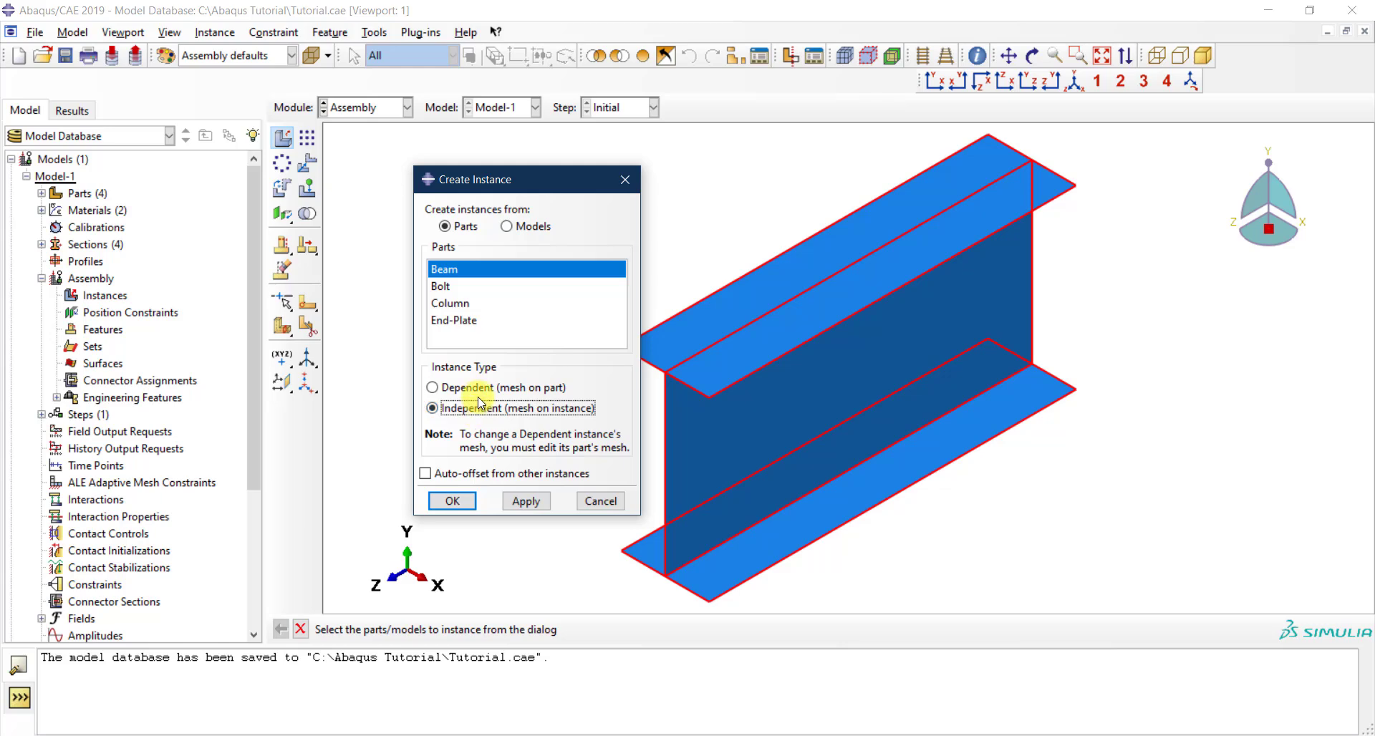
left_click(481, 398)
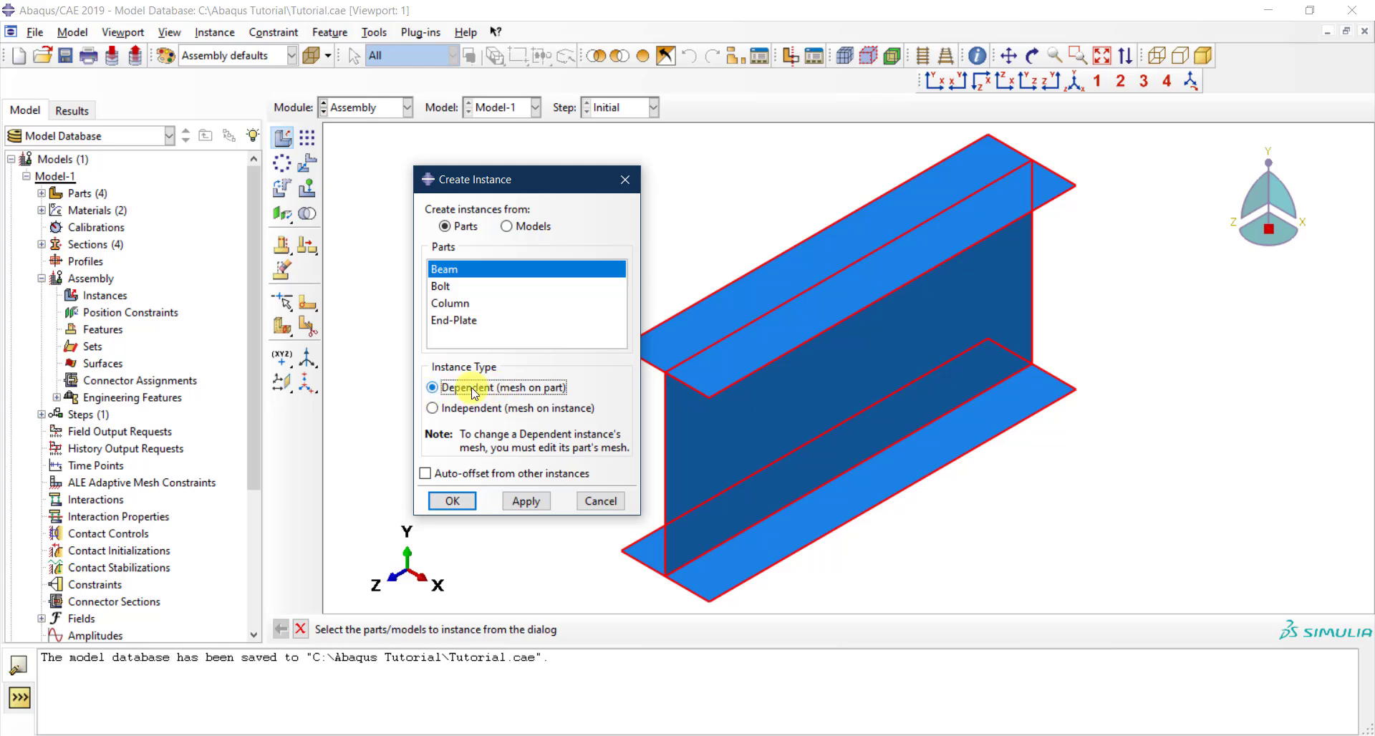
left_click(463, 502)
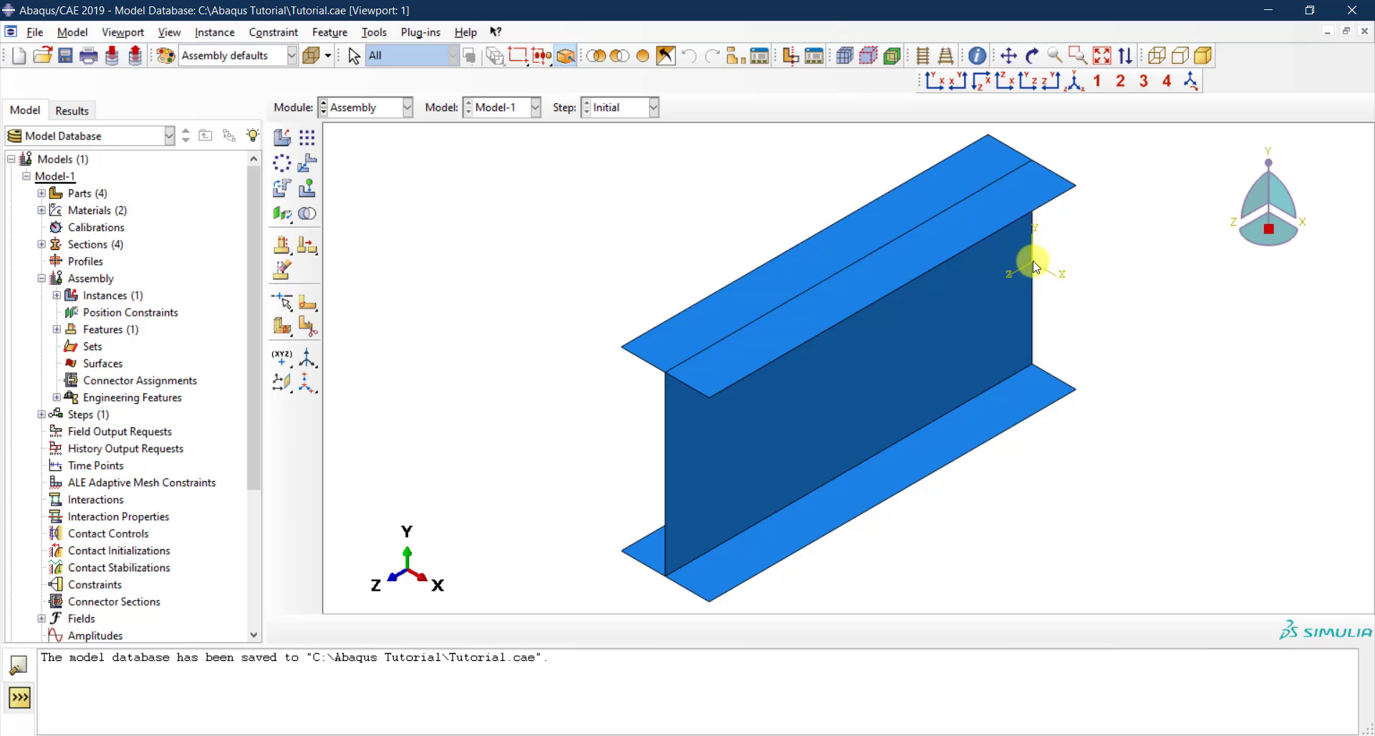
left_click(56, 296)
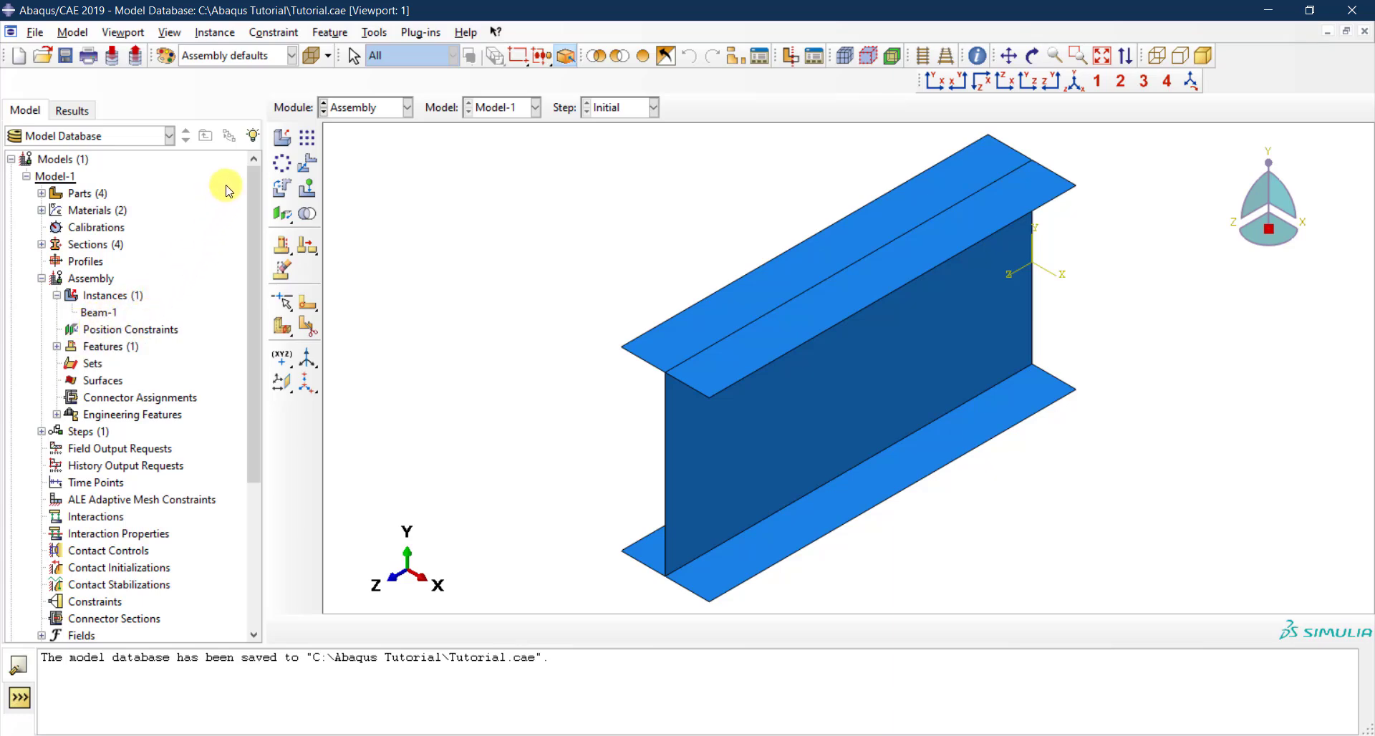
Add a dependent instance of the Column part to the assembly.
left_click(289, 146)
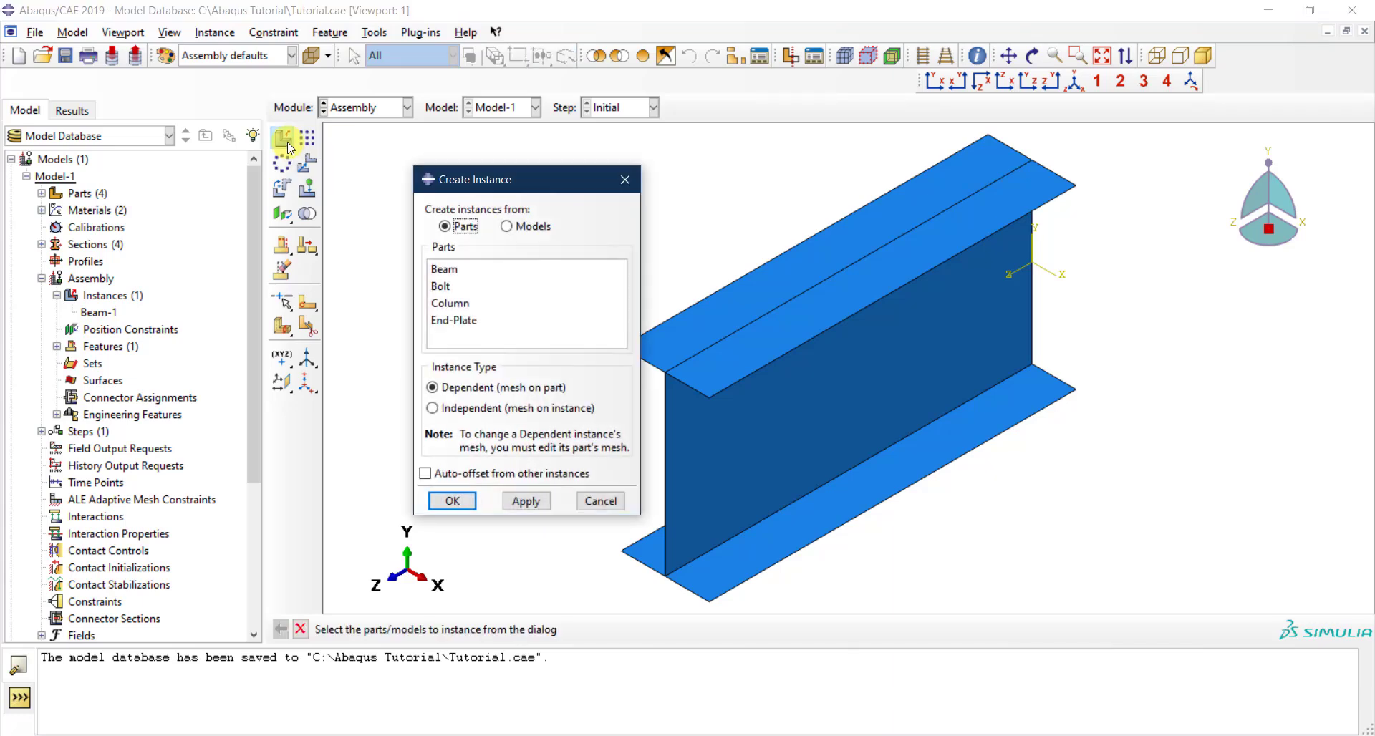
left_click(460, 310)
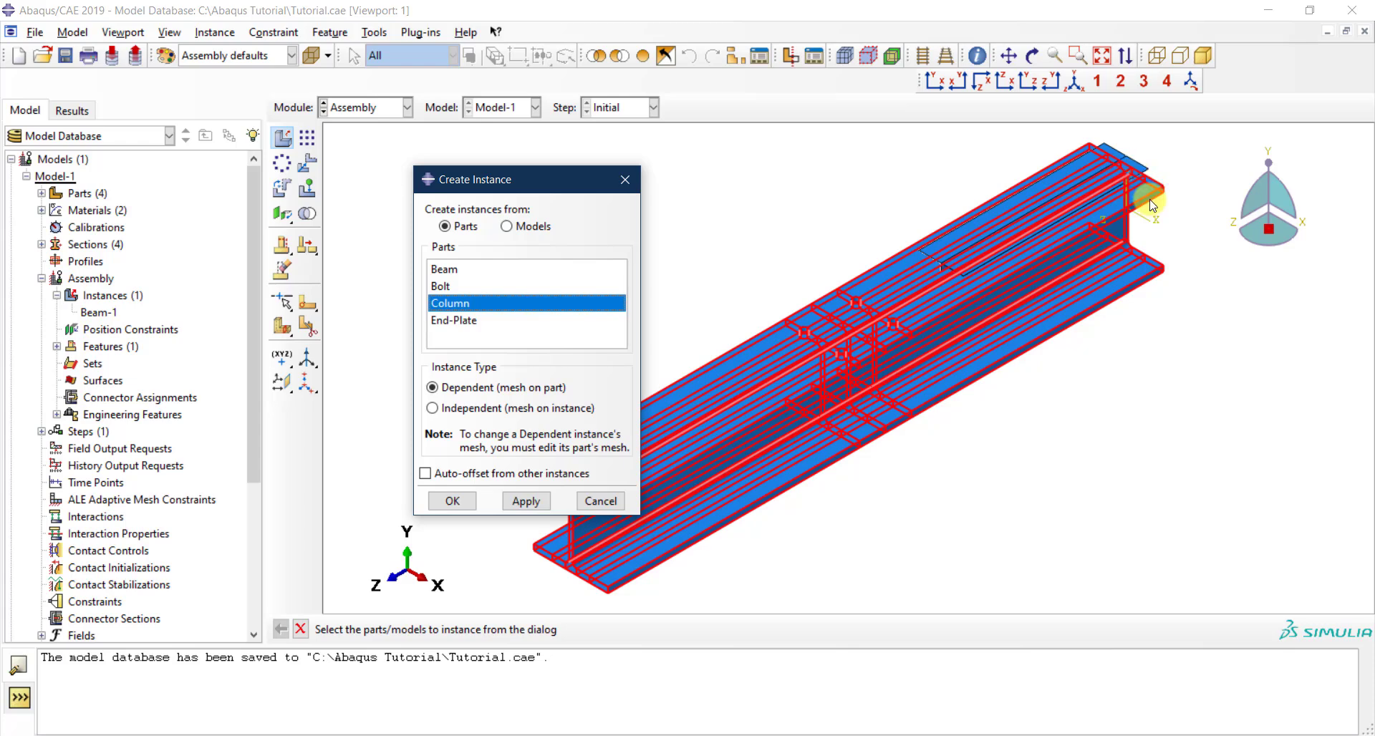
left_click(453, 501)
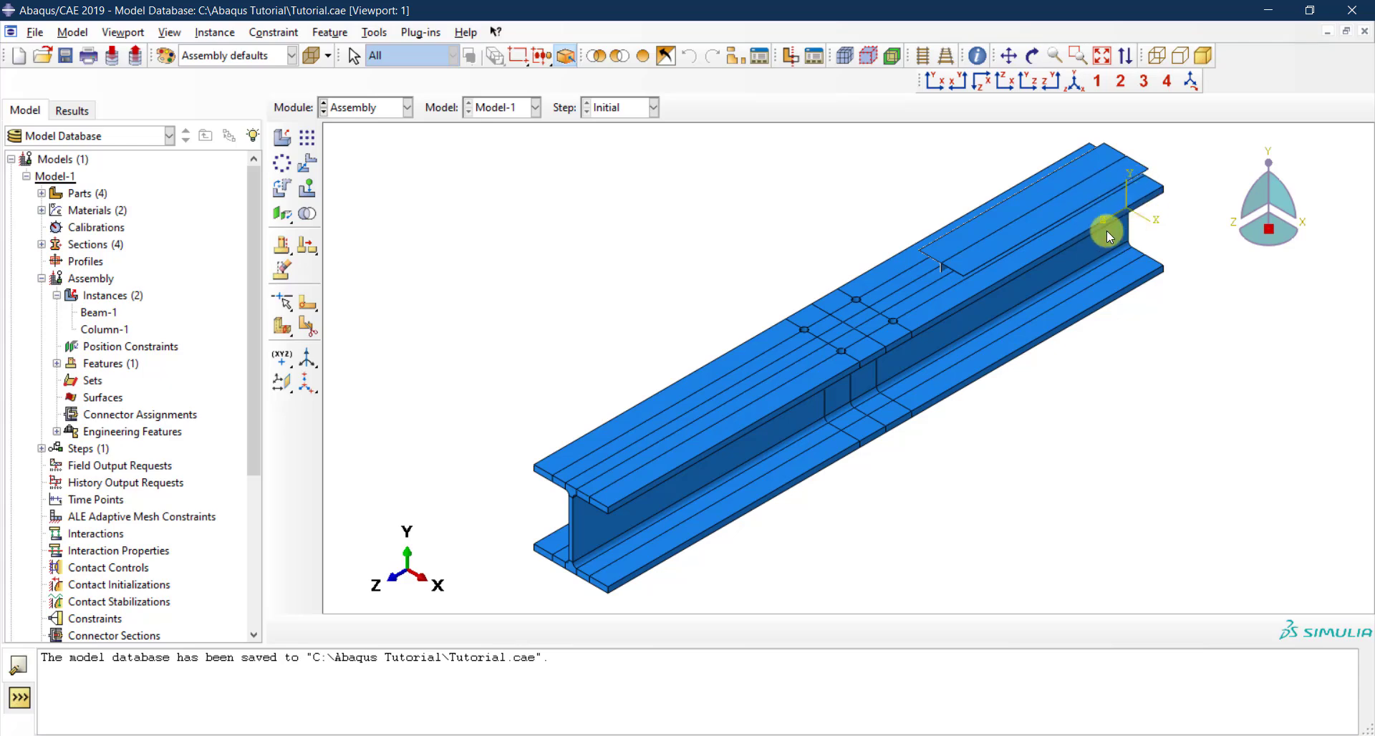
Start the Rotate Instance command and confirm the Column instance as the one to rotate.
left_click(1032, 55)
mouse_move(1061, 359)
left_mouse_down()
mouse_move(964, 380)
mouse_move(1046, 346)
left_mouse_up()
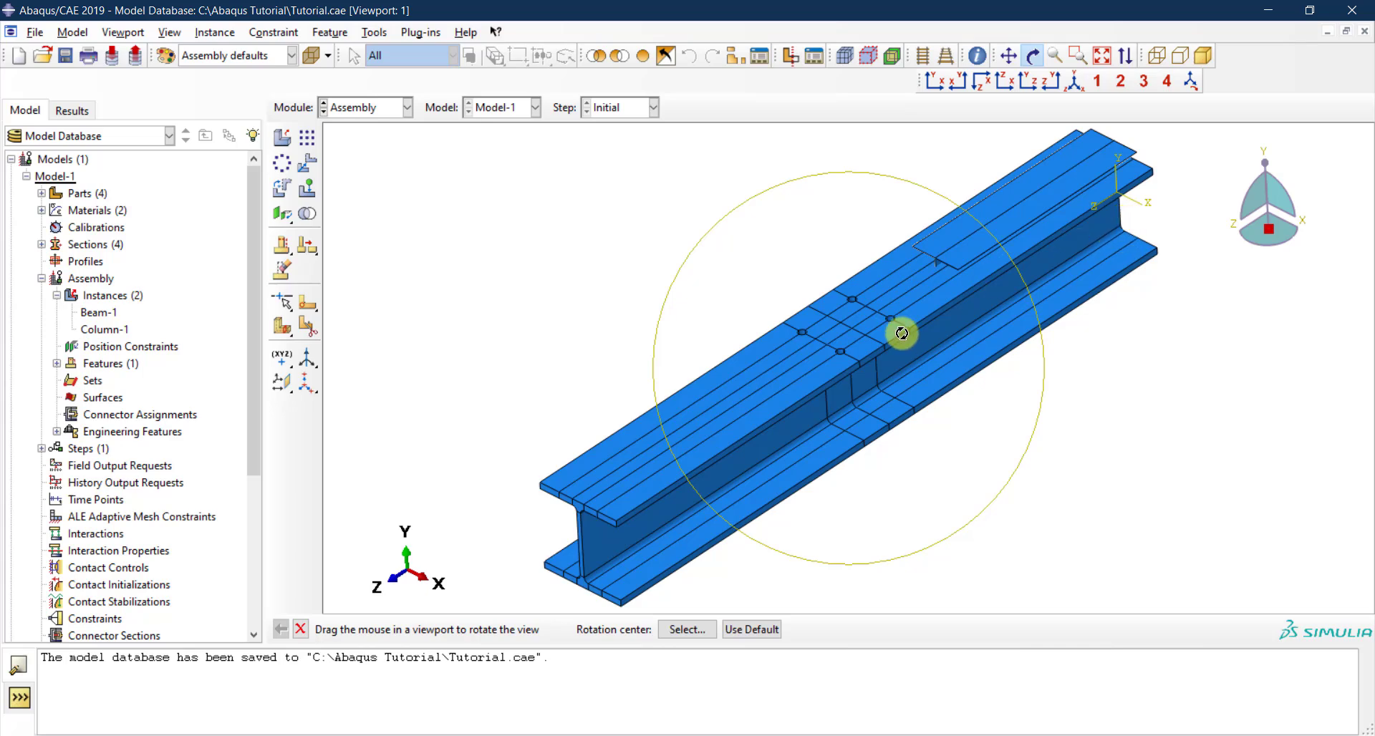
middle_click(861, 345)
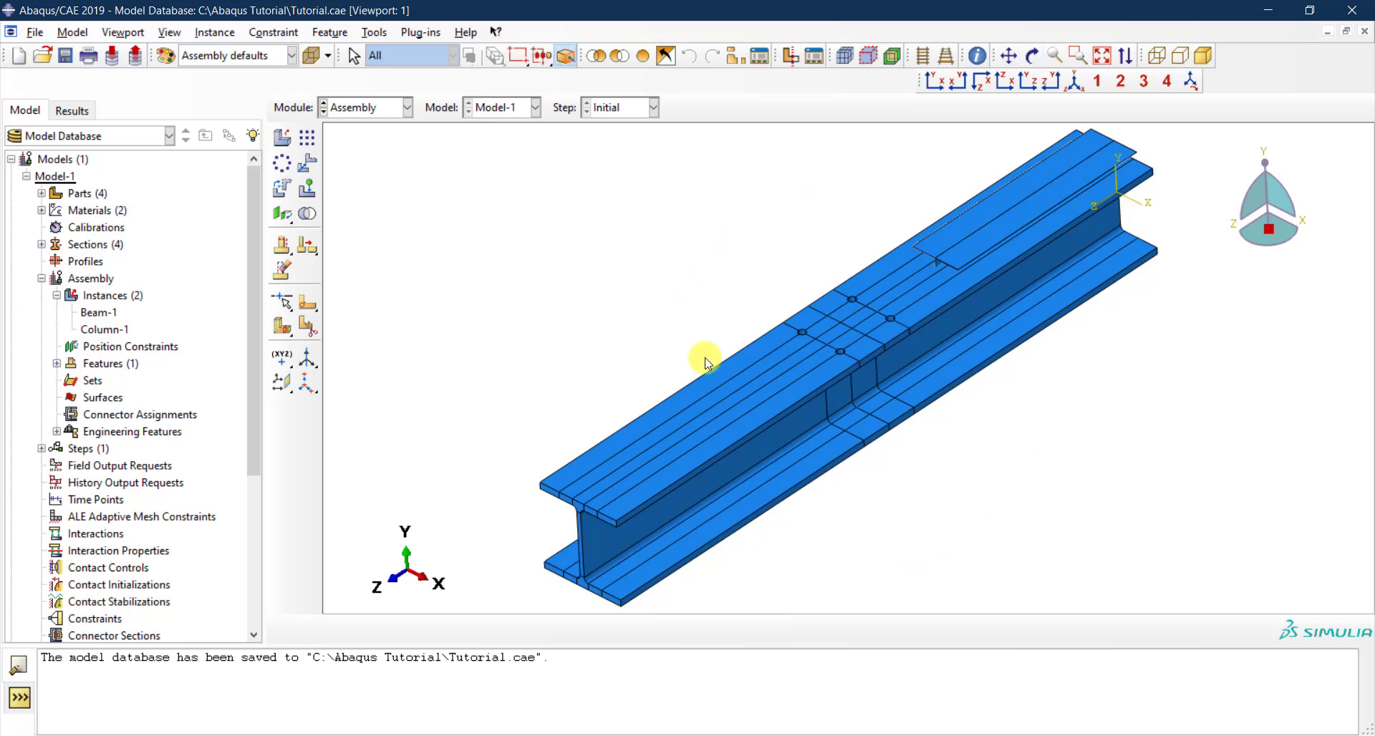
left_click(282, 192)
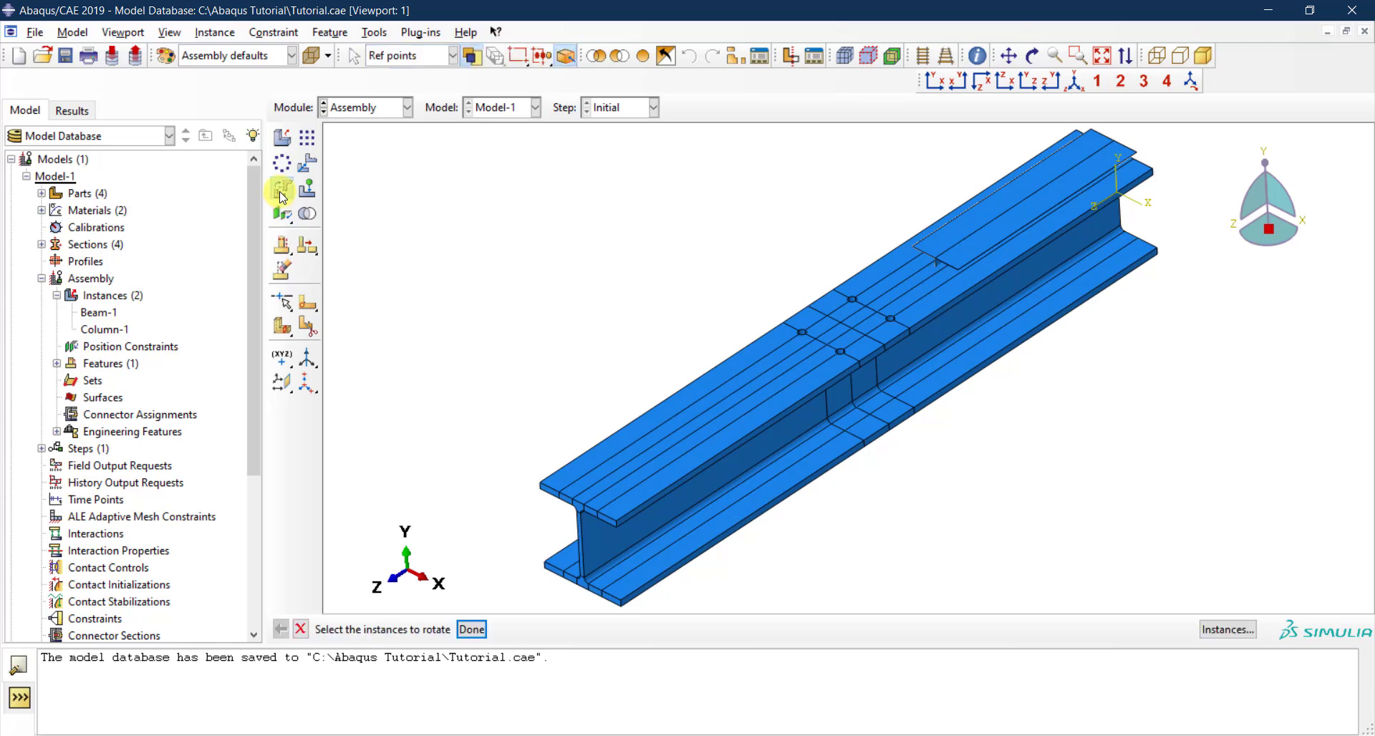
left_click(672, 401)
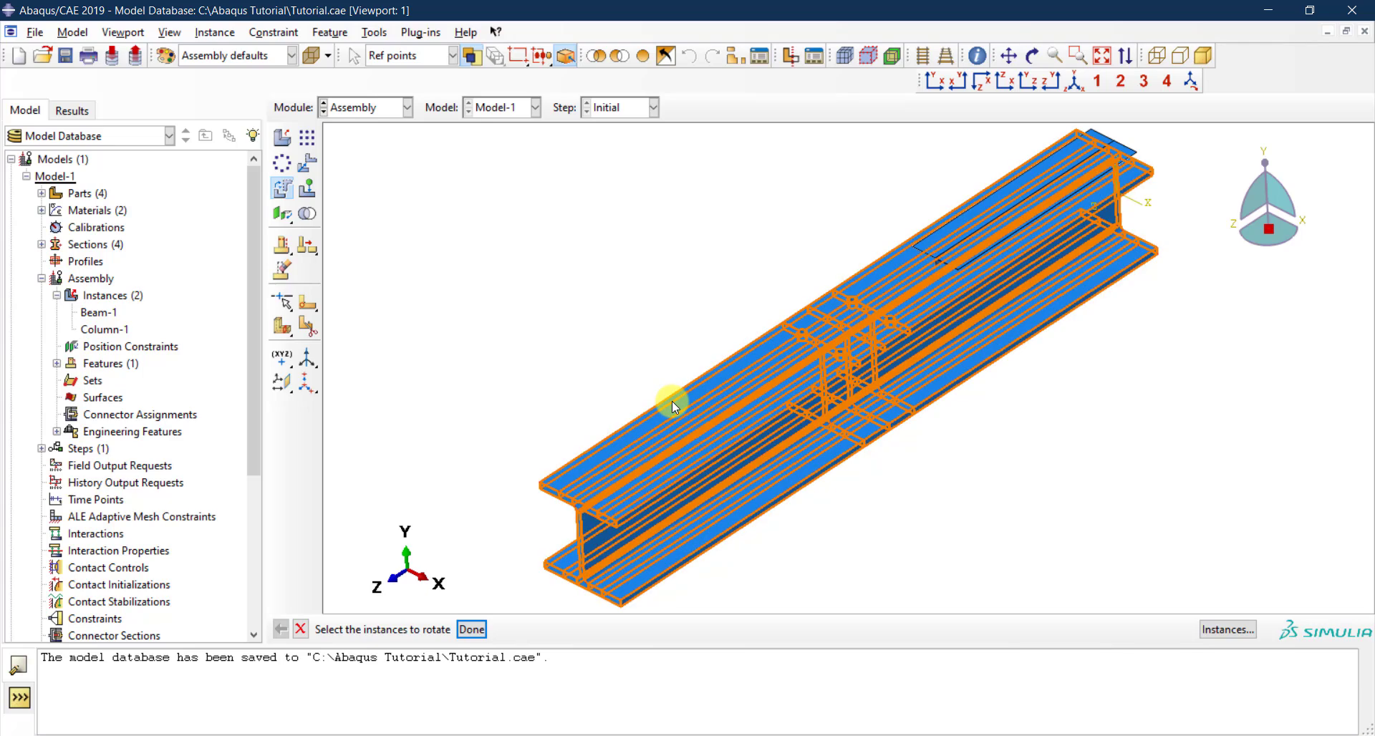
left_click(472, 629)
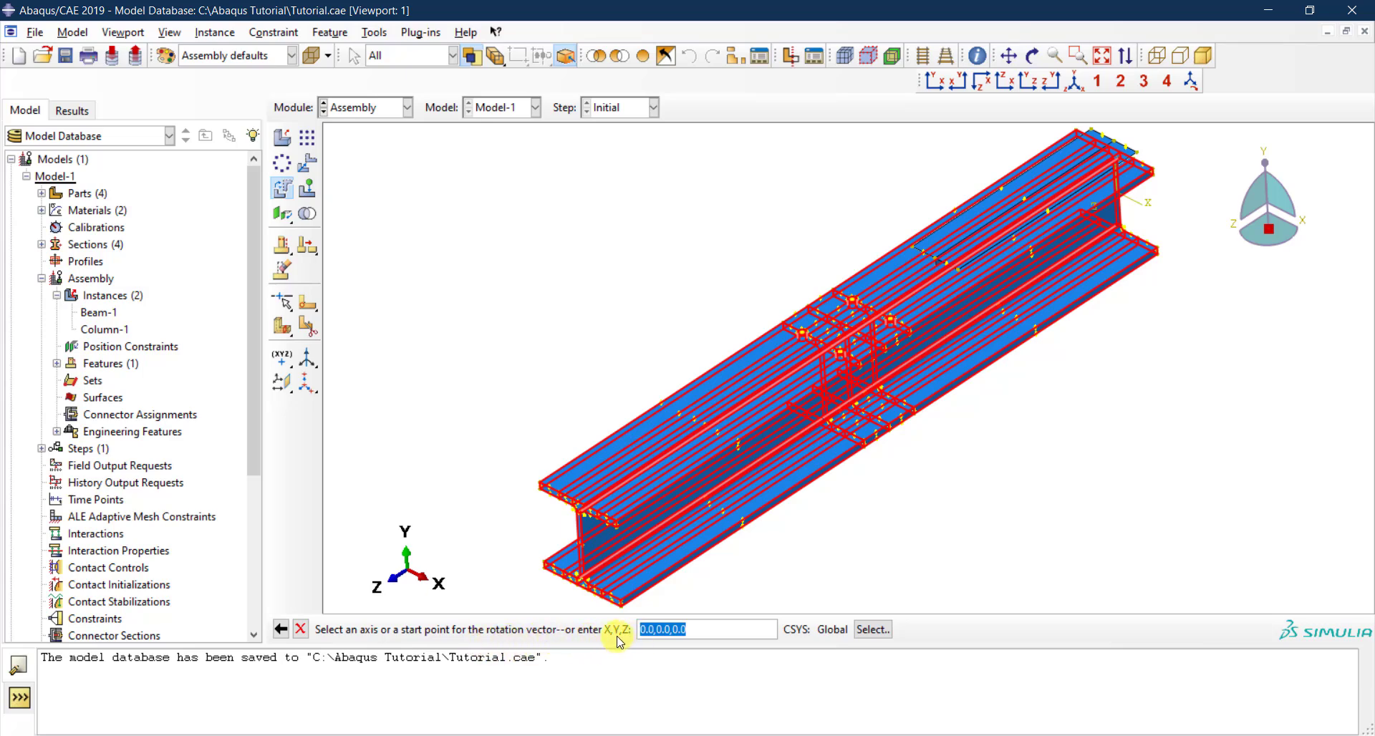
Define the rotation axis through the web thickness at the column end, from the edge midpoint at 5,0,0 to the opposite one.
left_click(1034, 58)
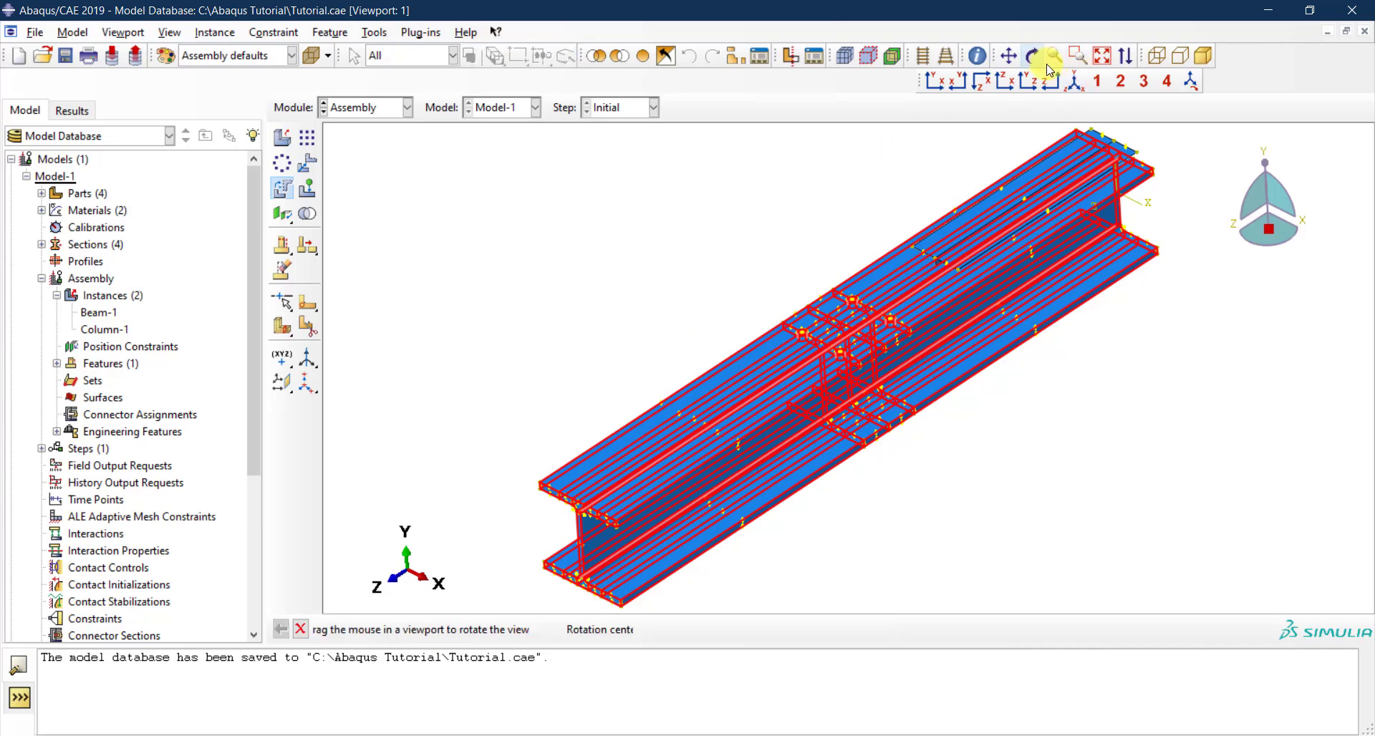
left_click_drag(1114, 344, 1162, 406)
scroll(1160, 407, "up", 8)
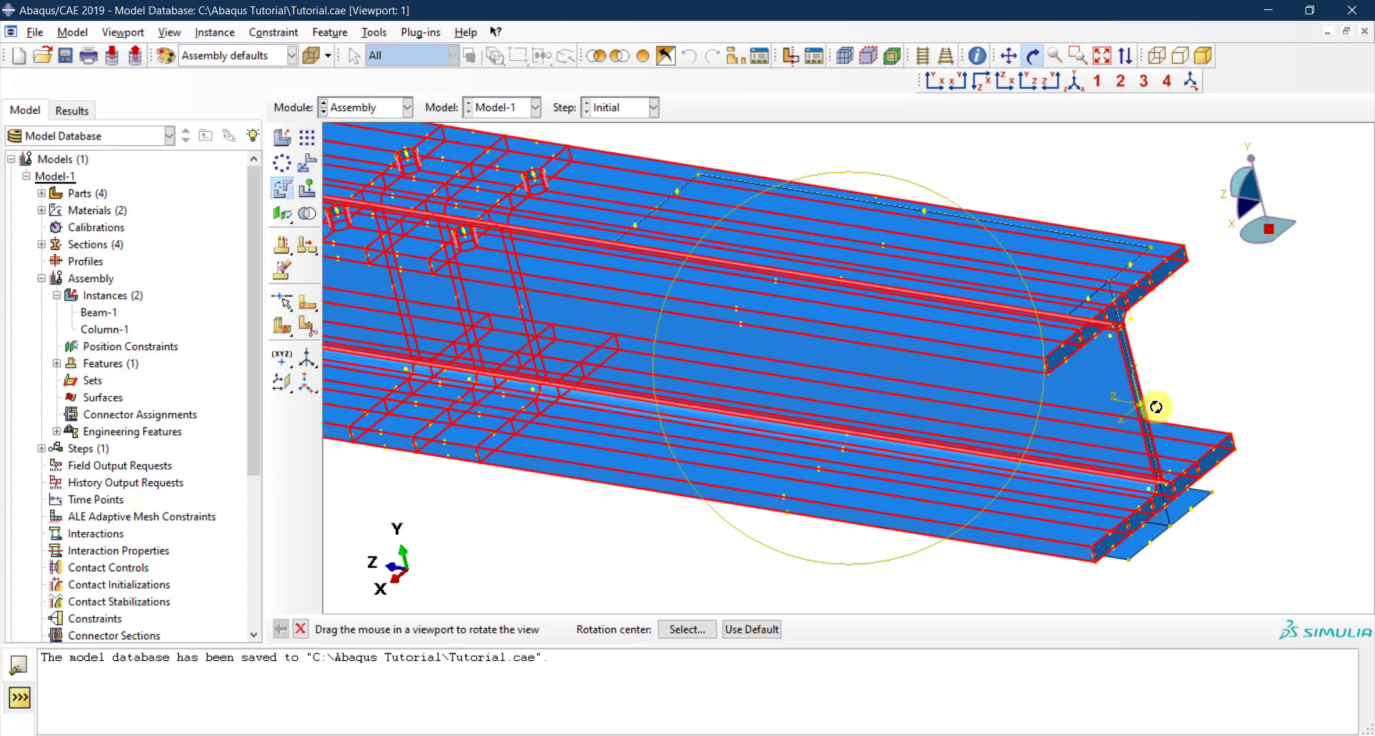
scroll(1148, 407, "down", 8)
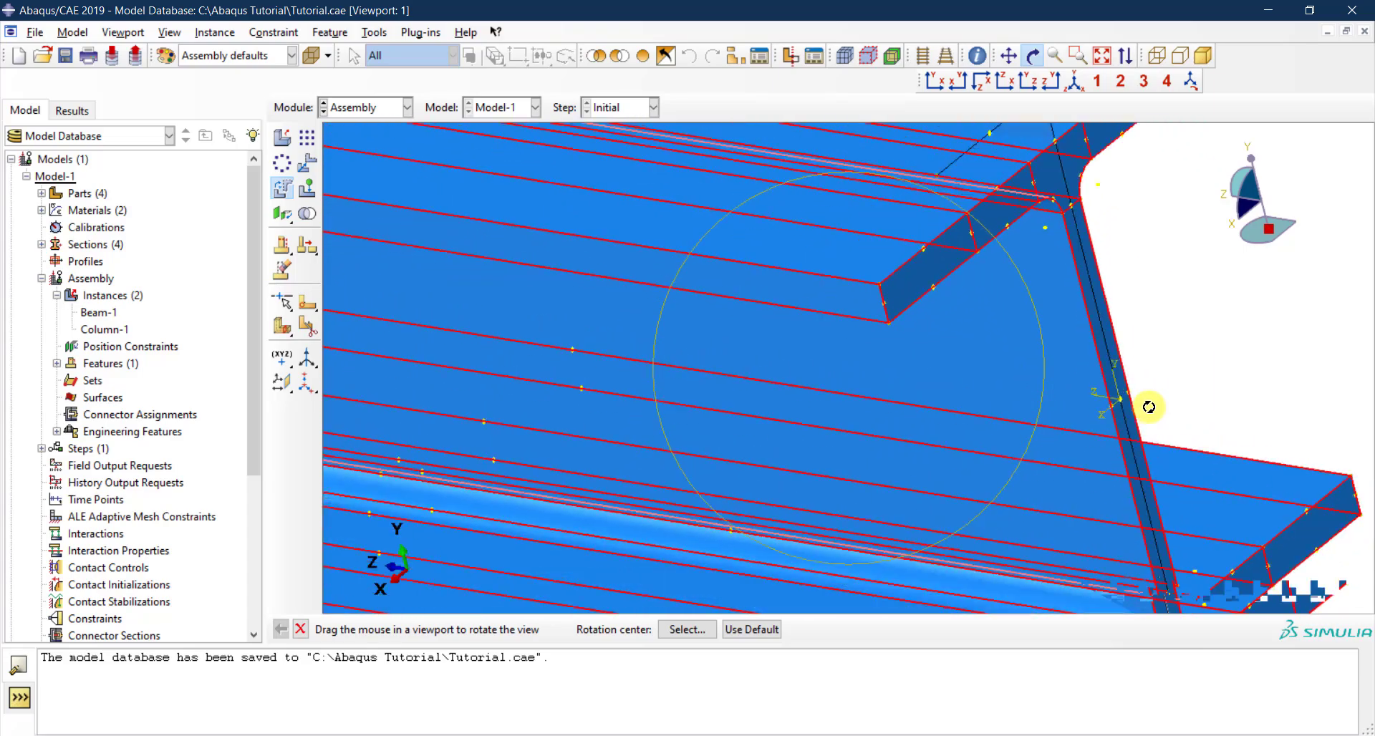
scroll(1135, 345, "up", 4)
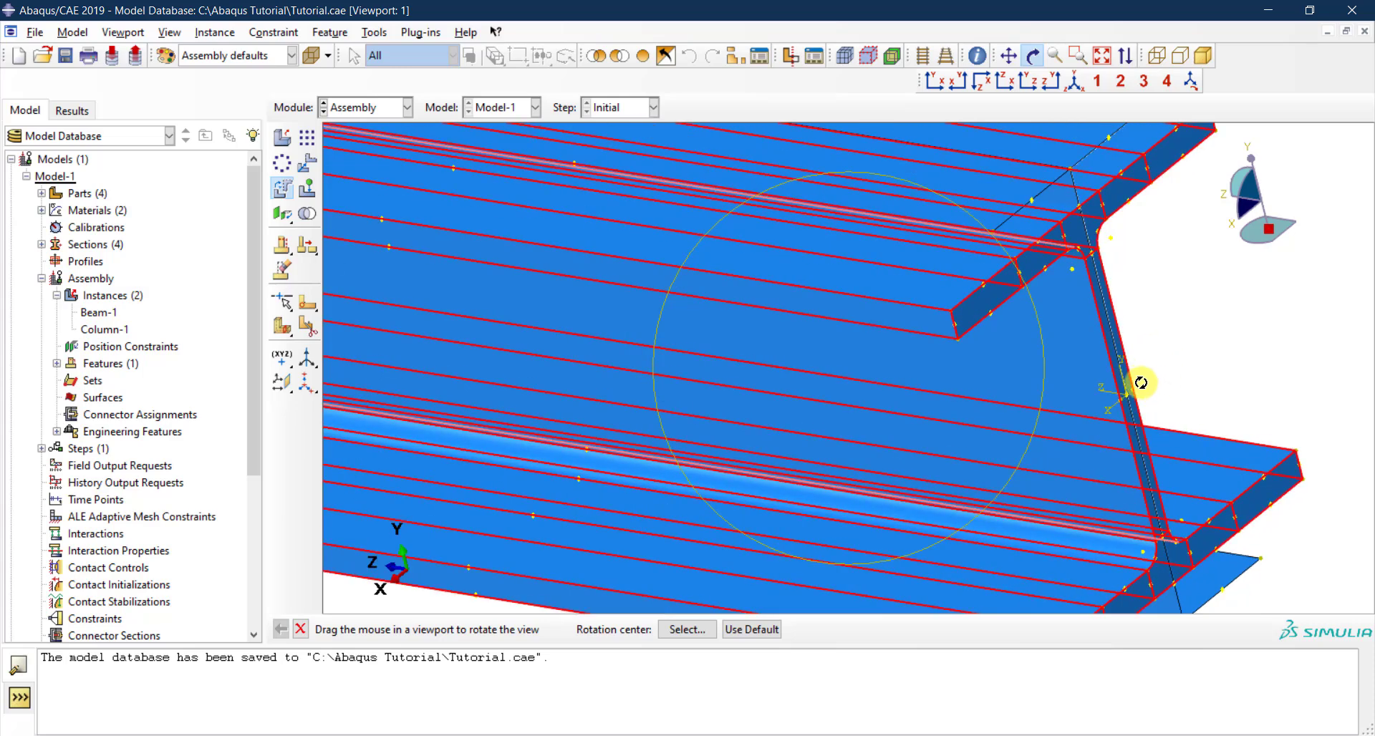
scroll(1140, 391, "up", 1)
key("Escape")
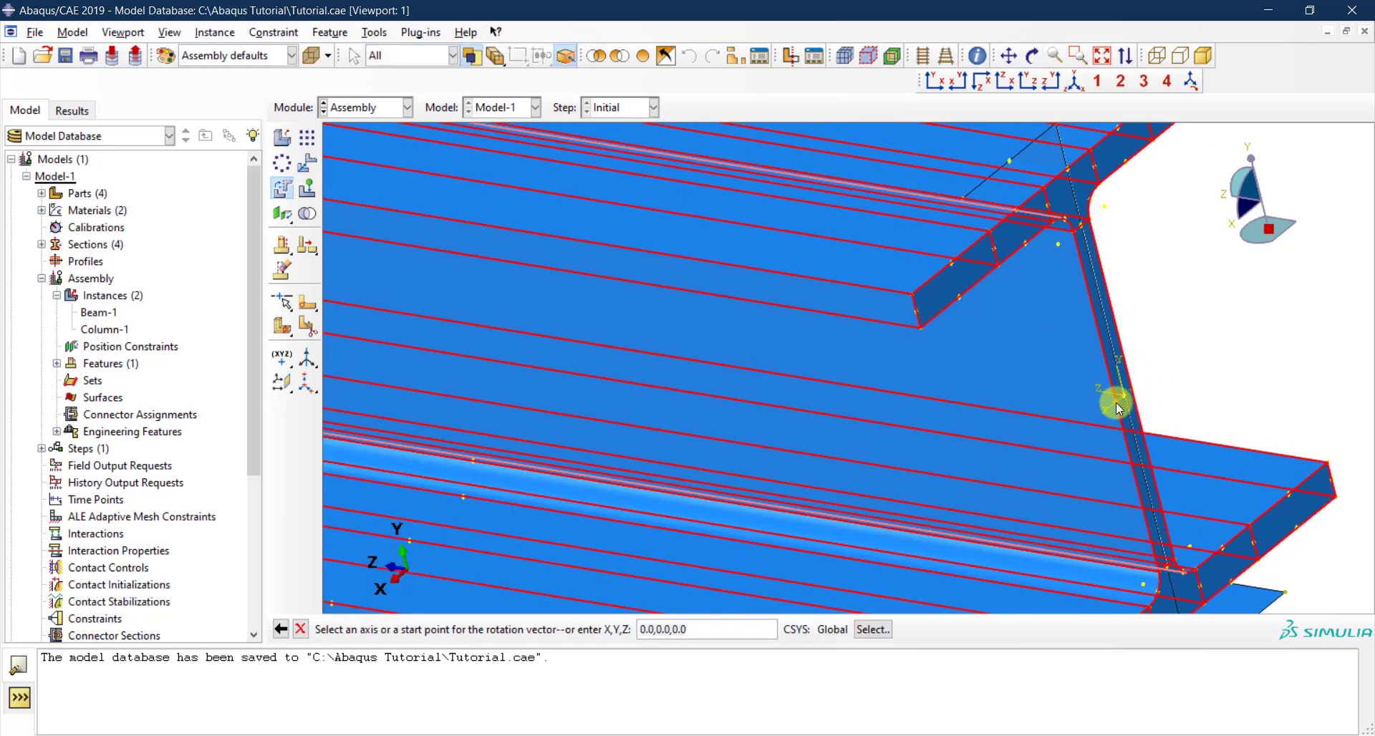
left_click(1119, 407)
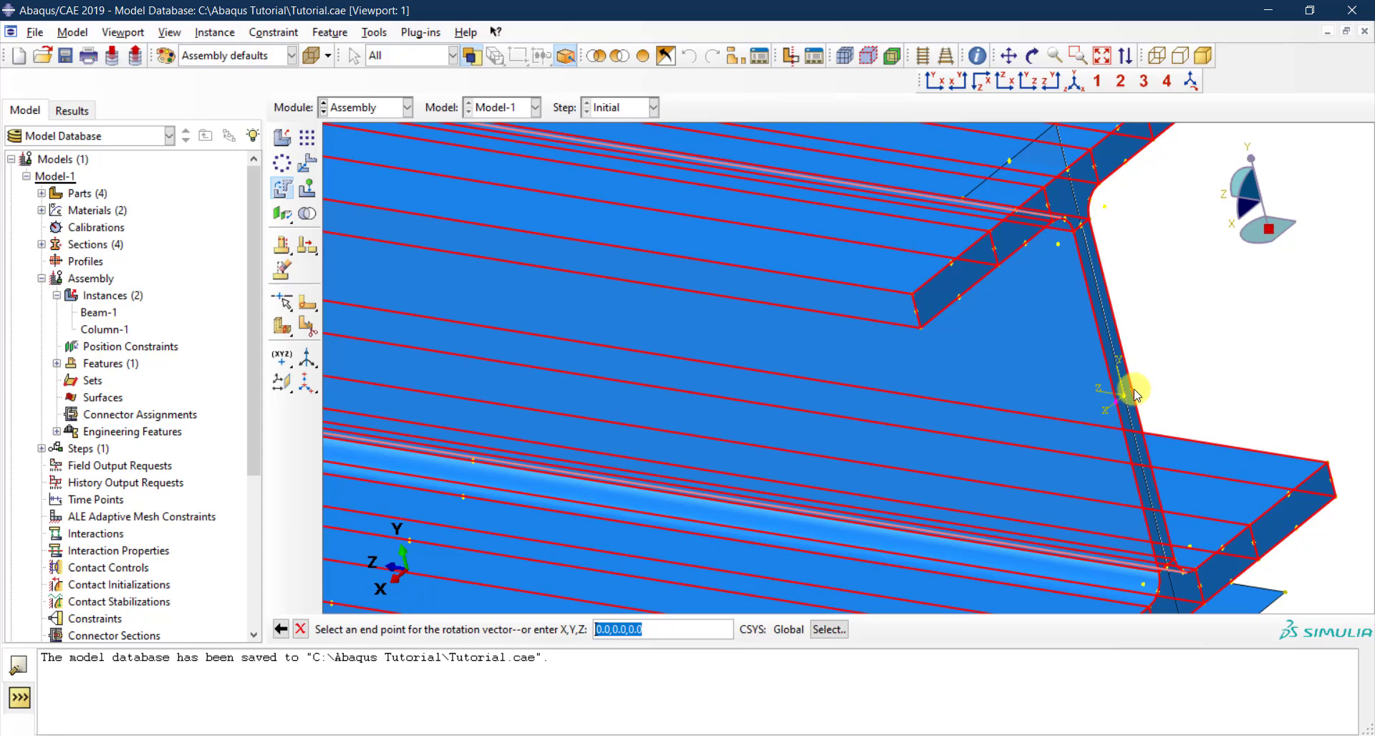
left_click(1131, 389)
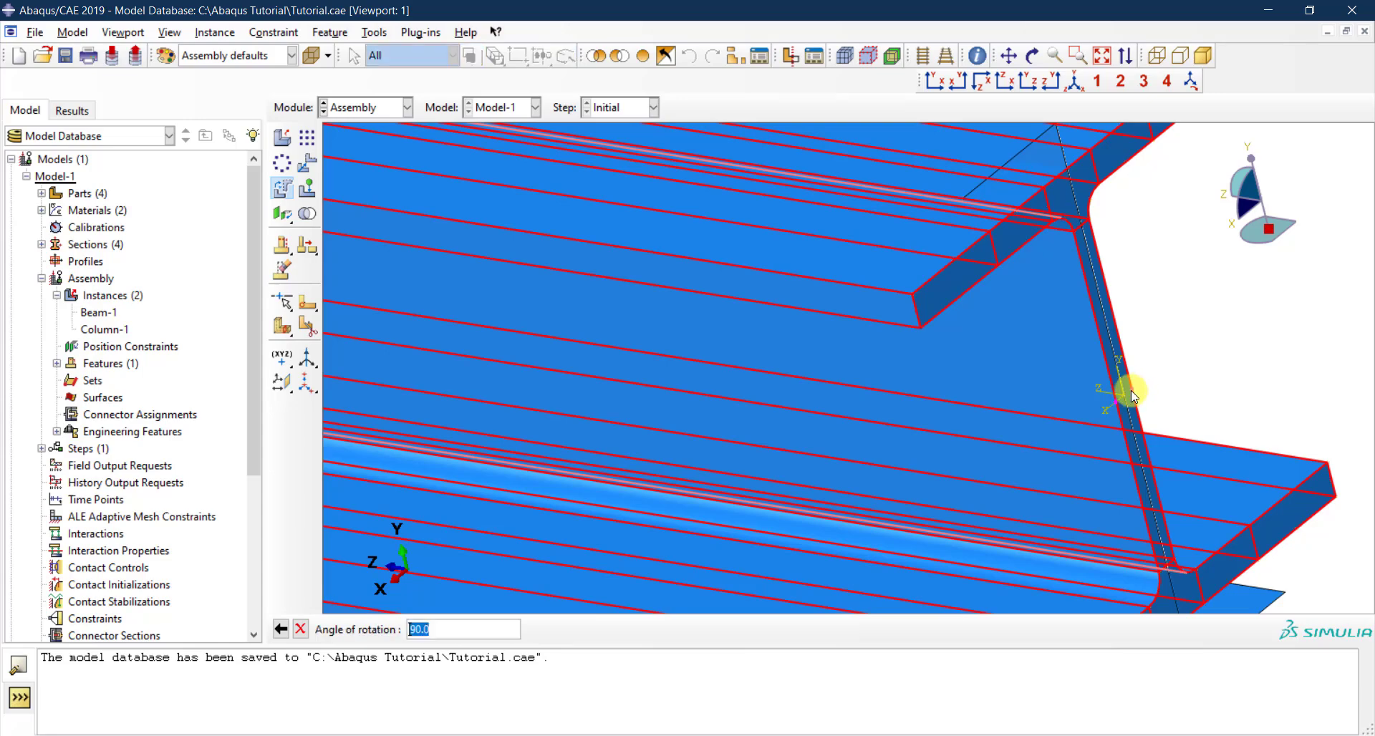
Rotate the Column instance by 90 degrees about the chosen axis and accept its new upright position.
scroll(1131, 393, "down", 5)
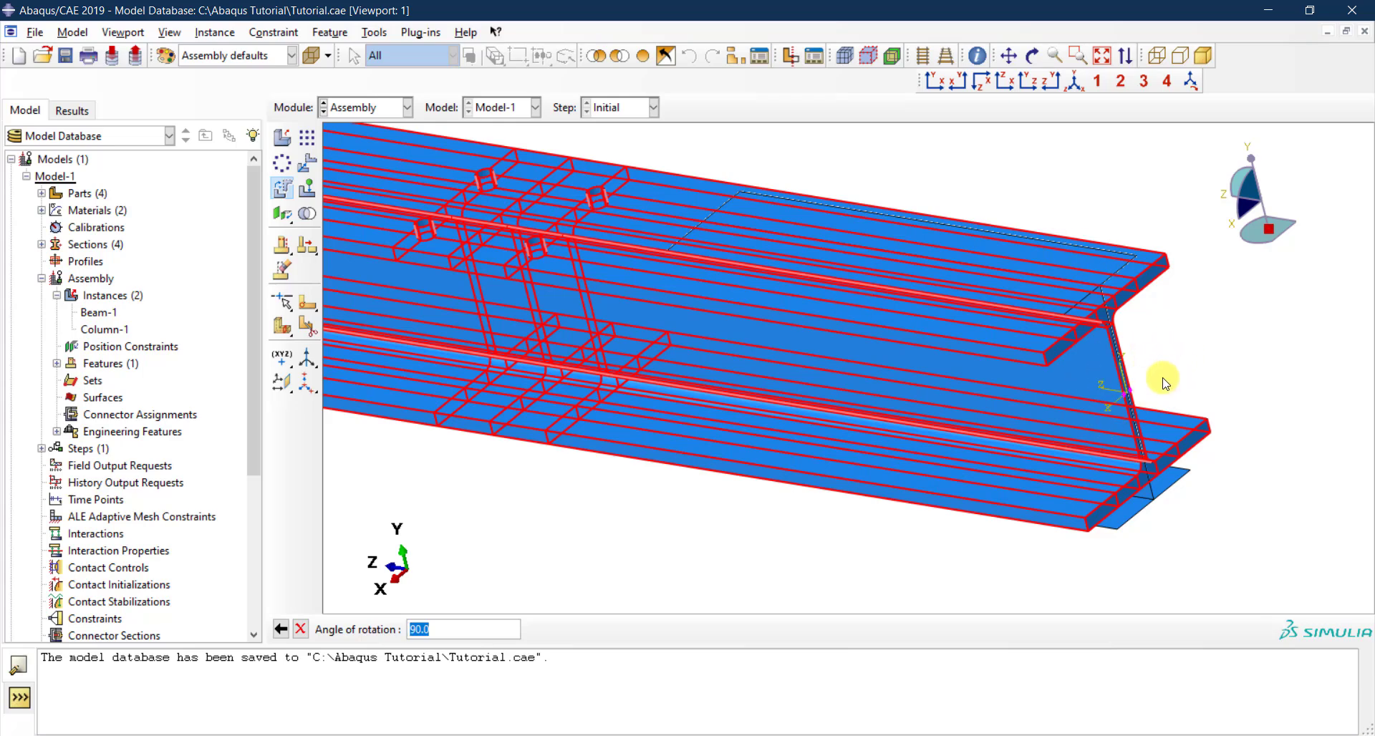
scroll(1216, 399, "down", 4)
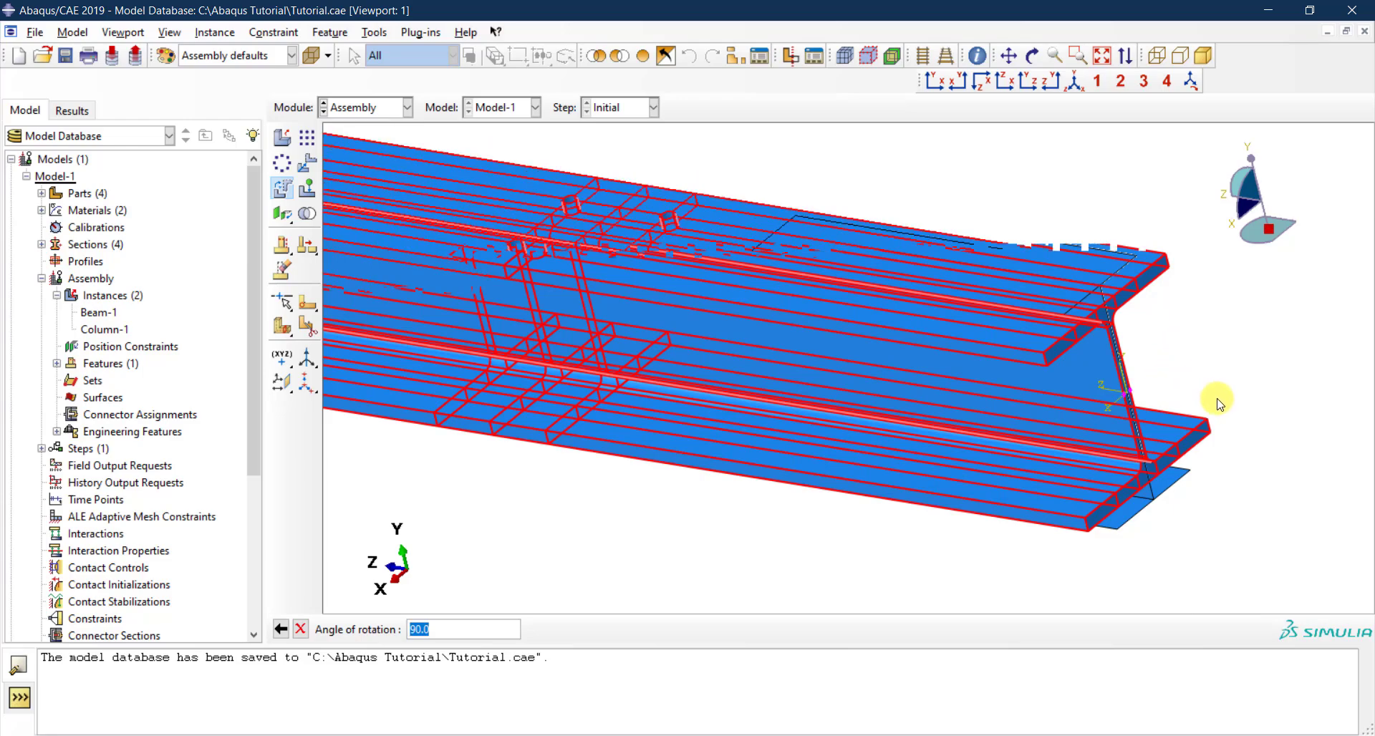
scroll(1203, 406, "down", 1)
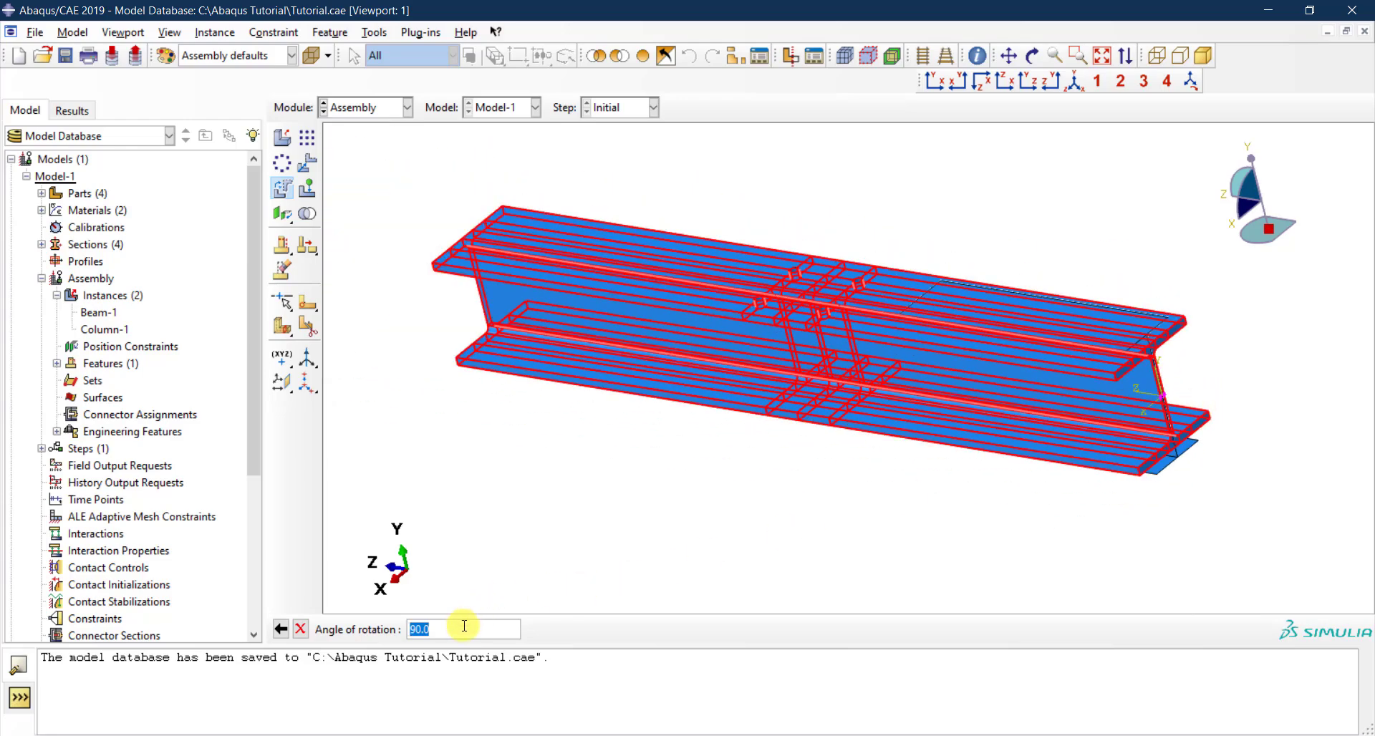
key("Return")
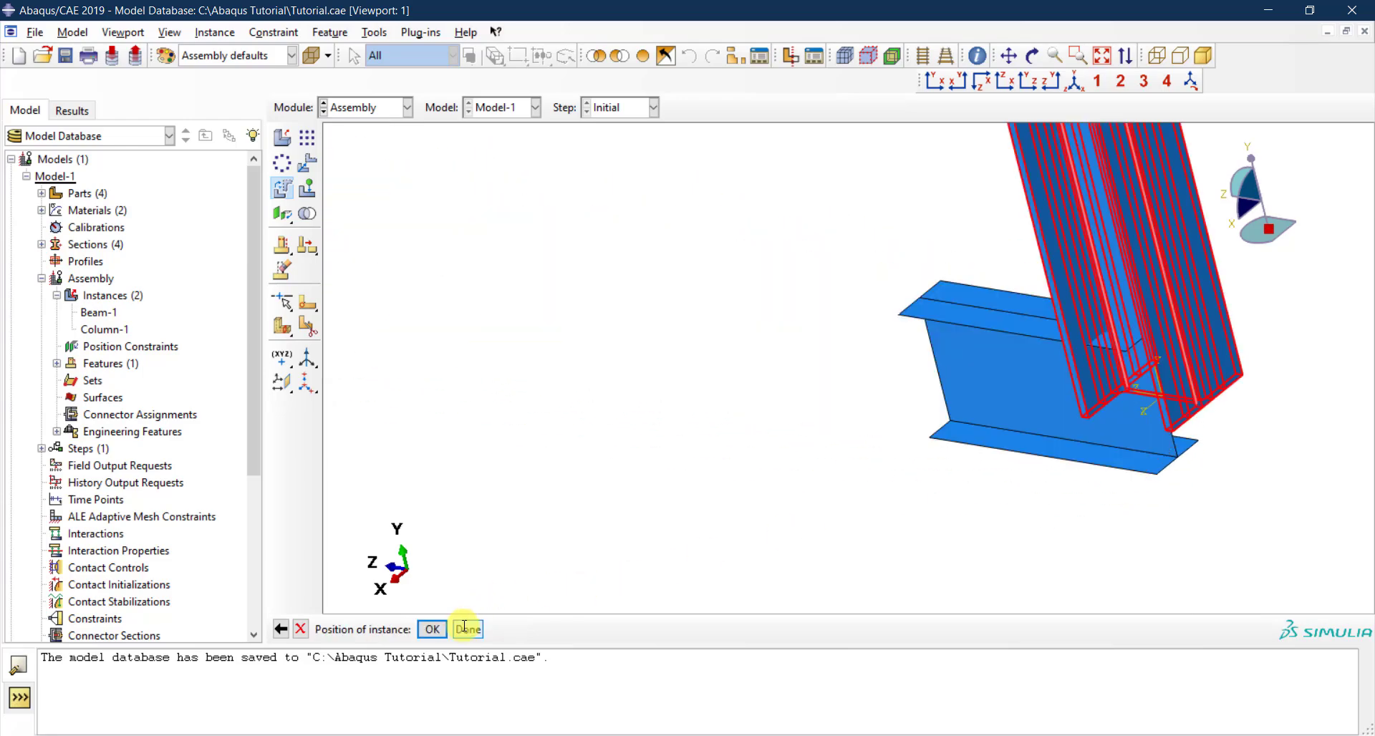
left_click(1074, 81)
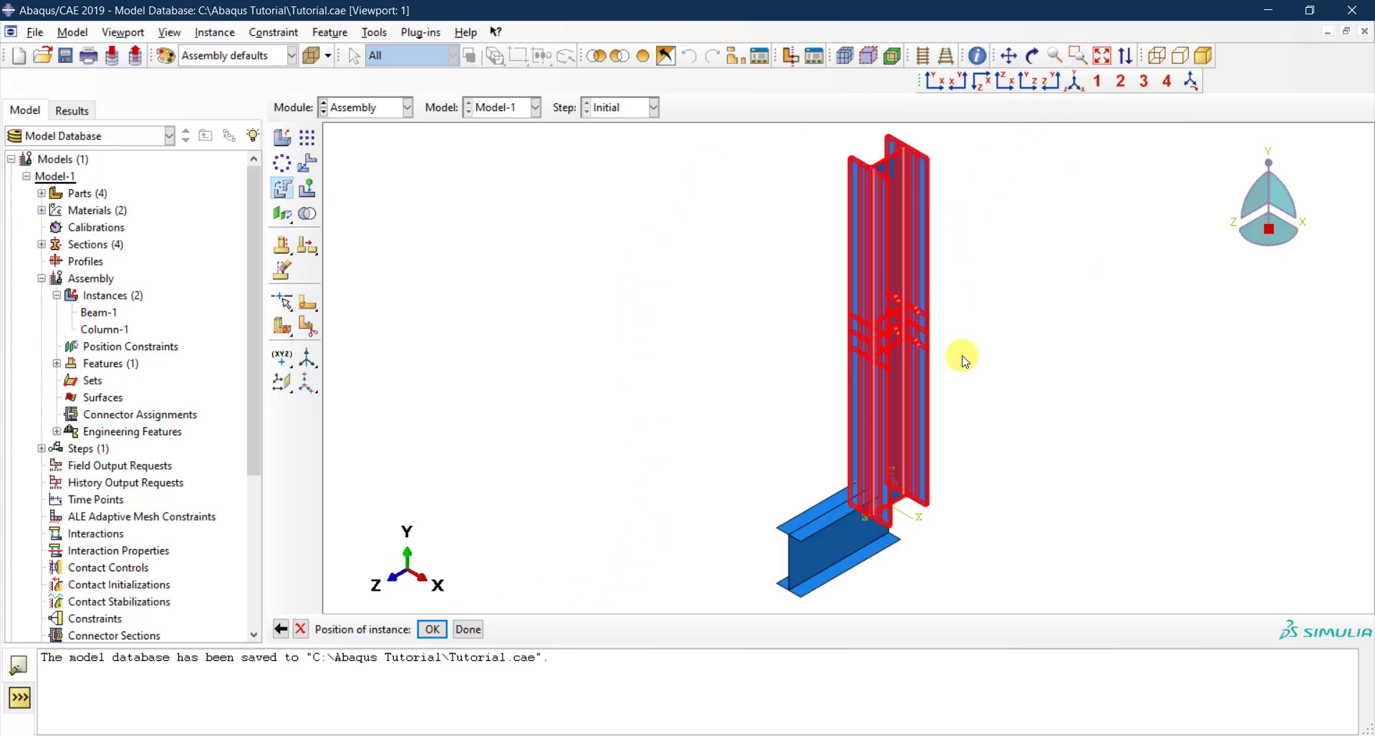
left_click(432, 630)
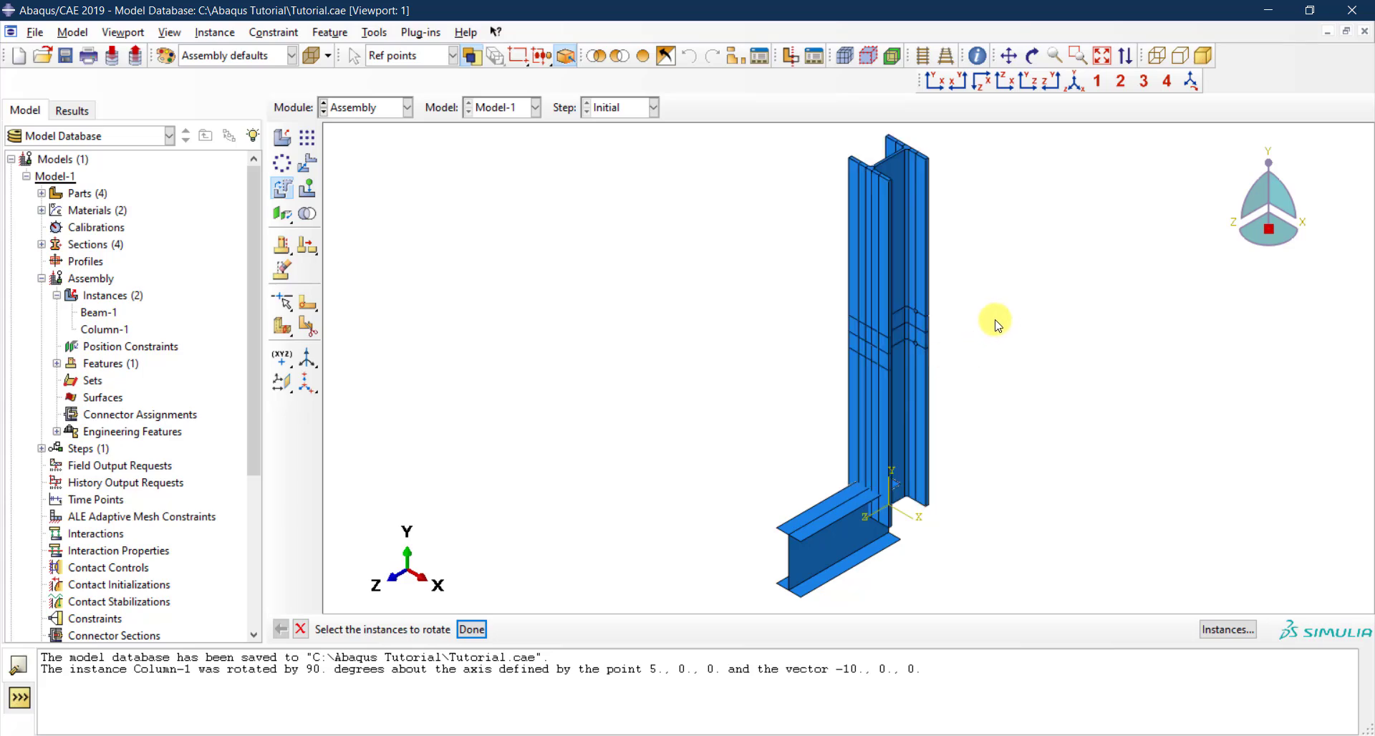
left_click(1032, 55)
left_click_drag(1002, 576, 888, 373)
left_click_drag(943, 230, 957, 319)
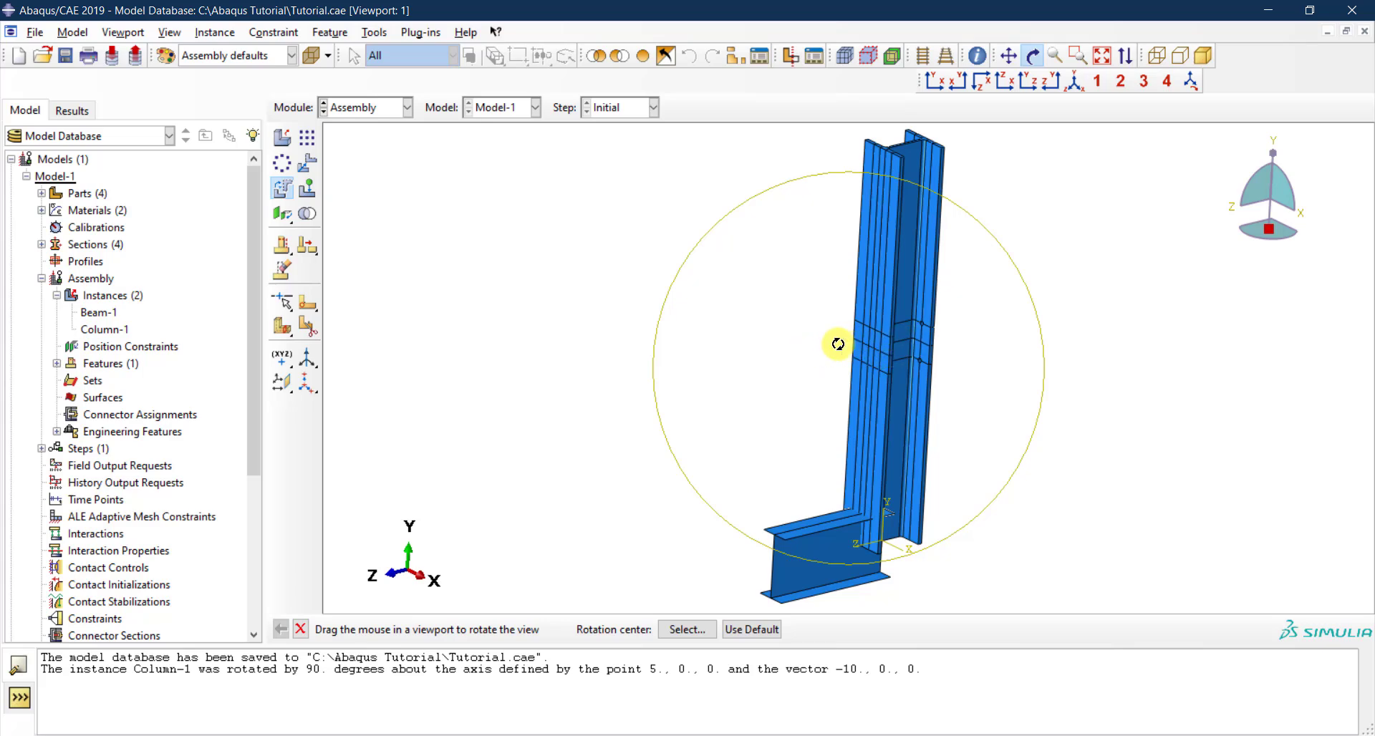
key("Escape")
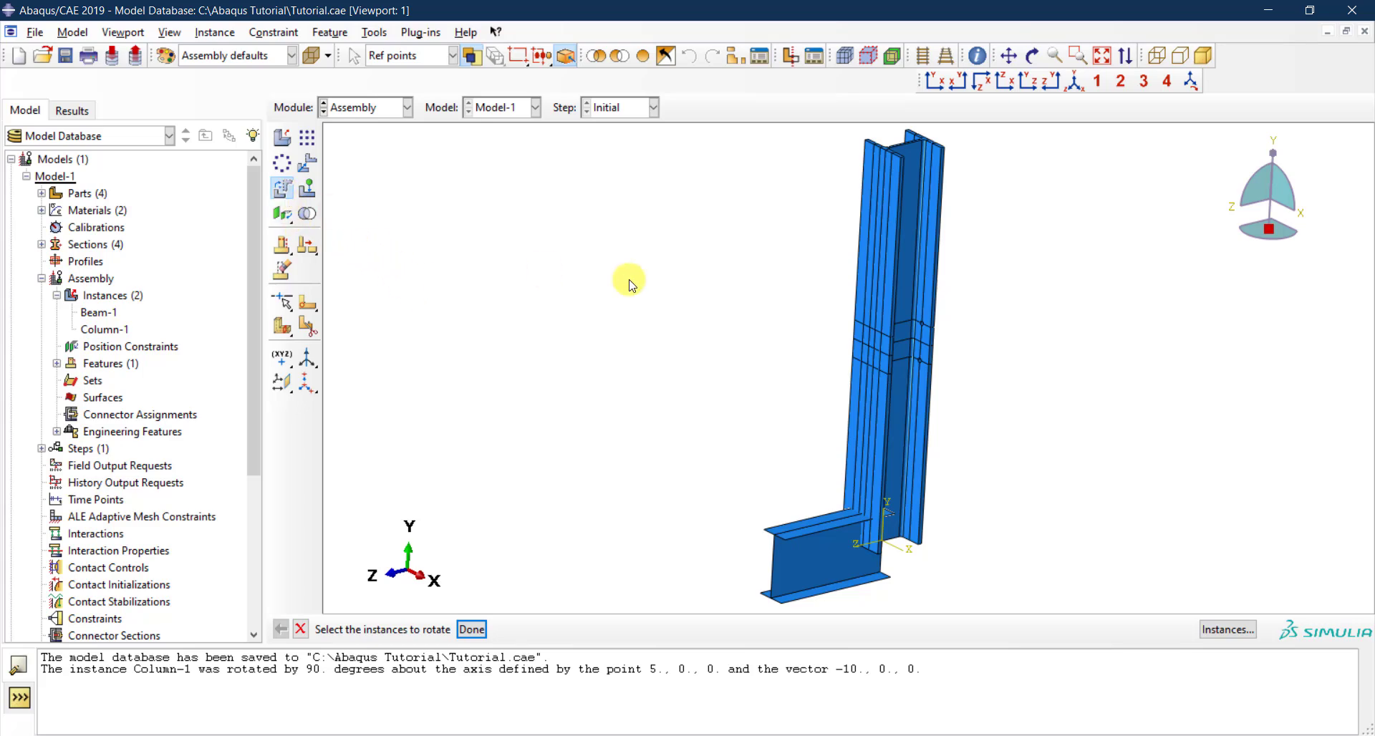
Select the Column instance for another rotation and define its vertical rotation axis from 0,0,0 to 0,1,0.
left_click(868, 276)
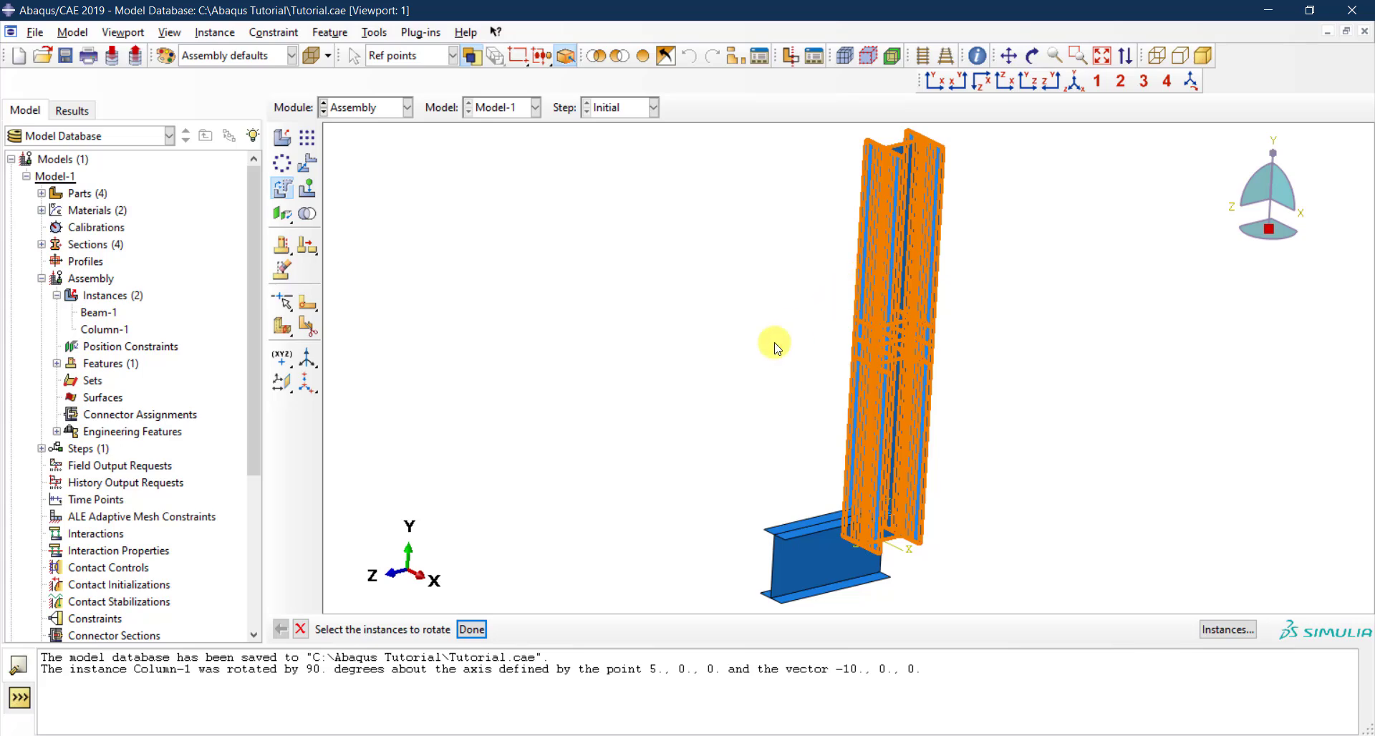
left_click(471, 629)
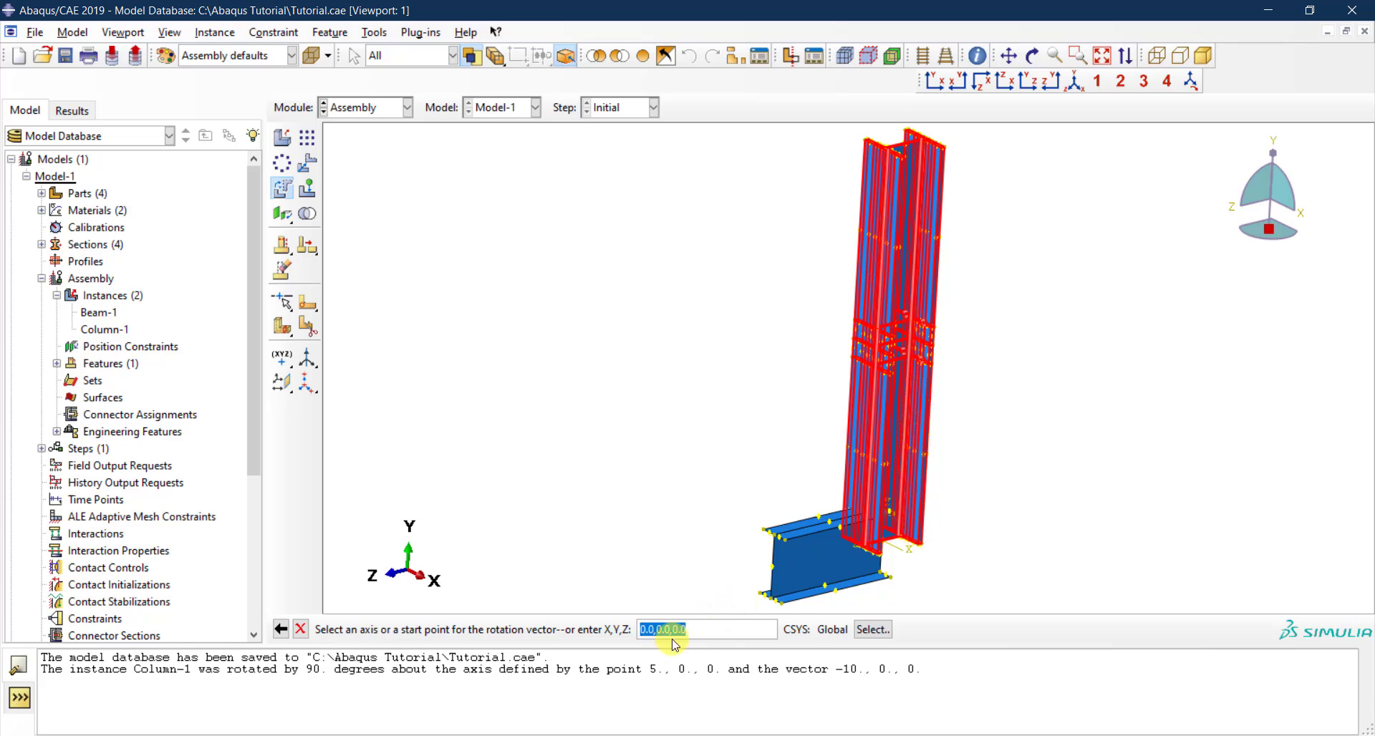
left_click(707, 629)
left_click_drag(706, 632, 548, 632)
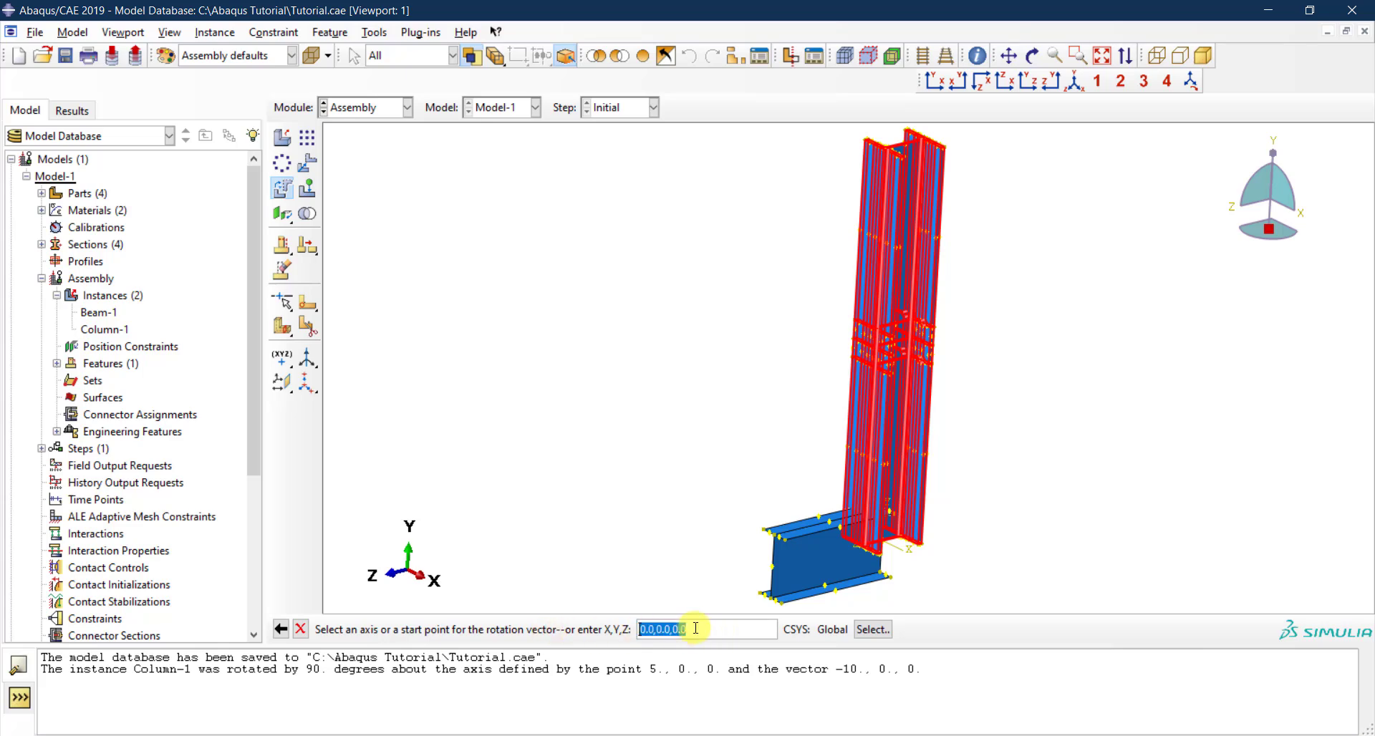
key("Return")
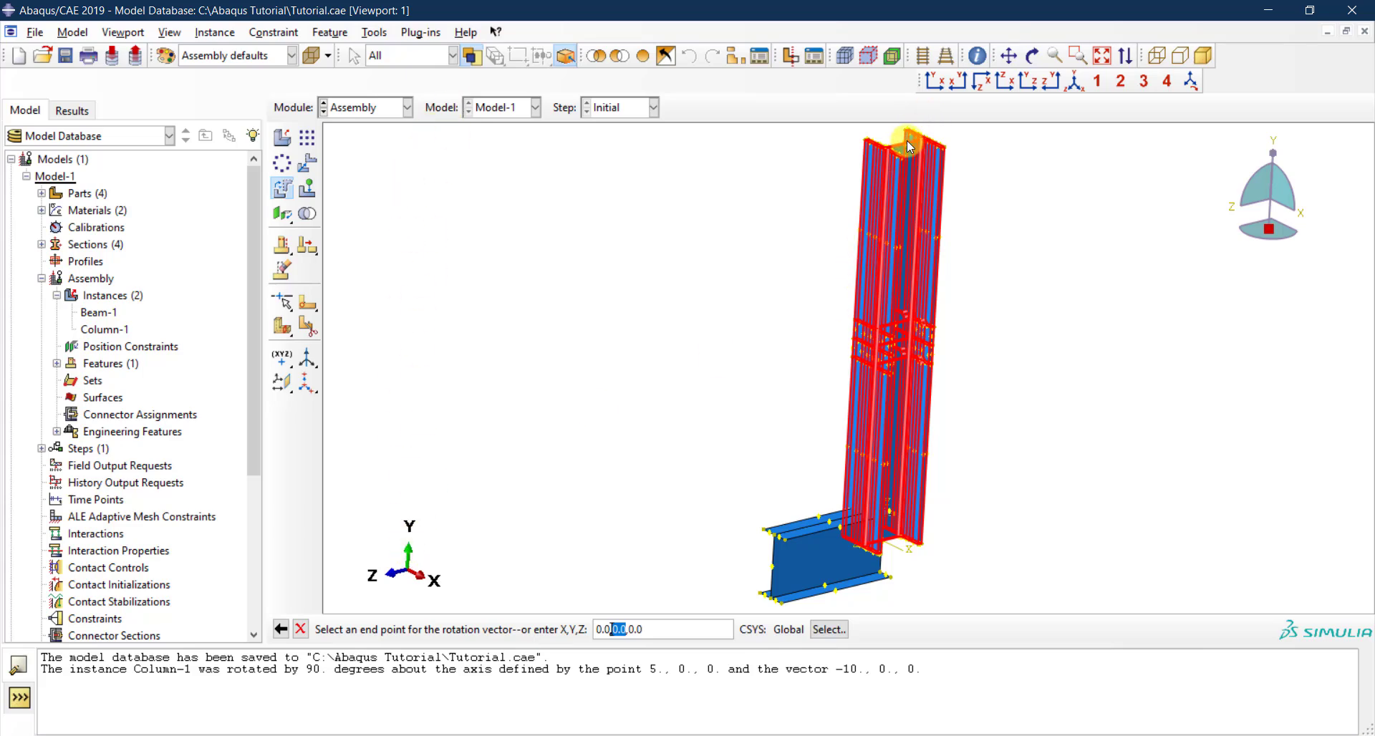
left_click(1032, 55)
left_click_drag(966, 421, 908, 428)
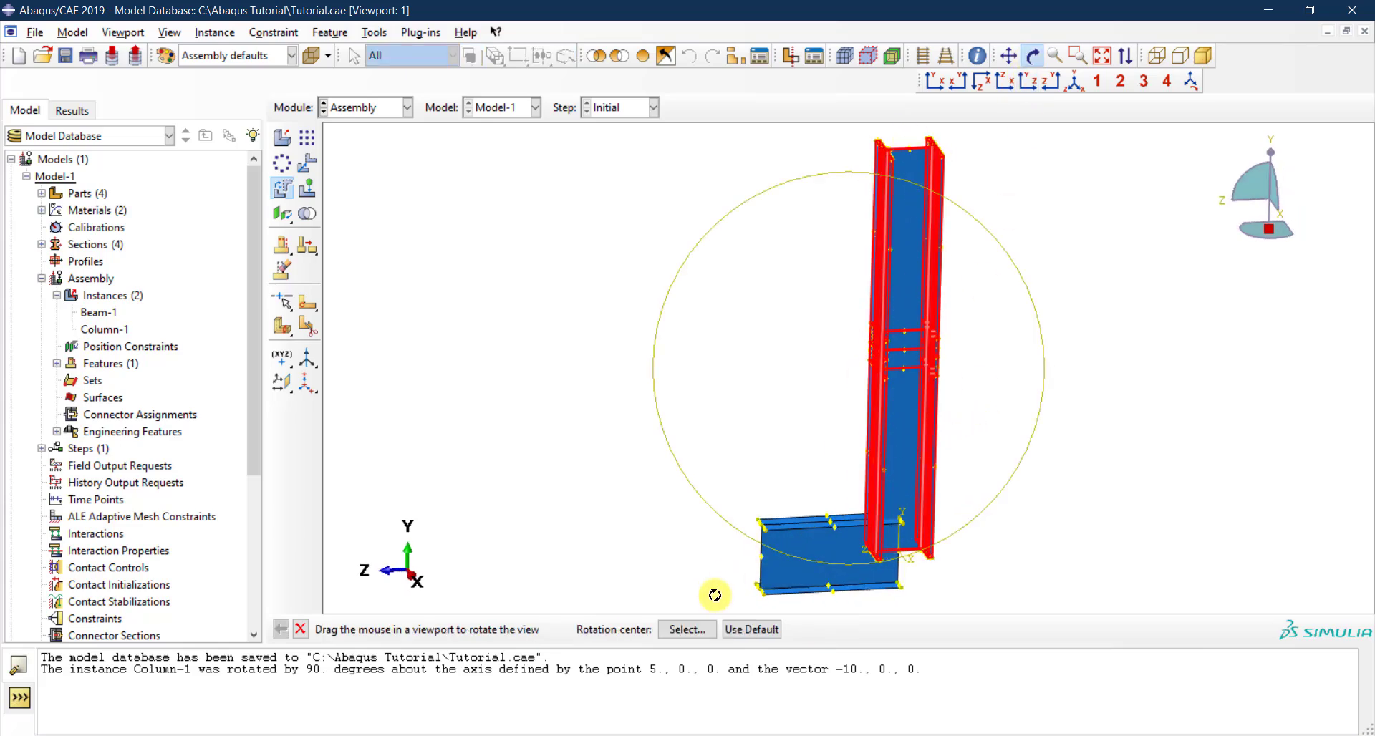
key("Escape")
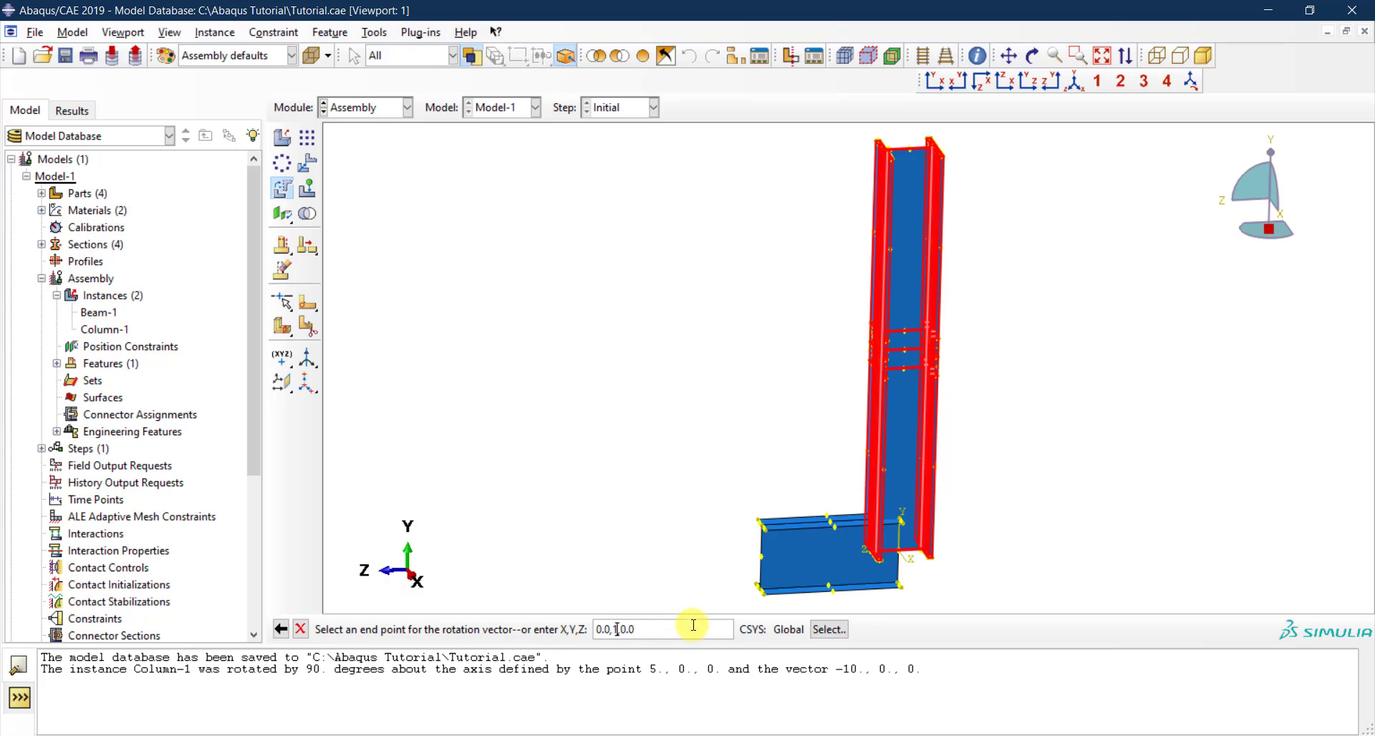
key("Return")
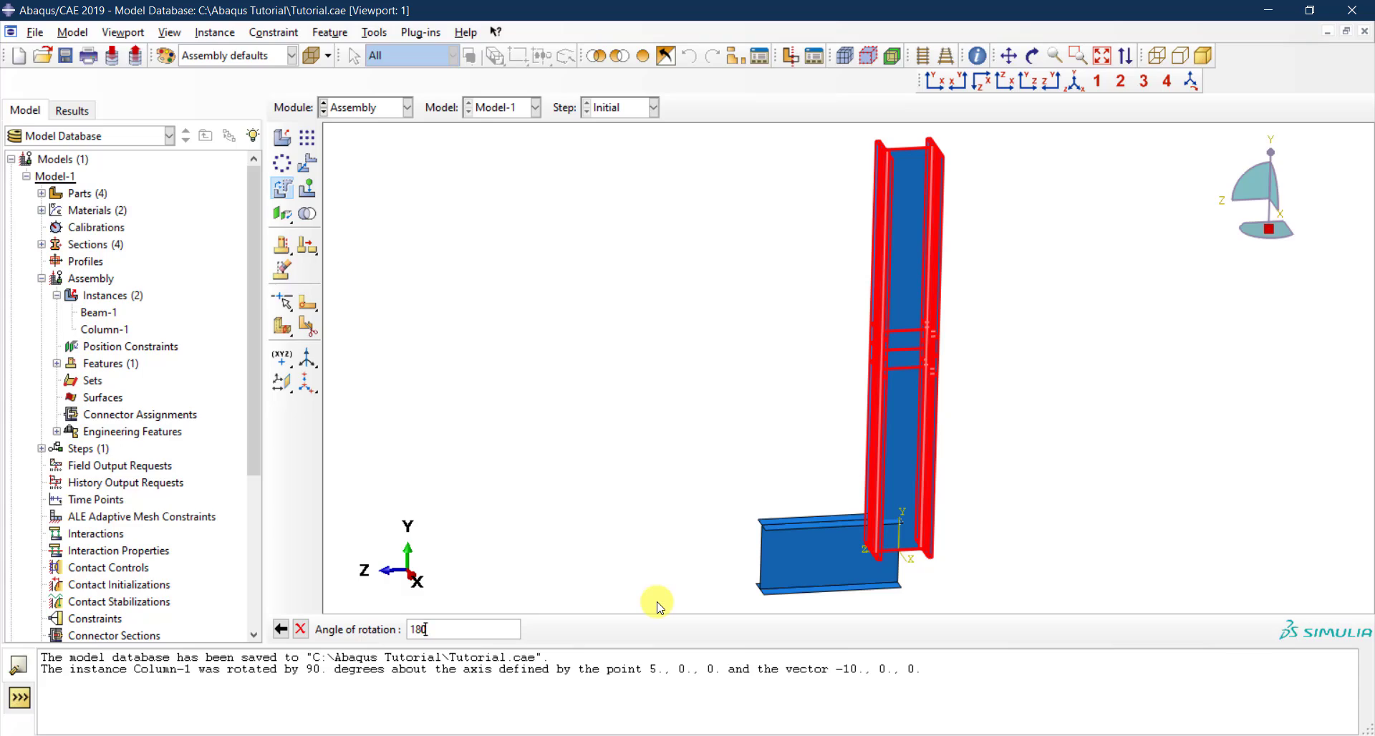
Rotate the Column instance by 180 degrees about the vertical axis, accept its new position and finish the rotation command.
key("Return")
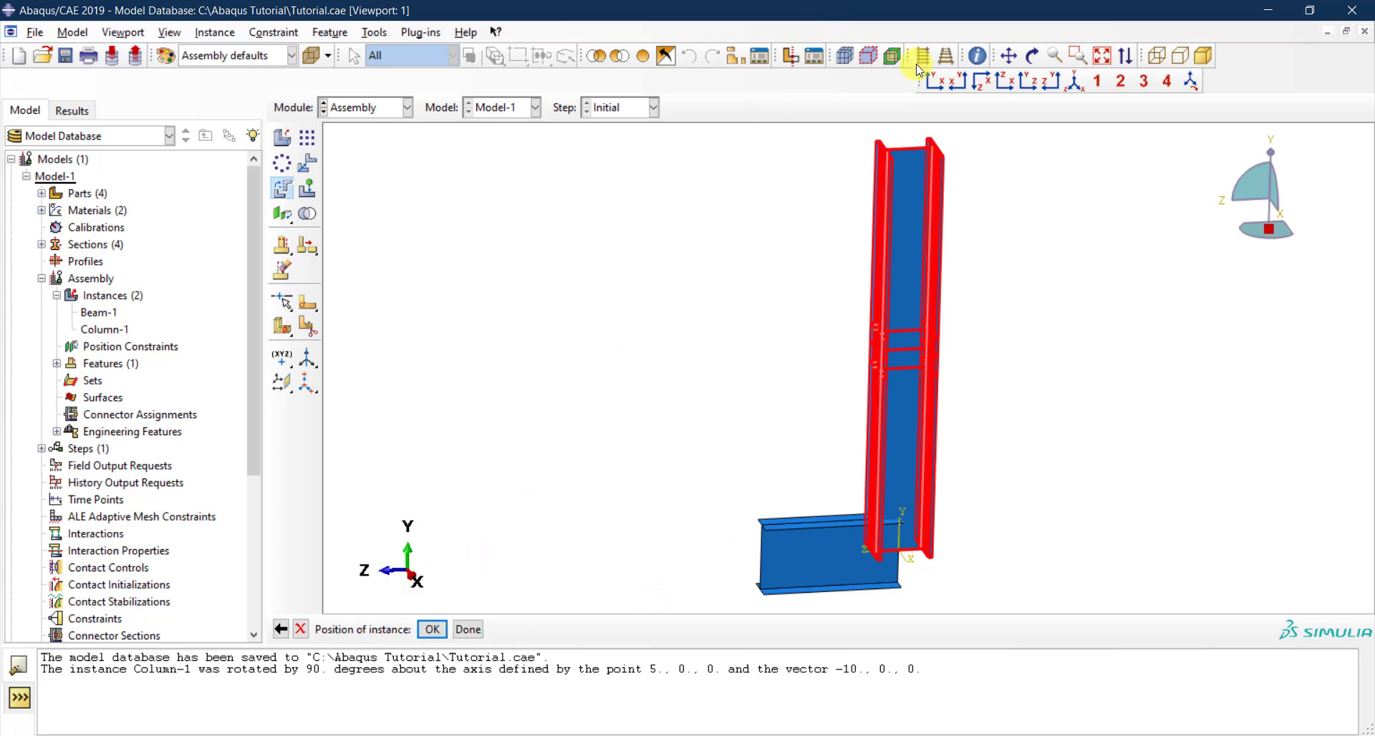
left_click(1033, 56)
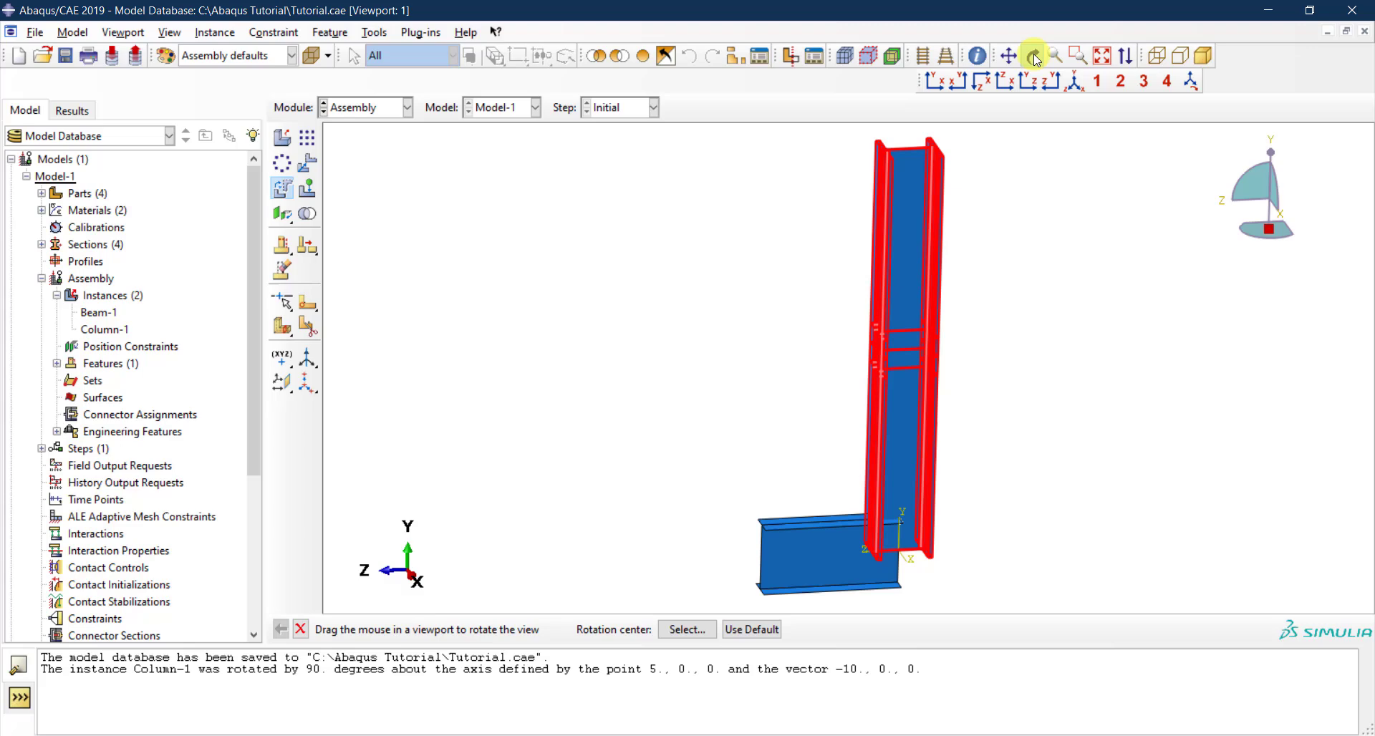
left_click(1071, 80)
scroll(880, 369, "down", 5)
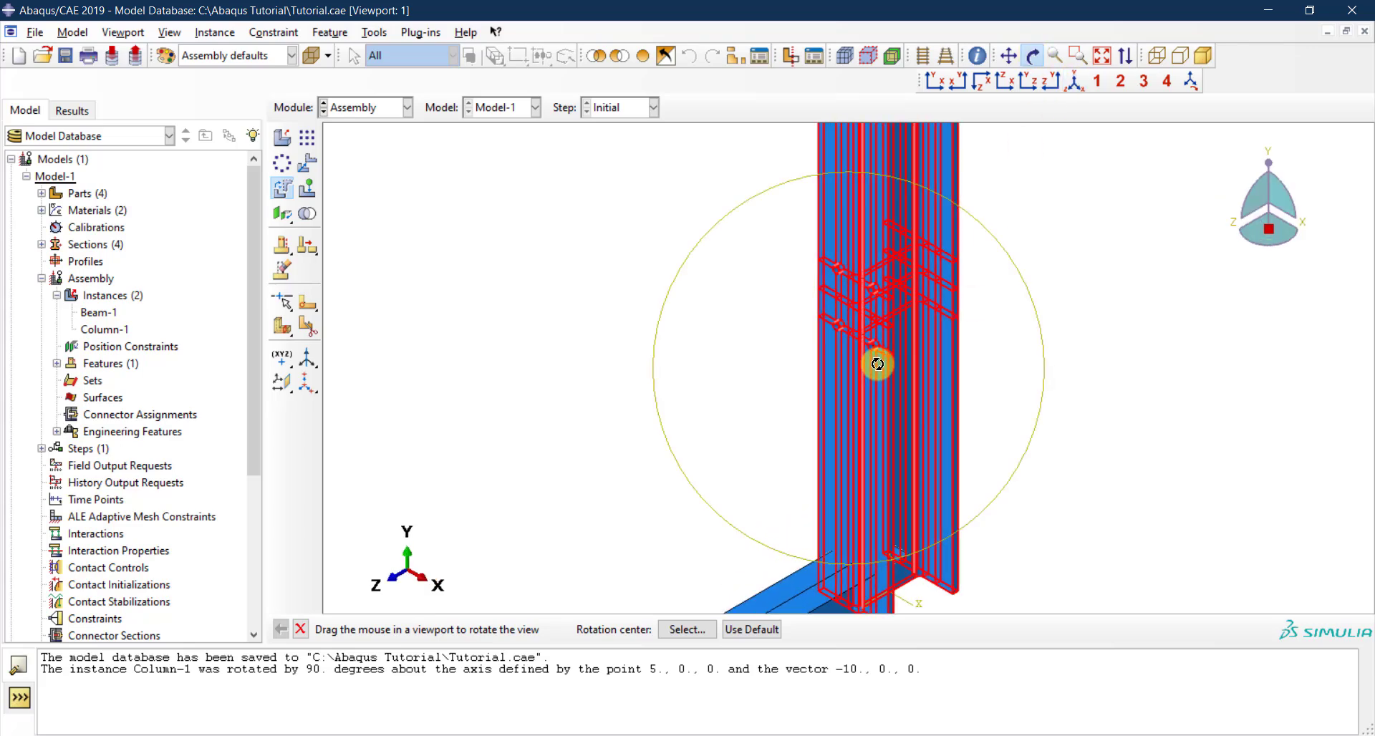
left_click_drag(878, 364, 764, 522)
key("Escape")
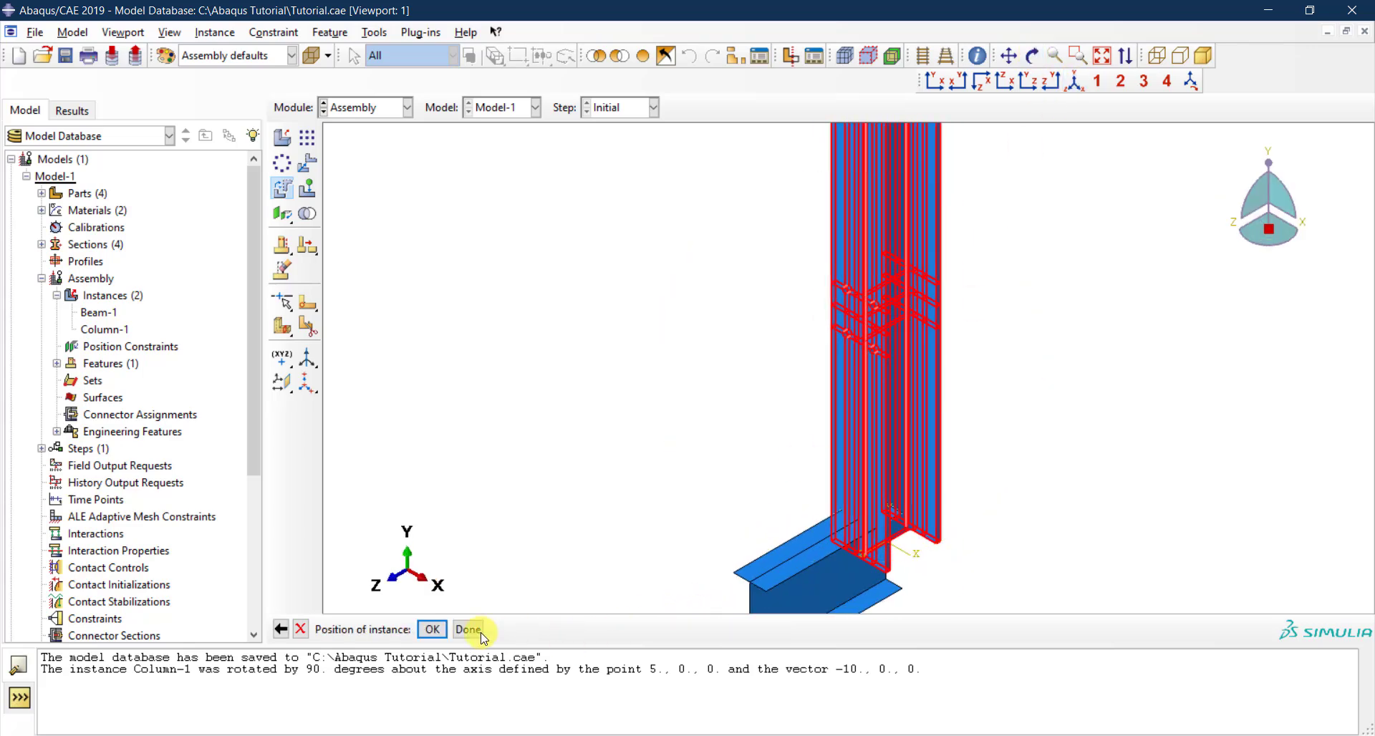
left_click(433, 629)
left_click(867, 322)
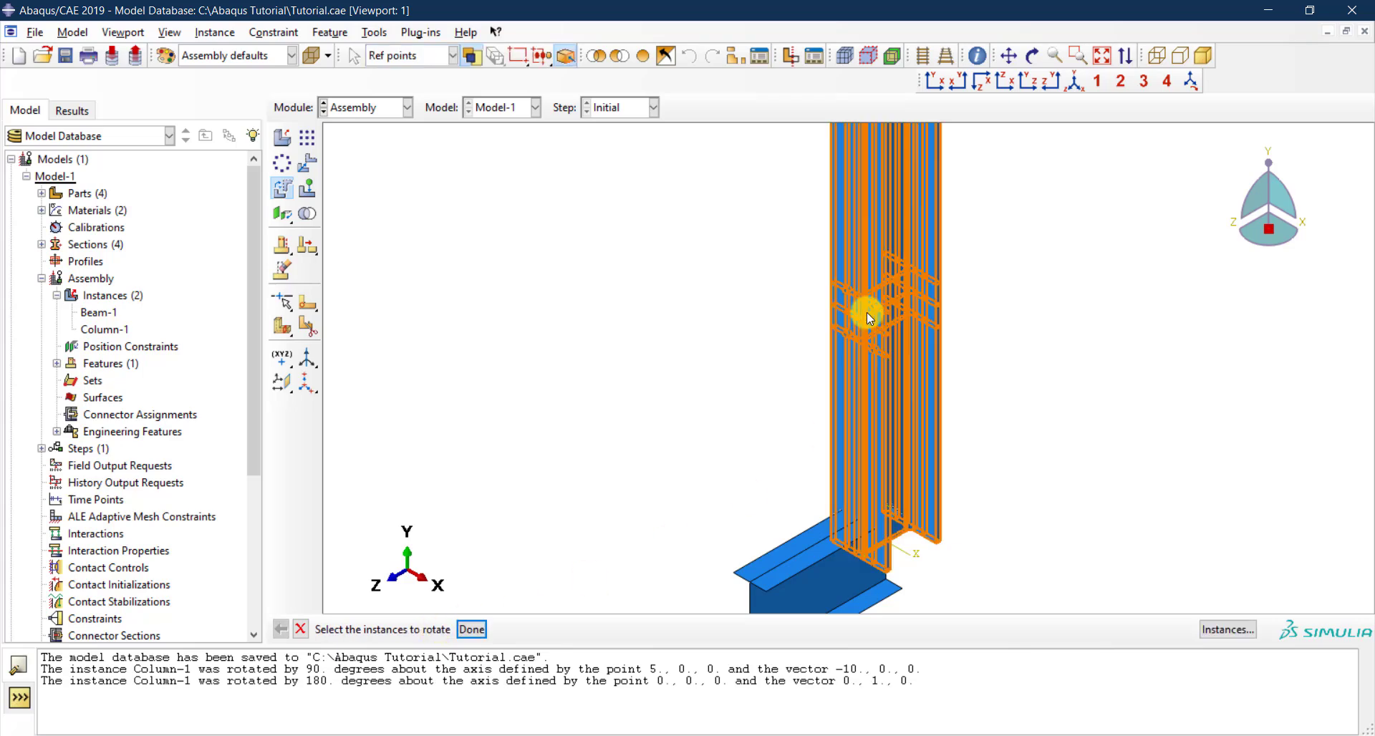
scroll(870, 308, "up", 1)
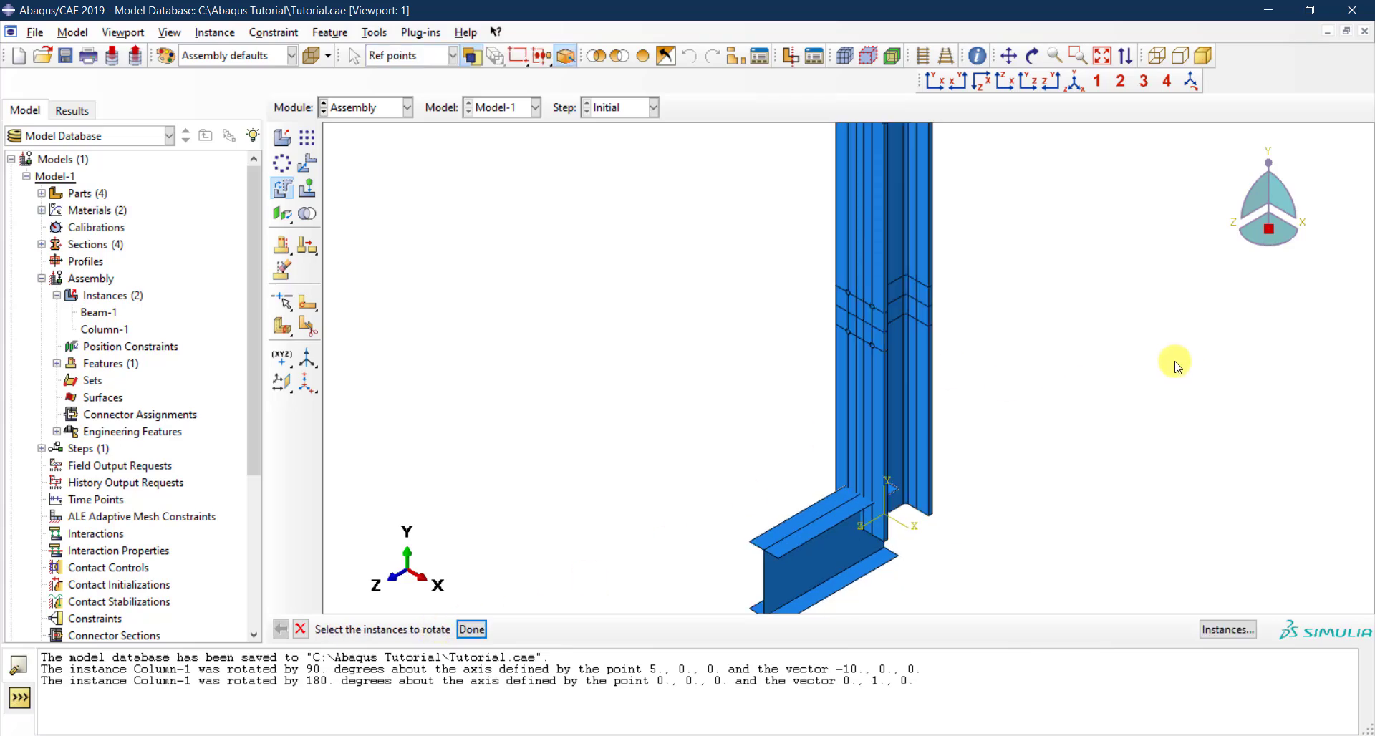
scroll(1101, 352, "up", 1)
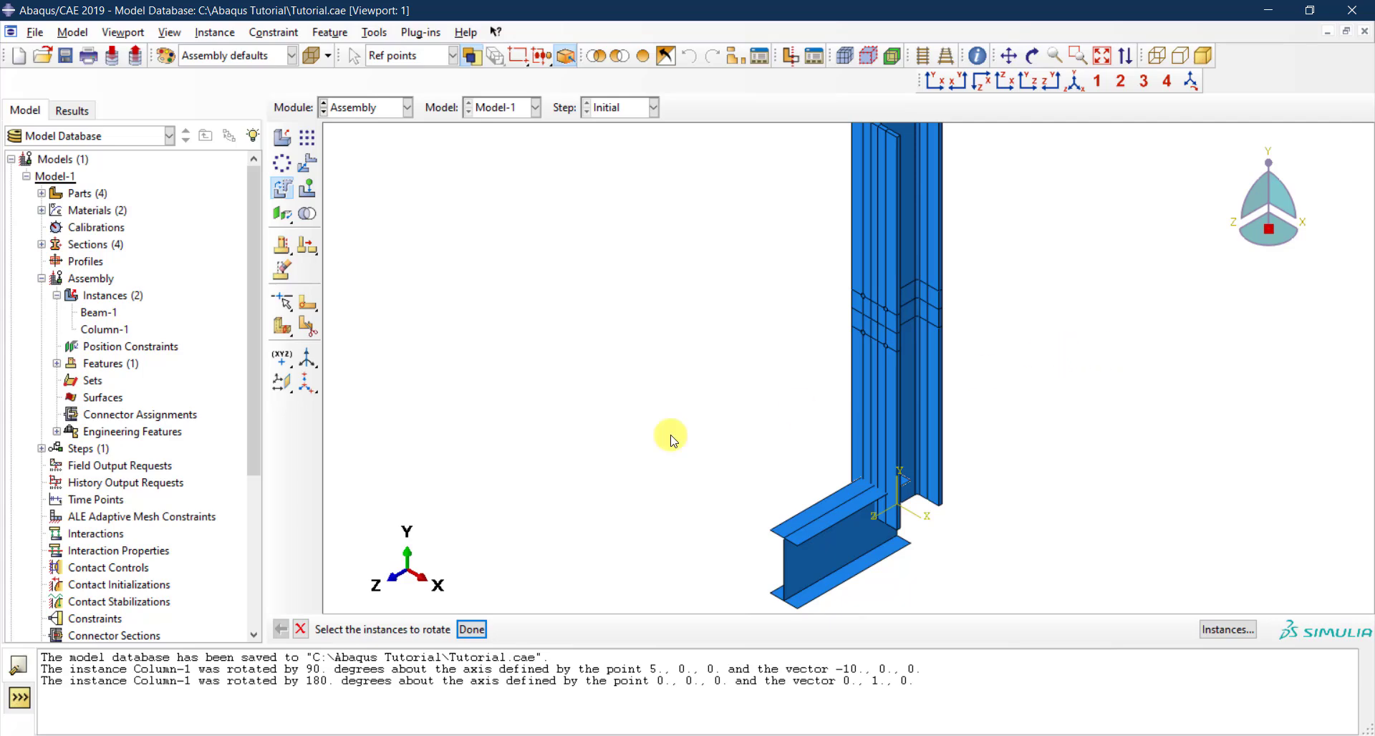
left_click(474, 631)
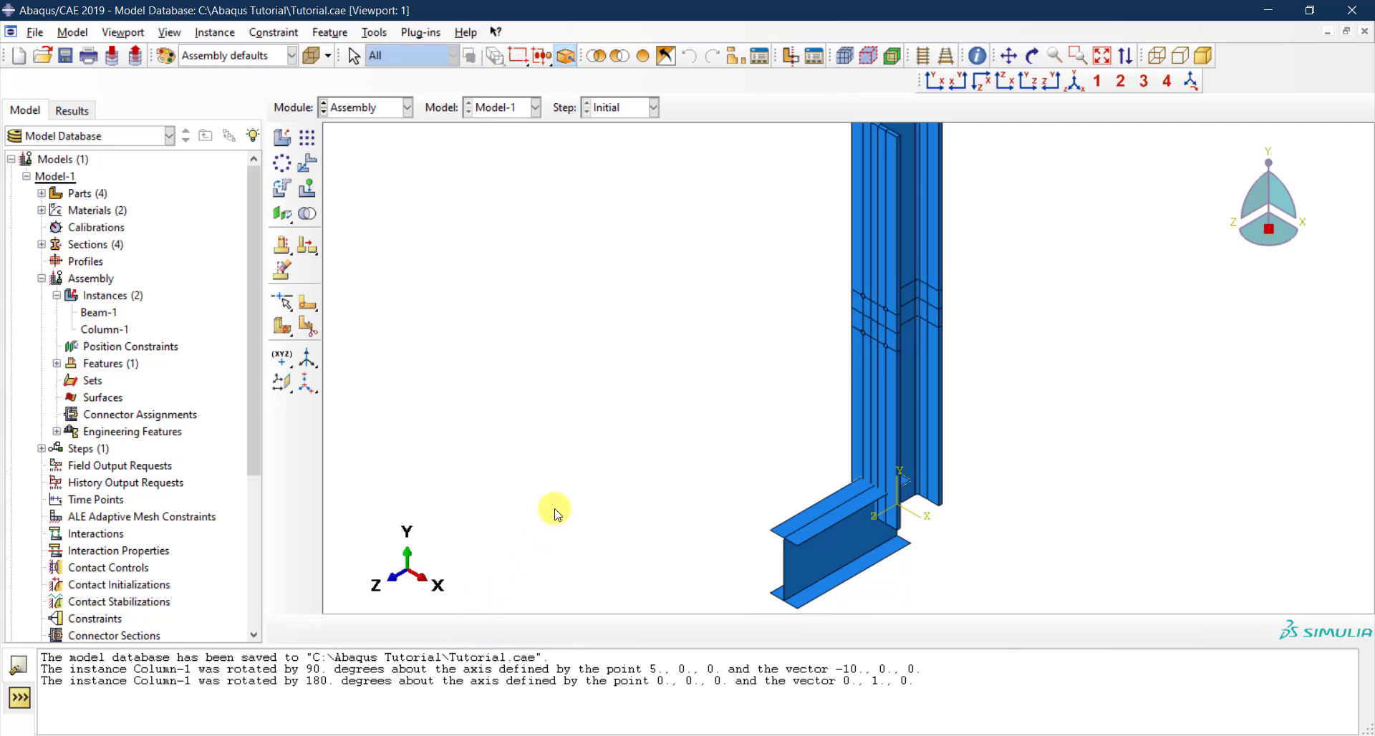
Add a dependent instance of the End-Plate part to the assembly.
left_click(284, 138)
left_click(460, 320)
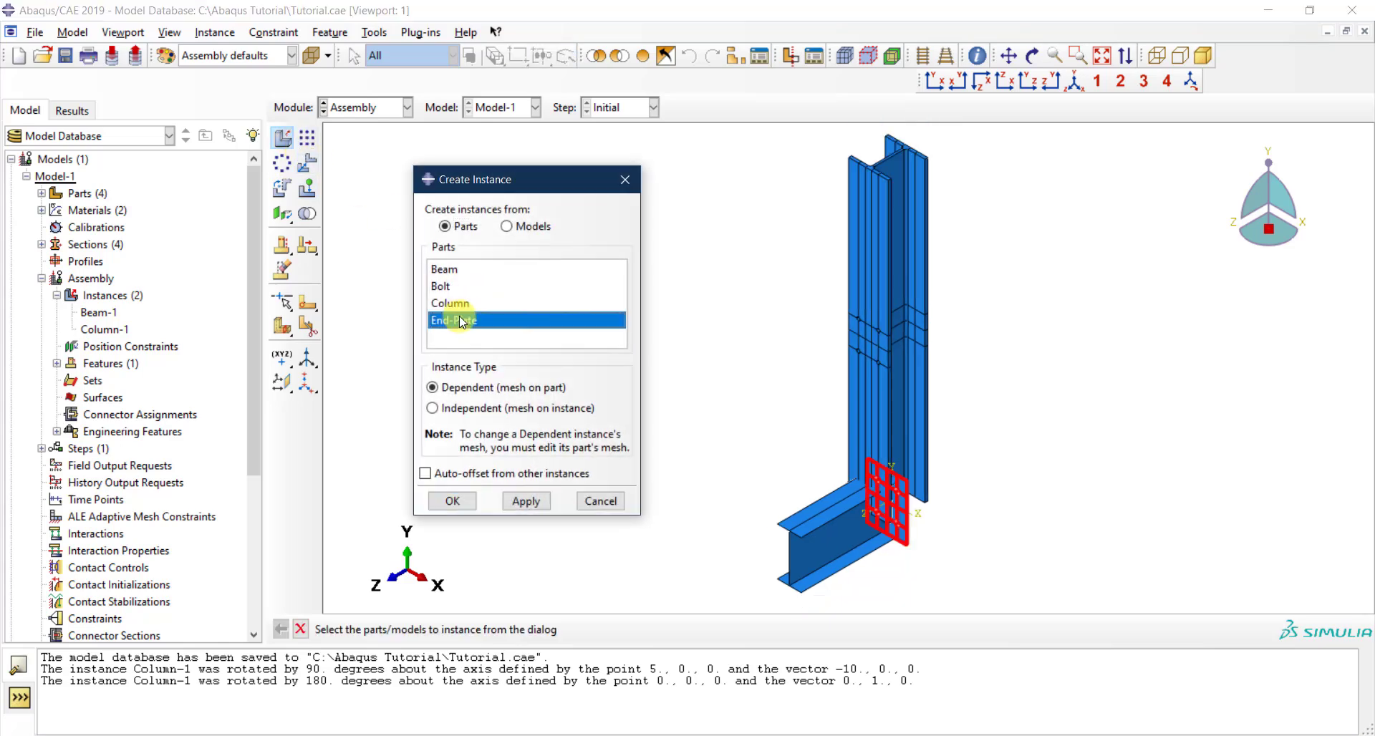
left_click(465, 503)
scroll(904, 518, "up", 5)
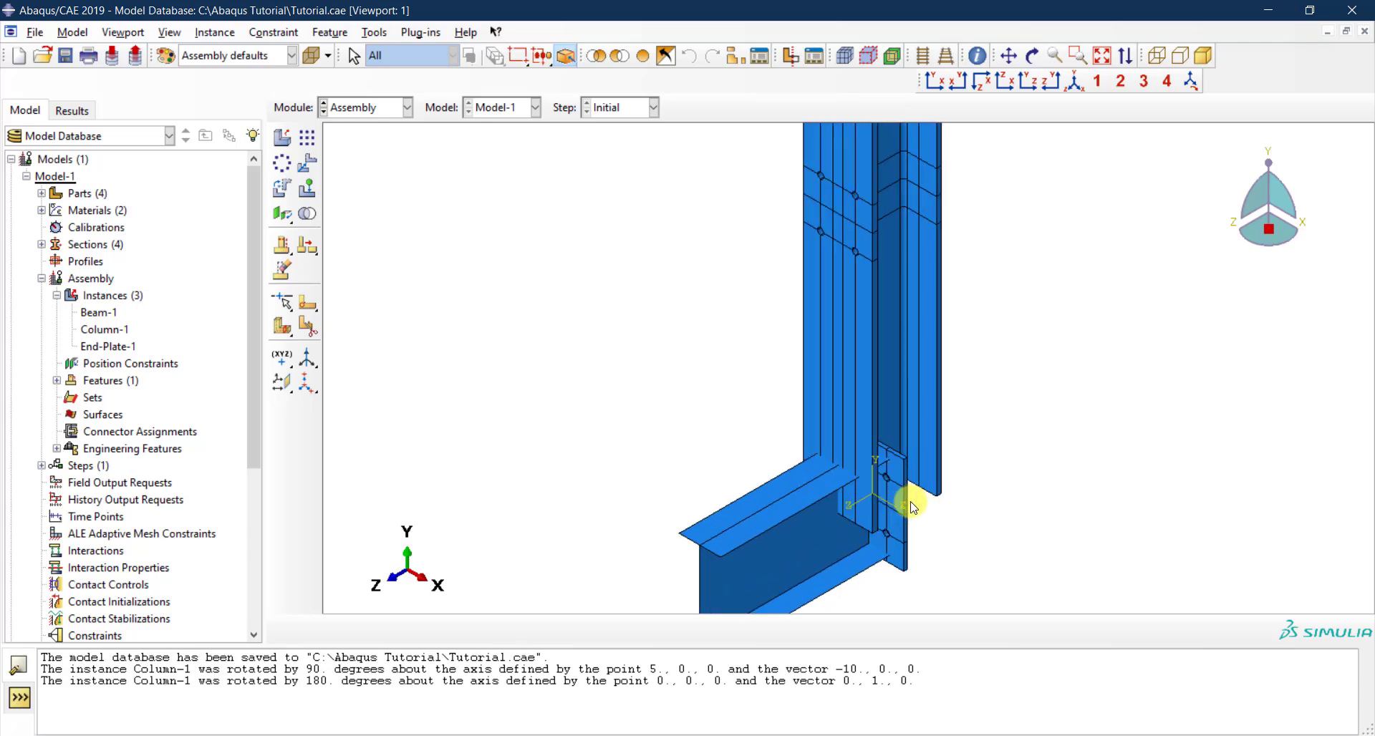
Start translating the End-Plate instance, using the mid-height point on the column-side edge of the plate's side as start point.
left_click(1032, 55)
left_click_drag(997, 439, 952, 444)
middle_click(960, 444)
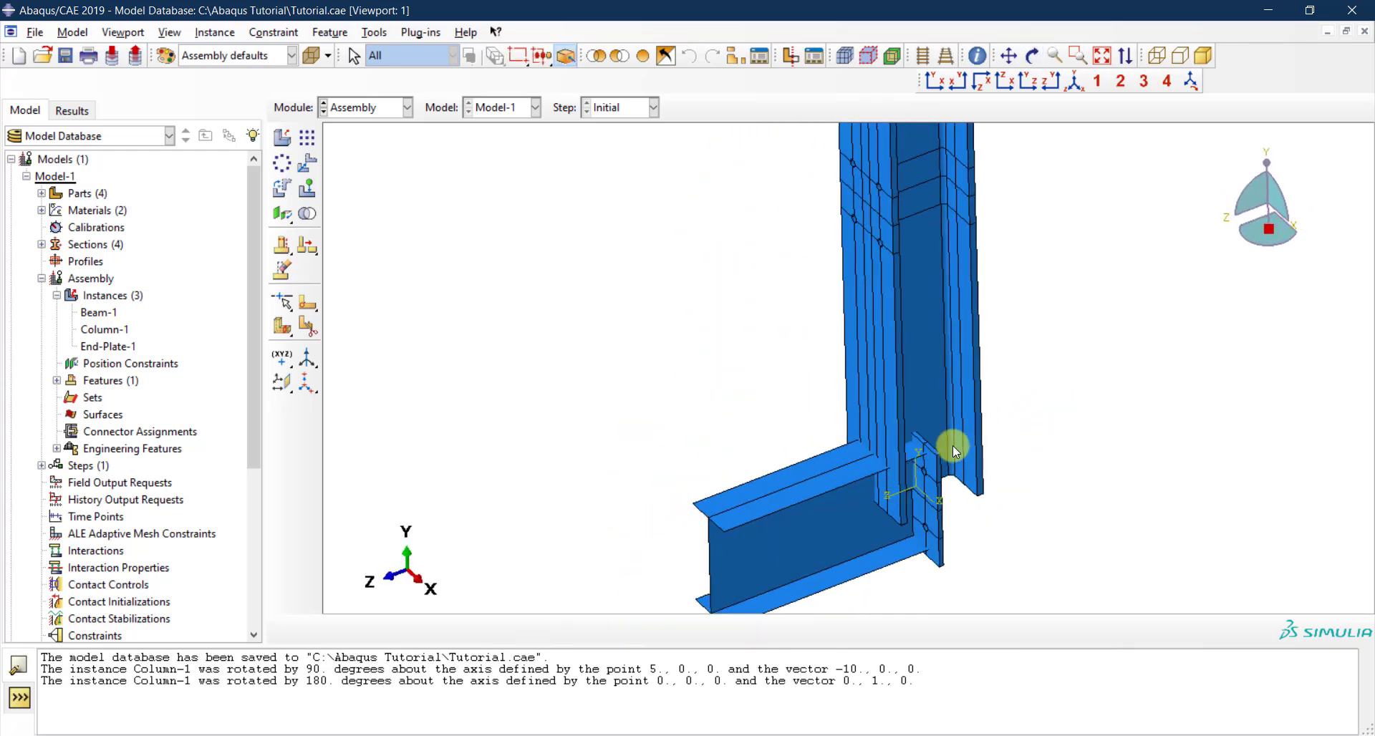
scroll(952, 445, "up", 1)
scroll(965, 524, "down", 2)
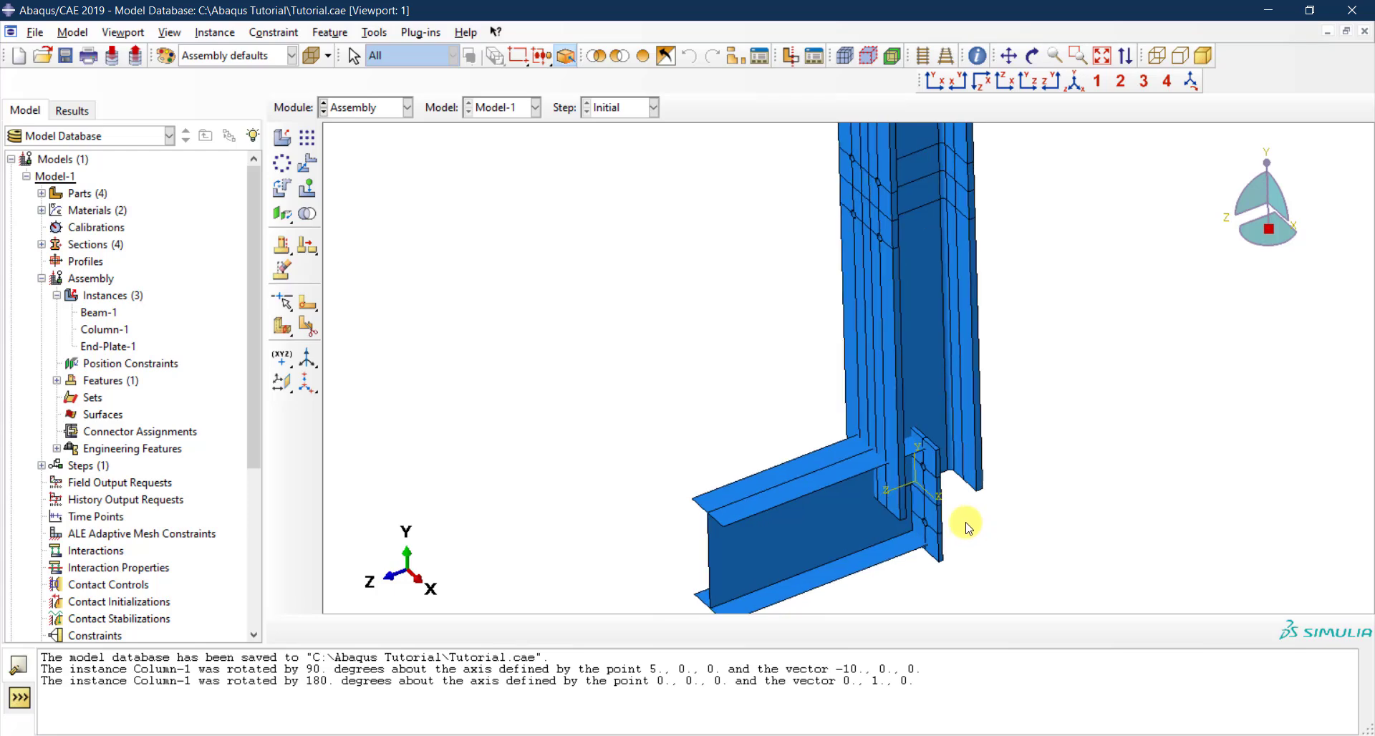
left_click(311, 167)
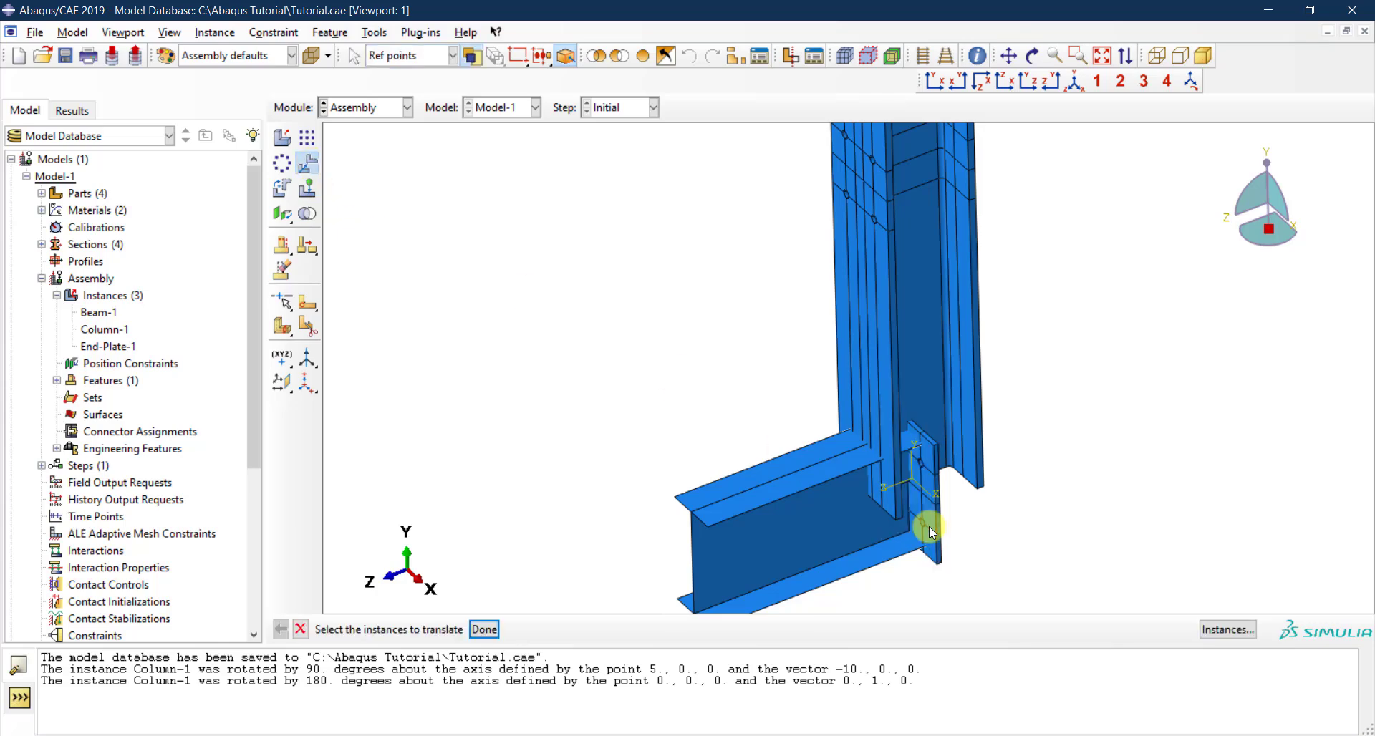
left_click(924, 530)
left_click(485, 629)
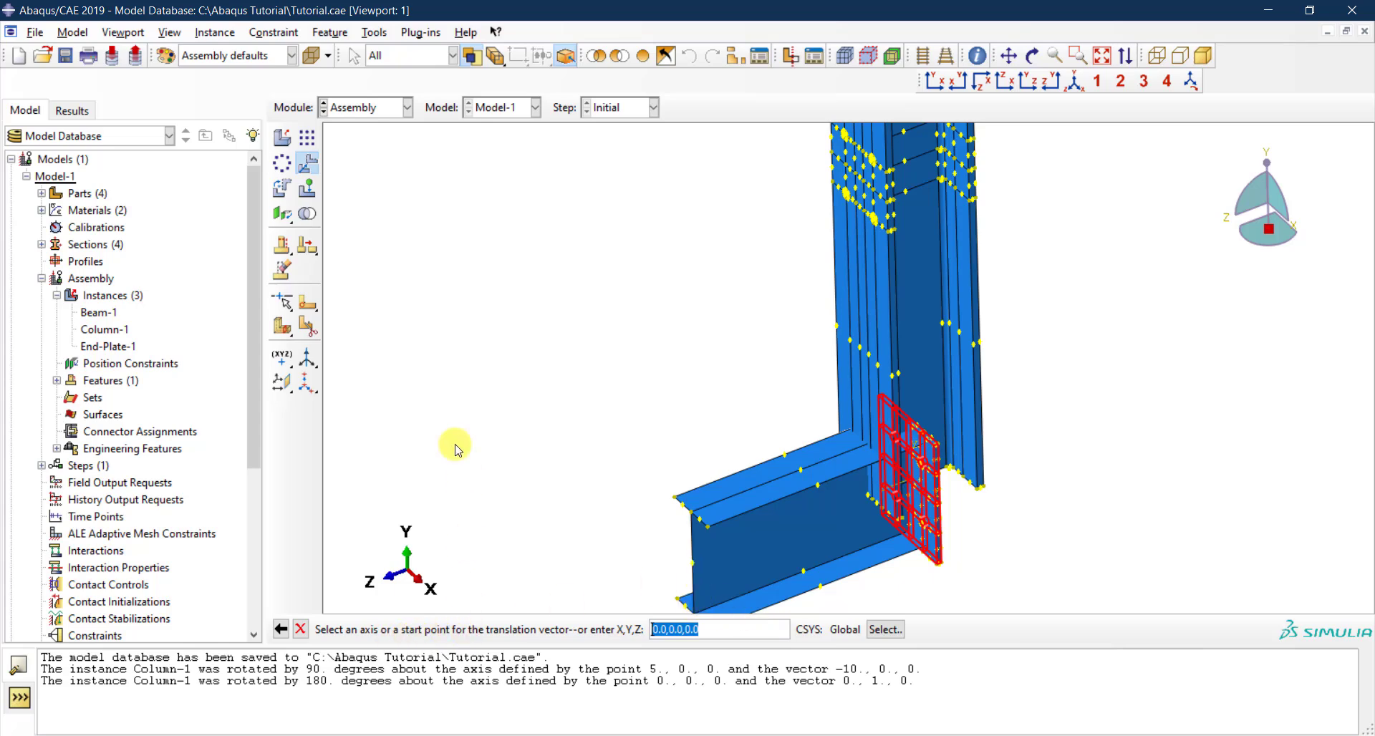
scroll(938, 501, "up", 3)
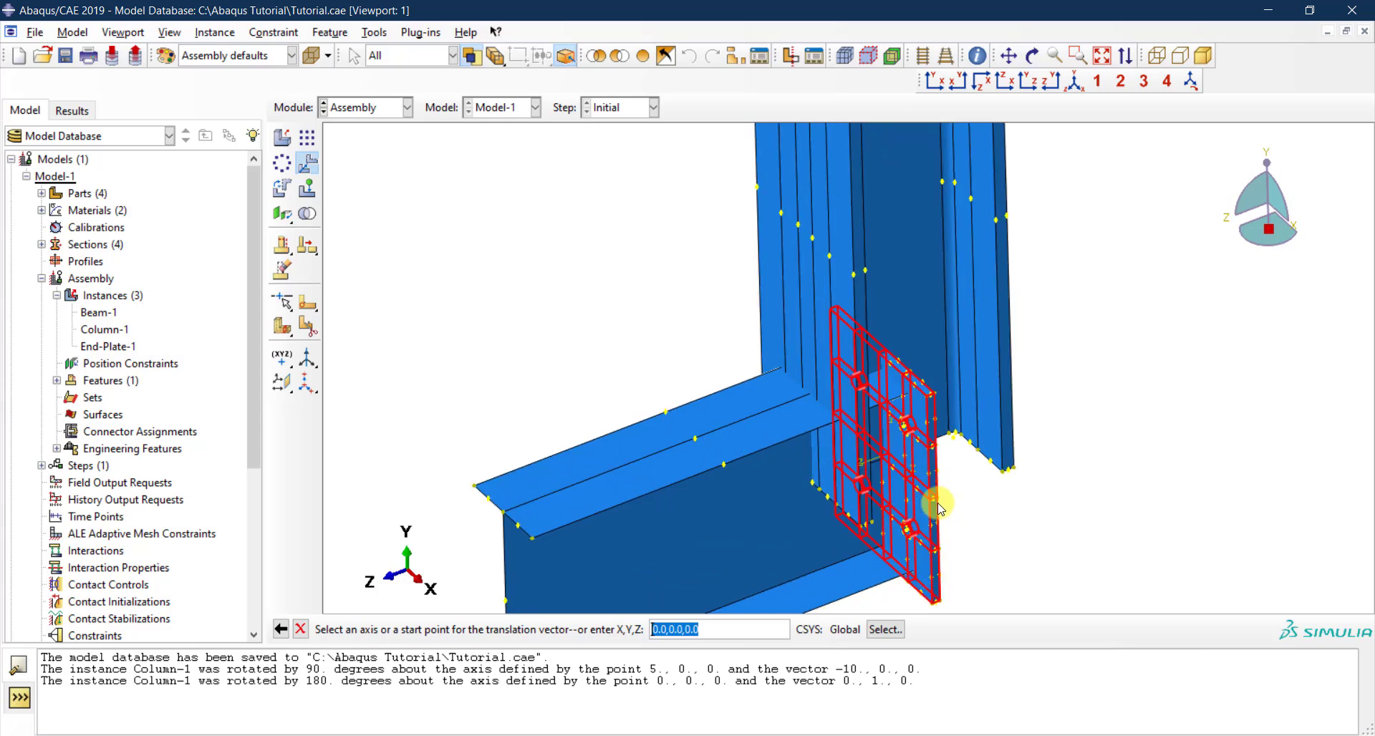
scroll(939, 505, "up", 3)
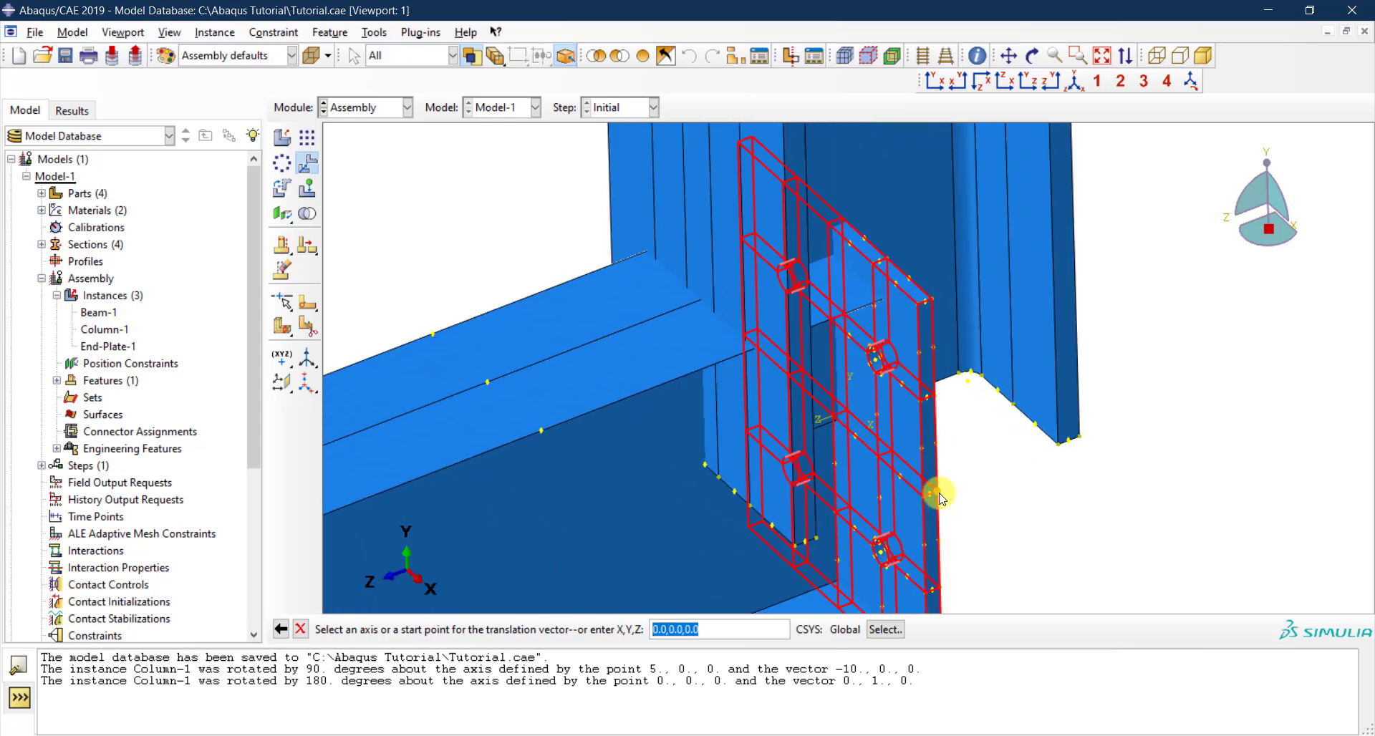
left_click(938, 494)
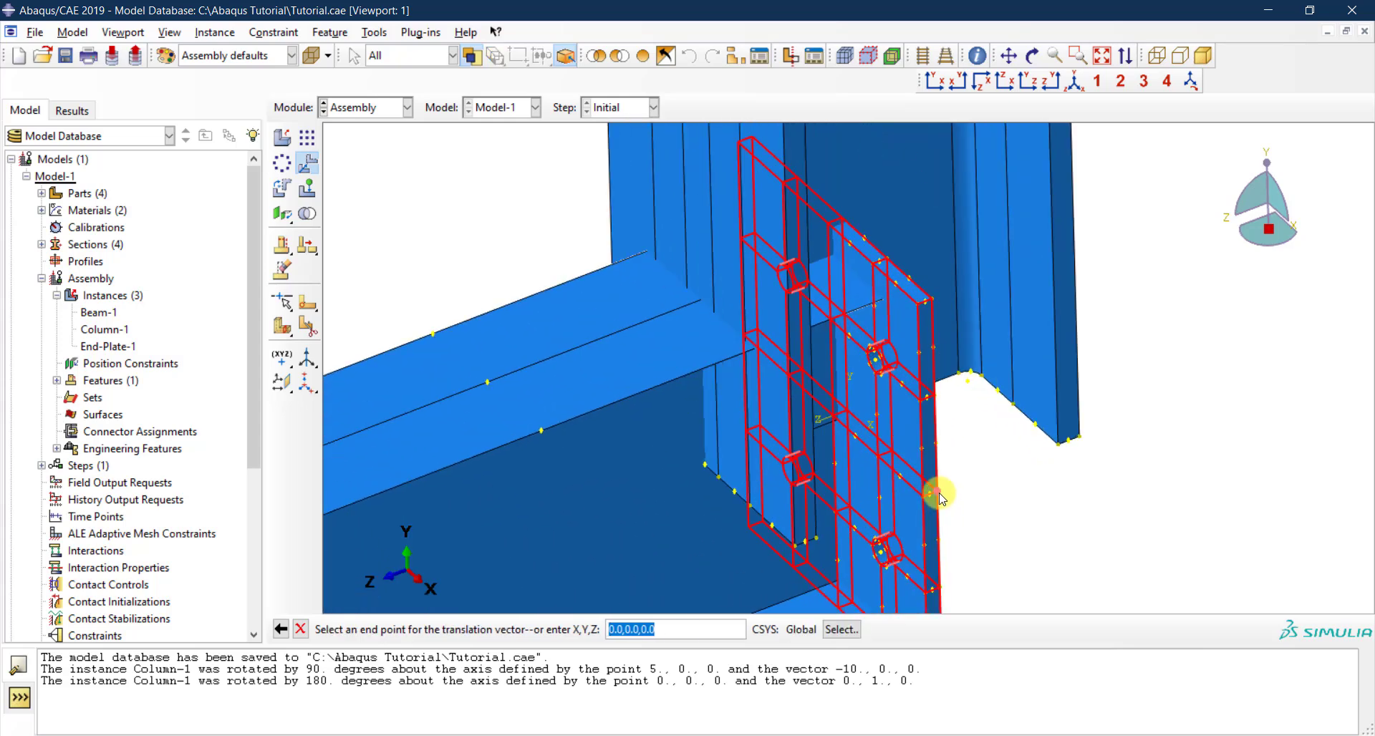
Place the End-Plate against the column's front flange by picking the flange edge point at the middle partition line, and accept the position.
scroll(938, 493, "down", 6)
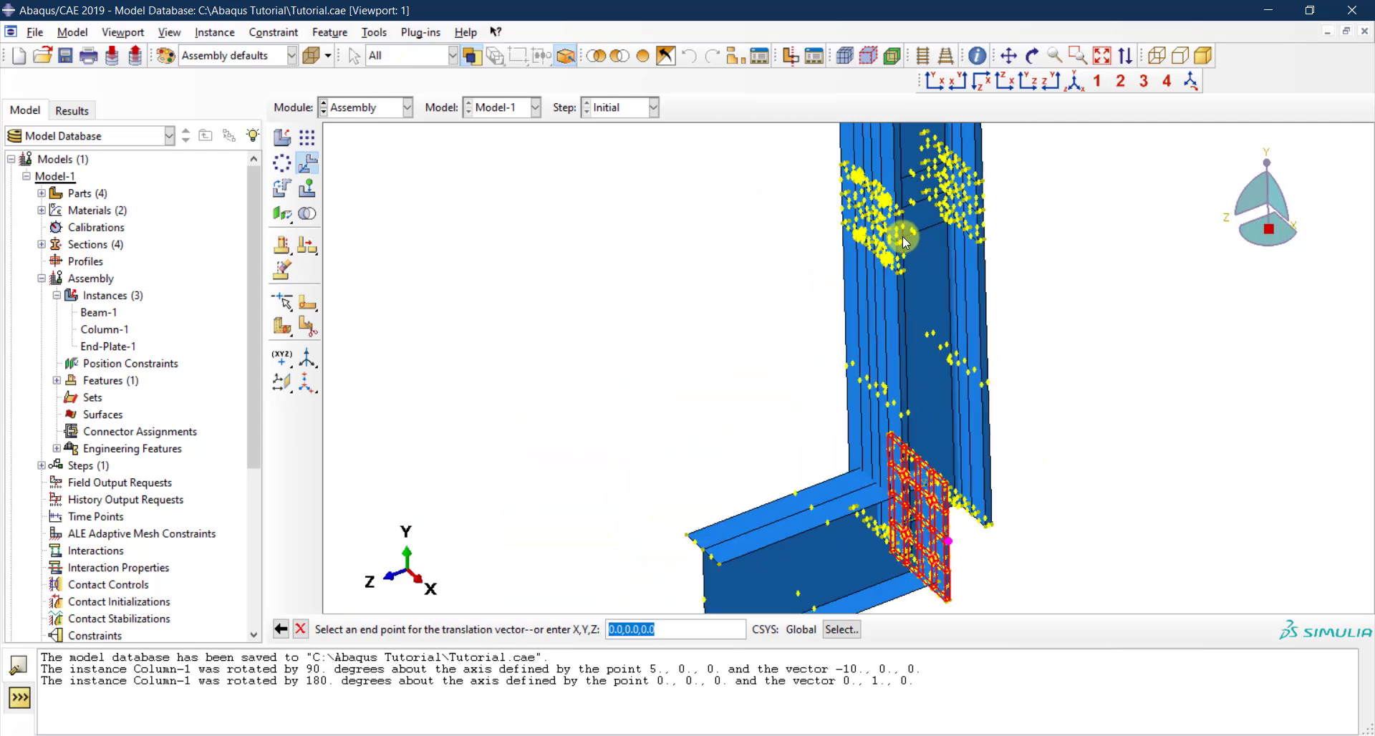
scroll(903, 242, "up", 4)
scroll(896, 255, "up", 2)
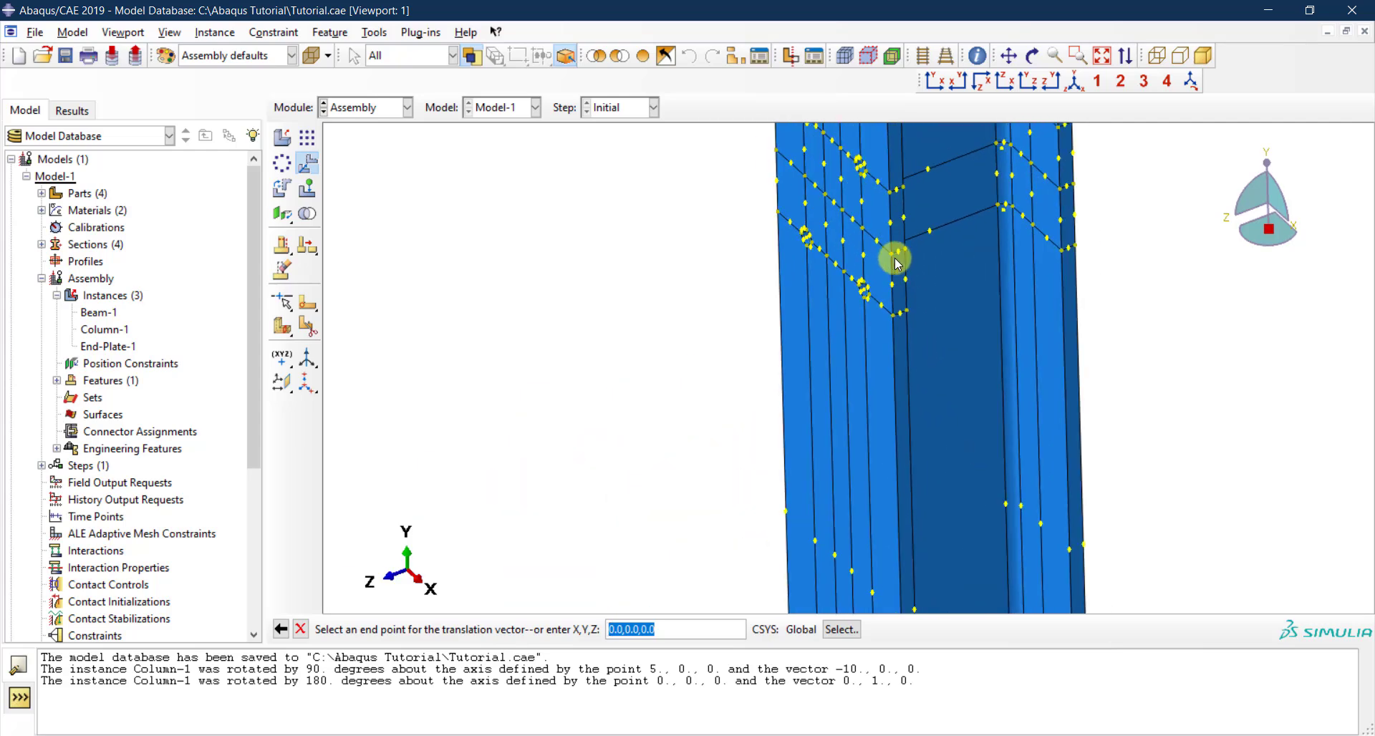
left_click(891, 253)
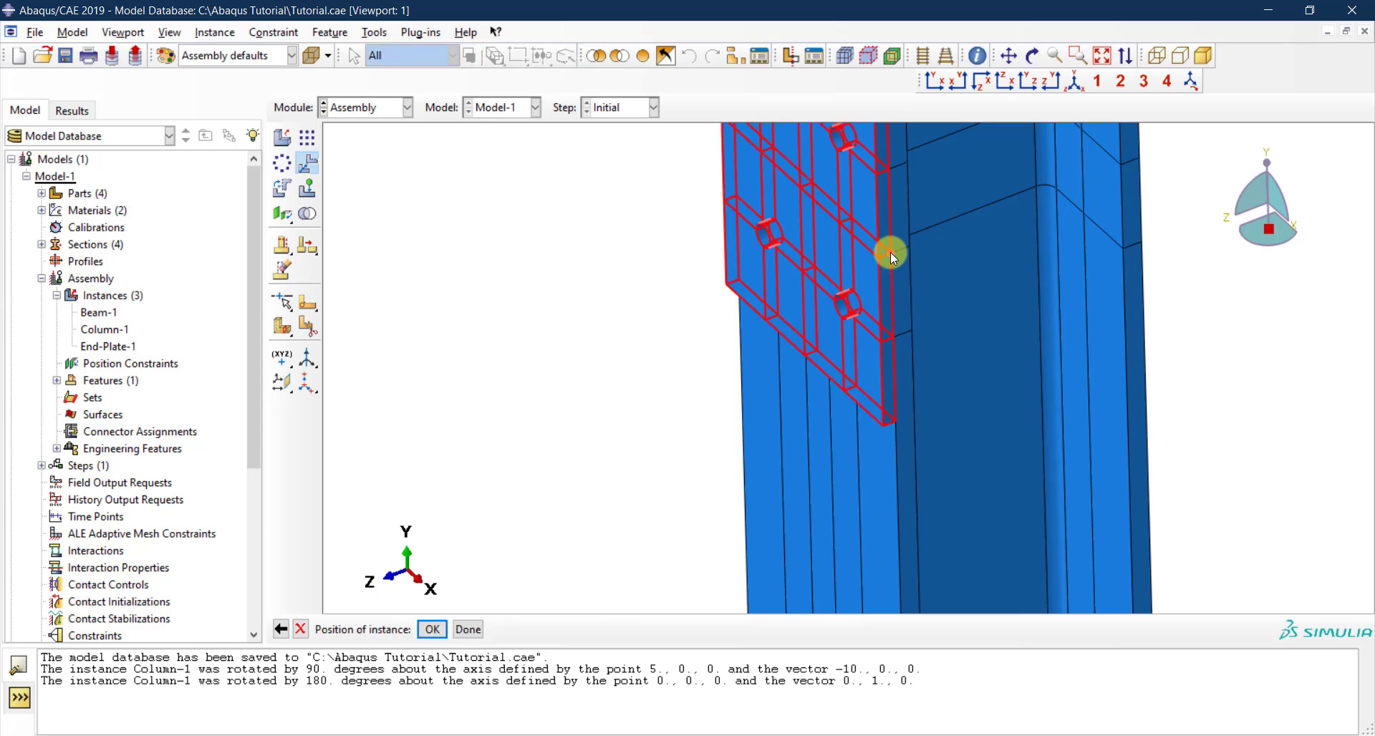
scroll(936, 311, "down", 3)
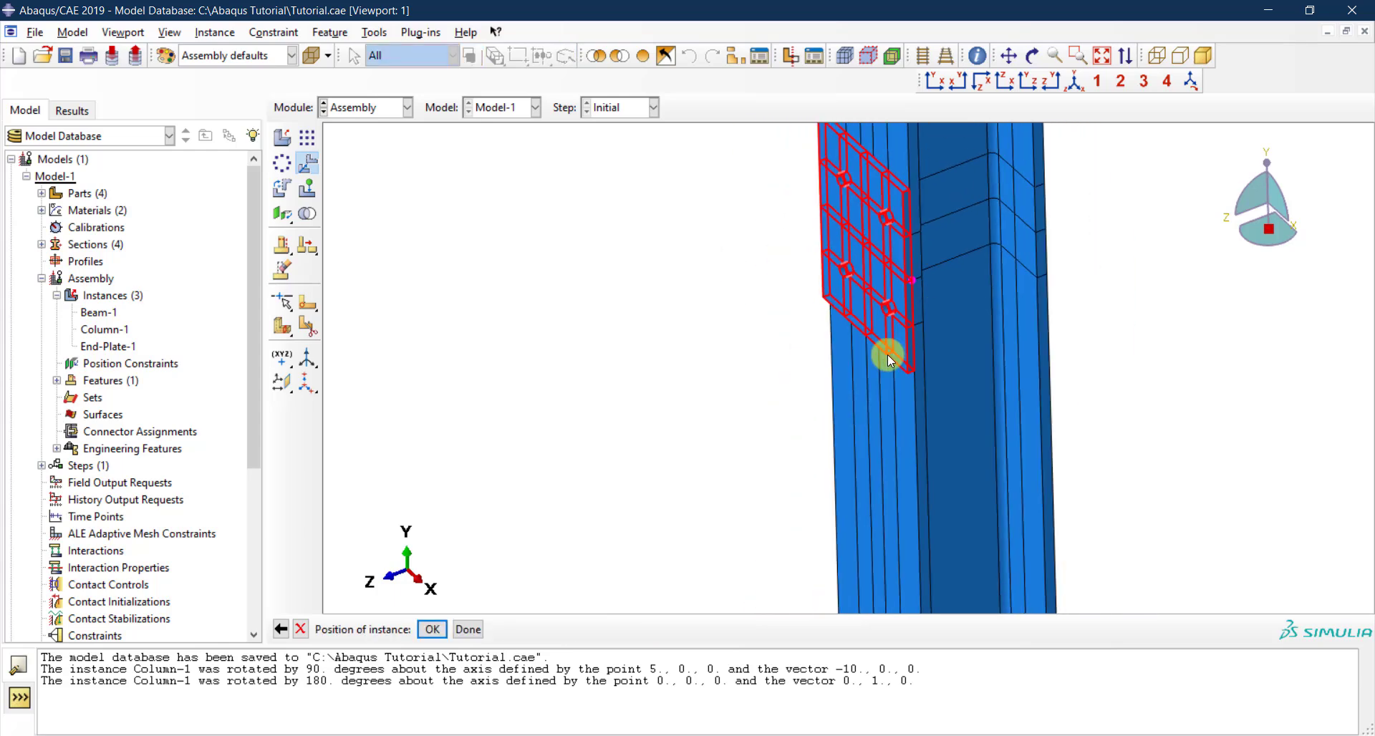
left_click(434, 629)
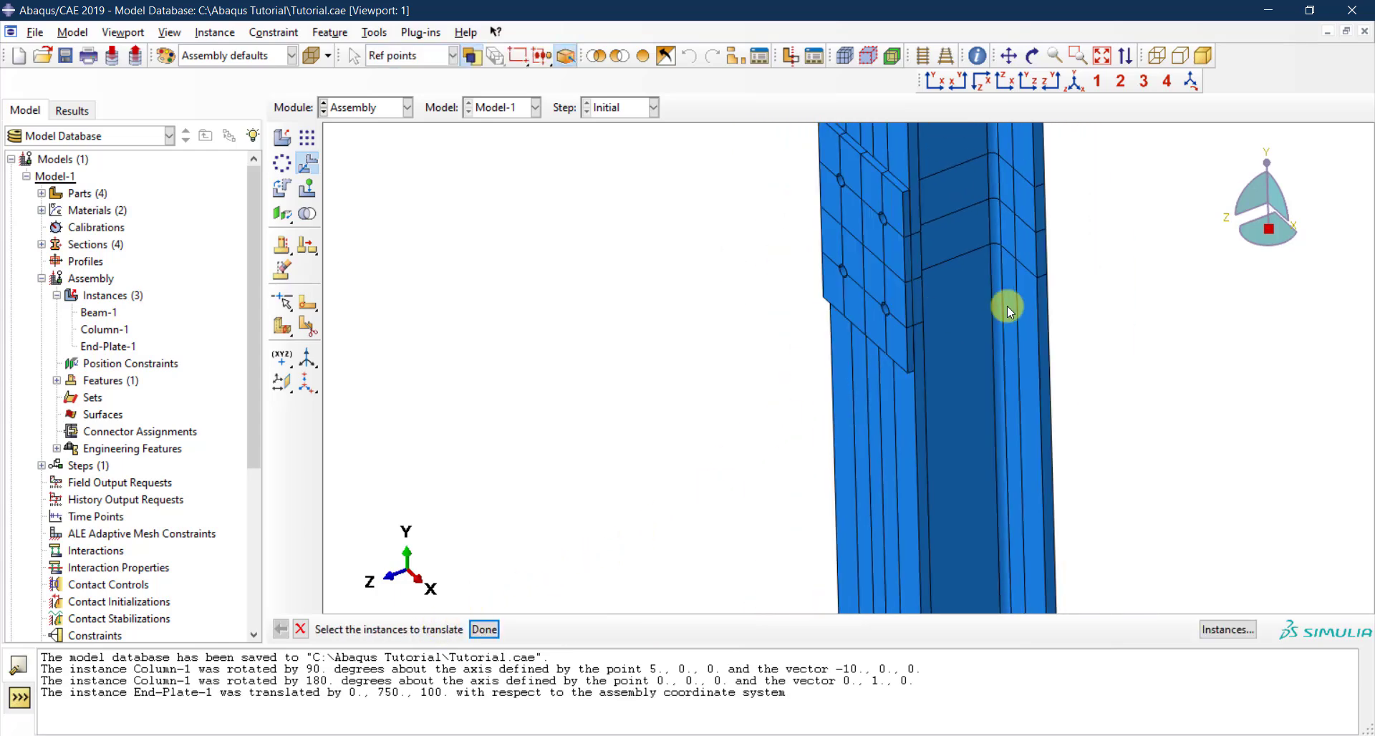
Inspect the End-Plate's position against the column flange from different angles, including the Beam's location at the column base.
scroll(1006, 306, "down", 1)
left_click(1032, 55)
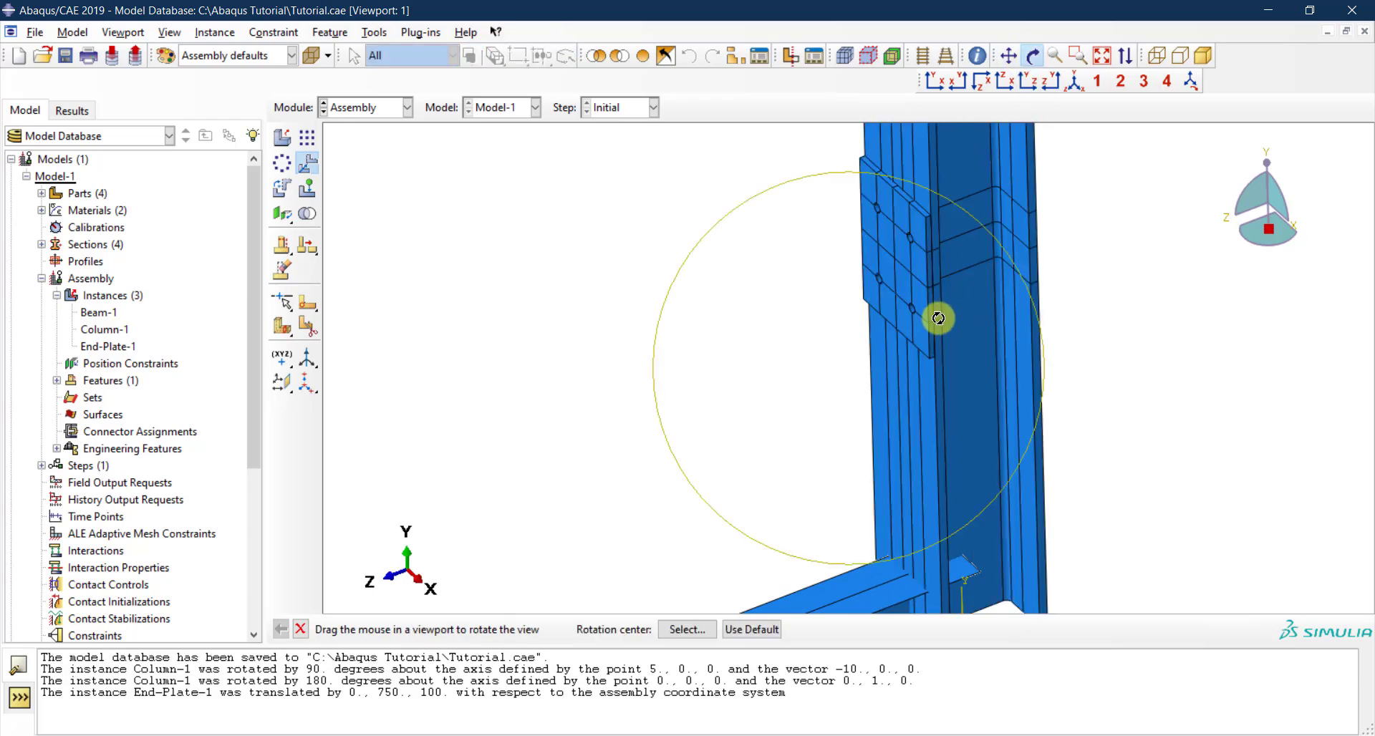
left_click_drag(938, 318, 966, 405)
scroll(877, 236, "up", 5)
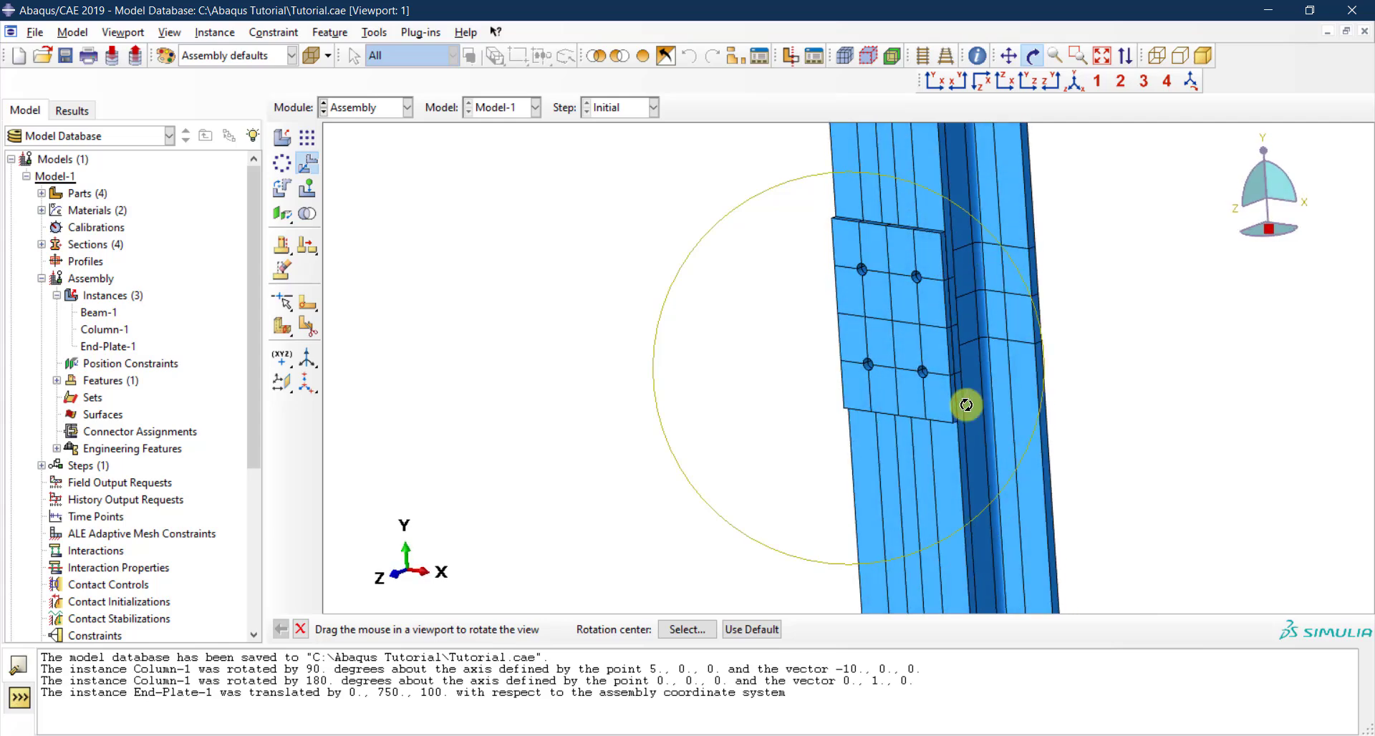
key("Escape")
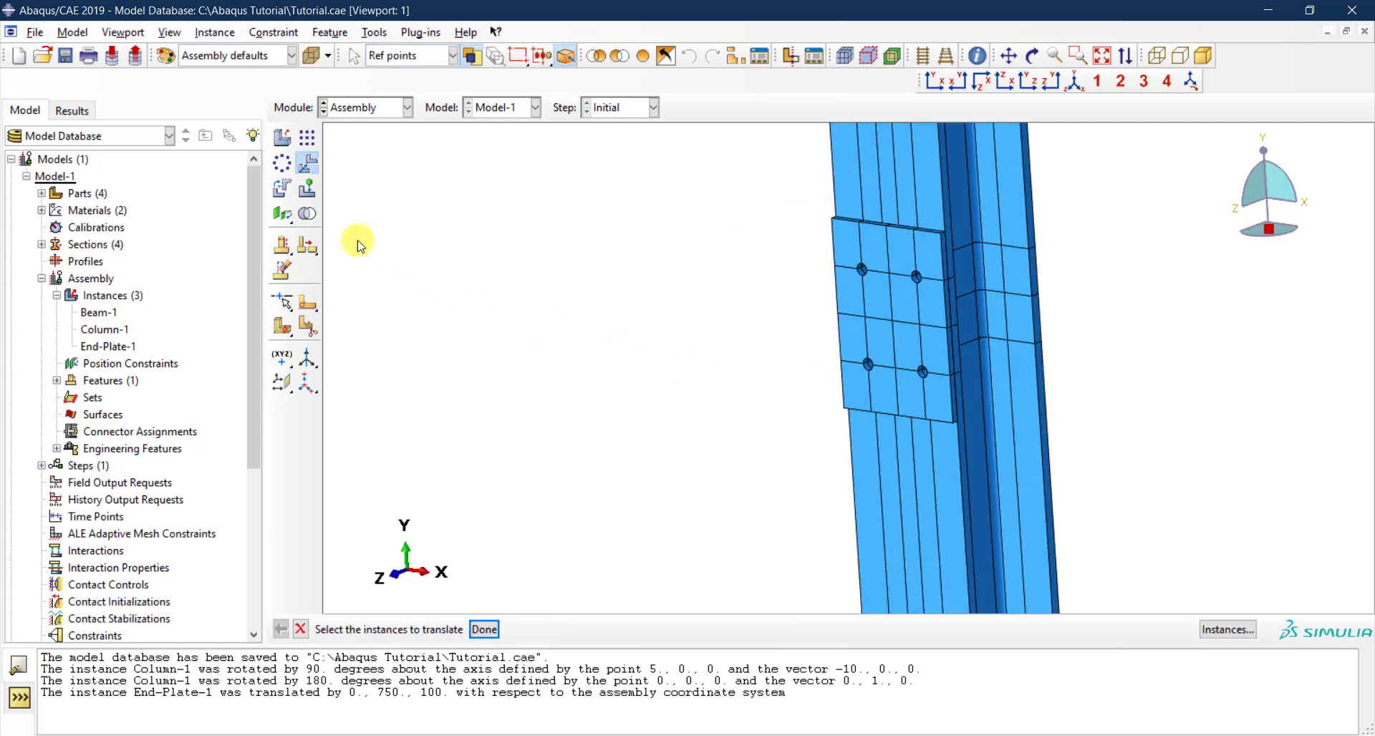
left_click(283, 215)
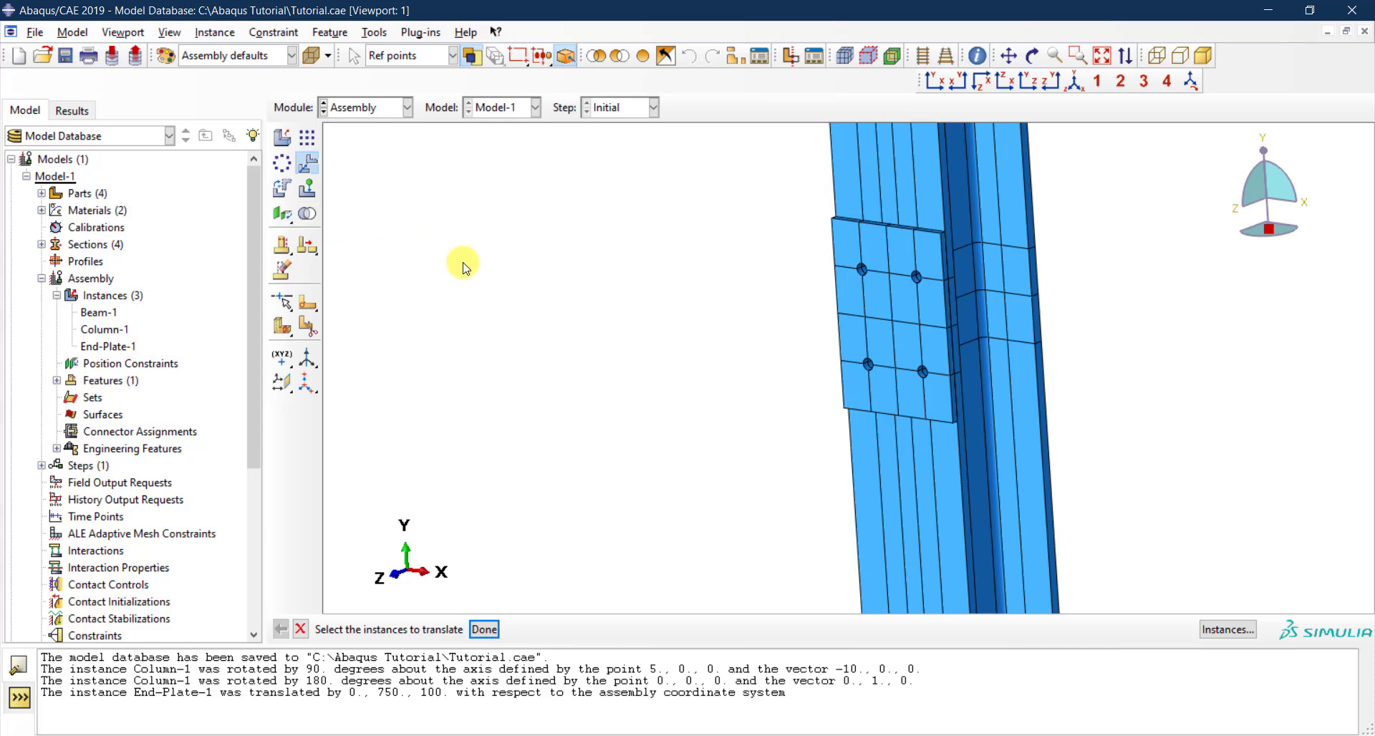
scroll(591, 222, "down", 3)
scroll(630, 222, "down", 2)
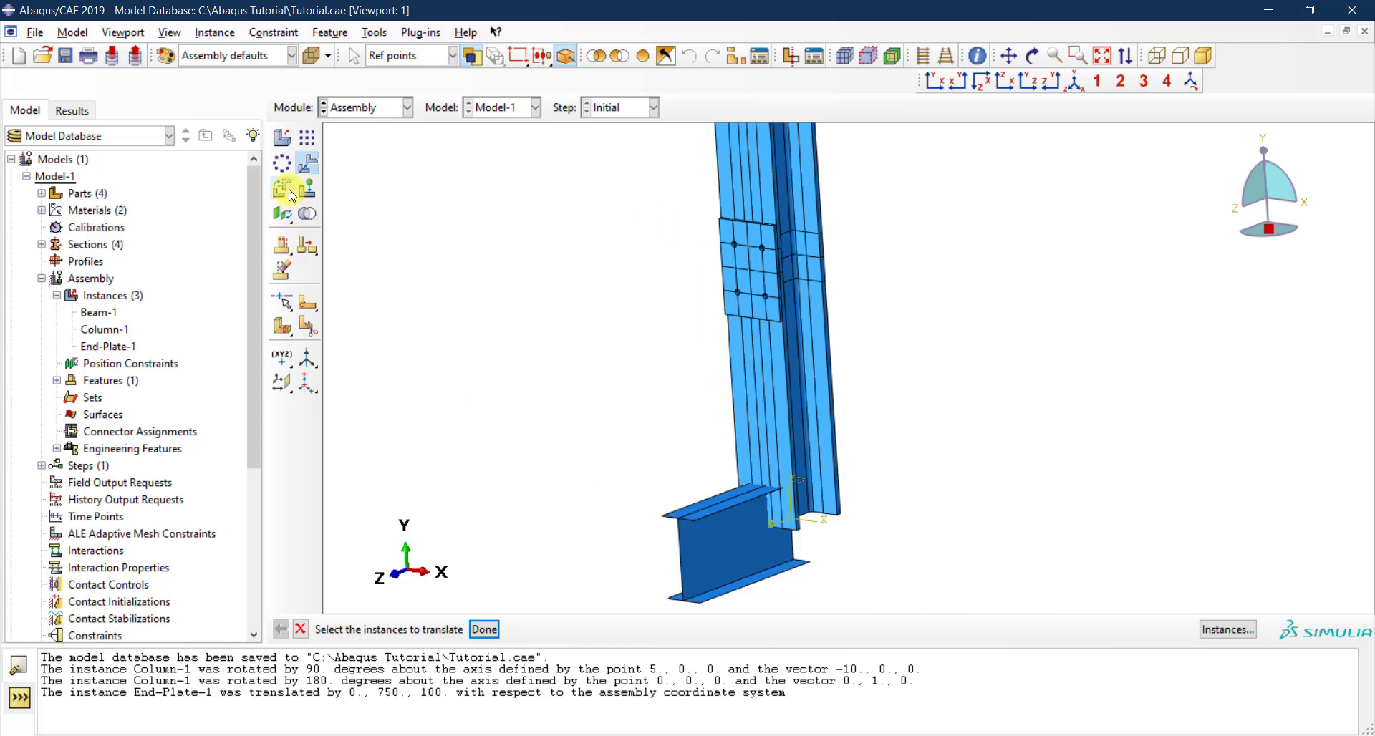
left_click(726, 564)
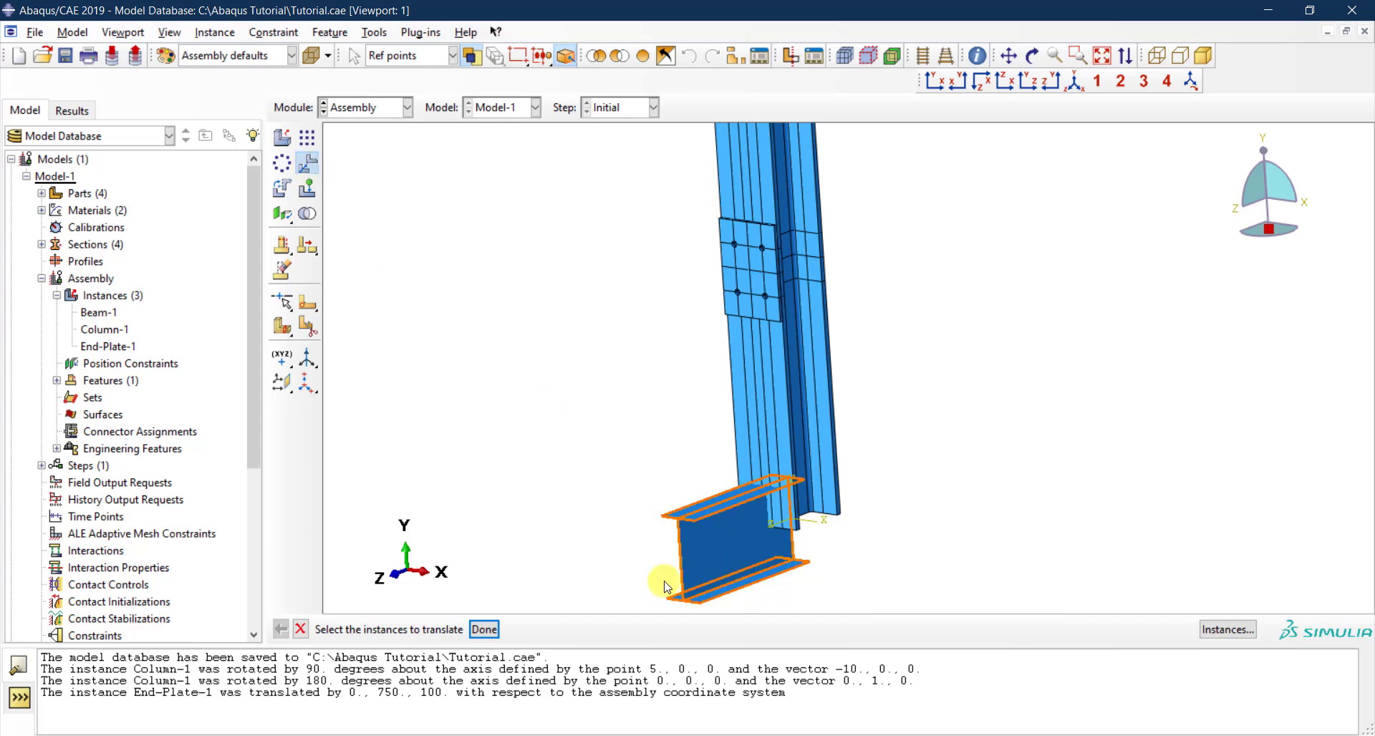
left_click(484, 630)
scroll(798, 534, "up", 4)
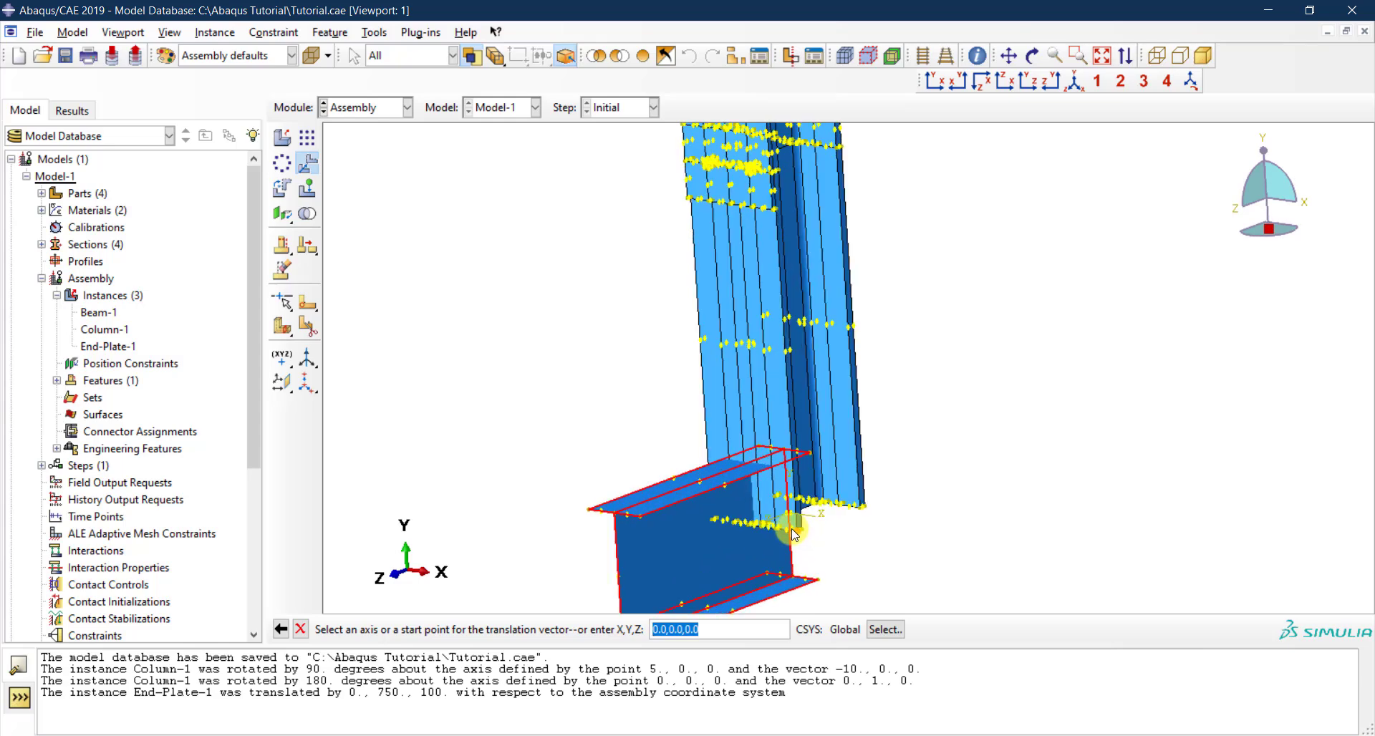
left_click(1031, 55)
left_click_drag(929, 529, 831, 555)
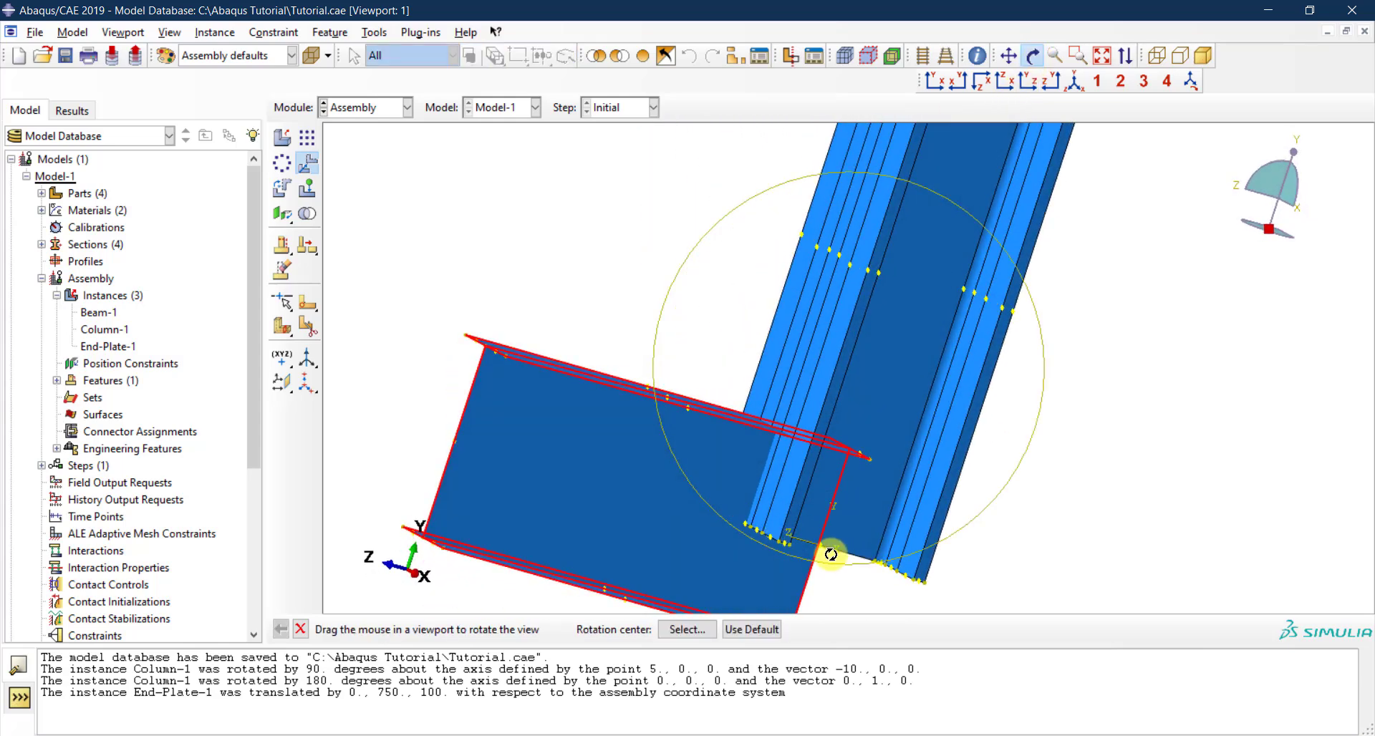
key("Escape")
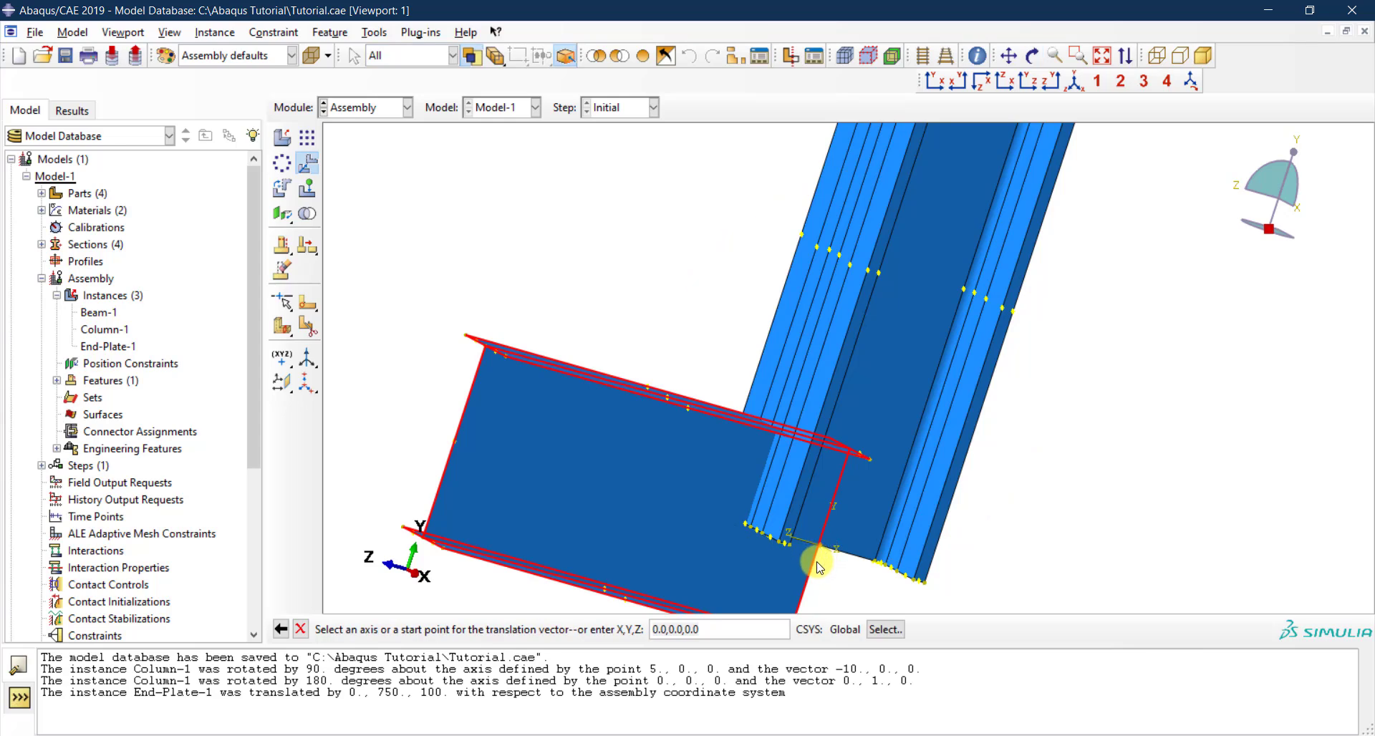
scroll(822, 554, "up", 5)
scroll(822, 550, "up", 1)
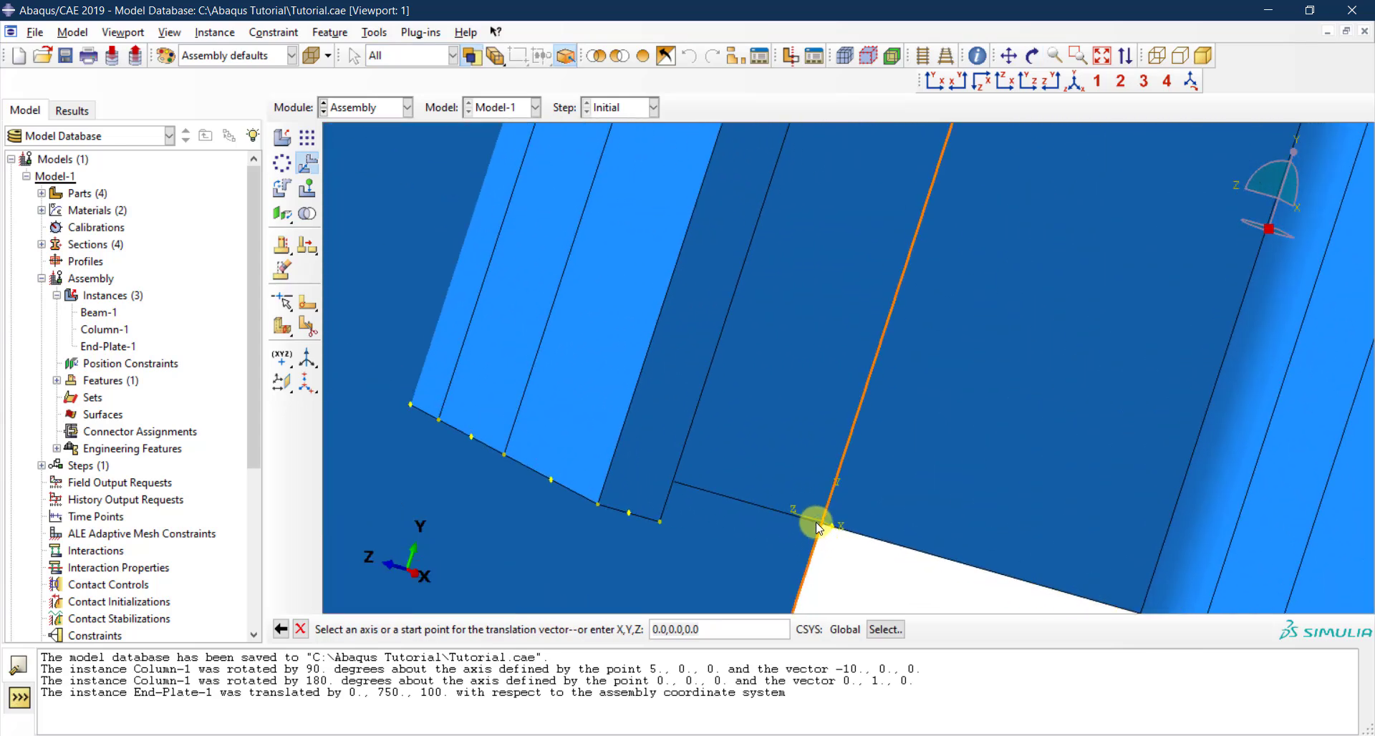
left_click(822, 525)
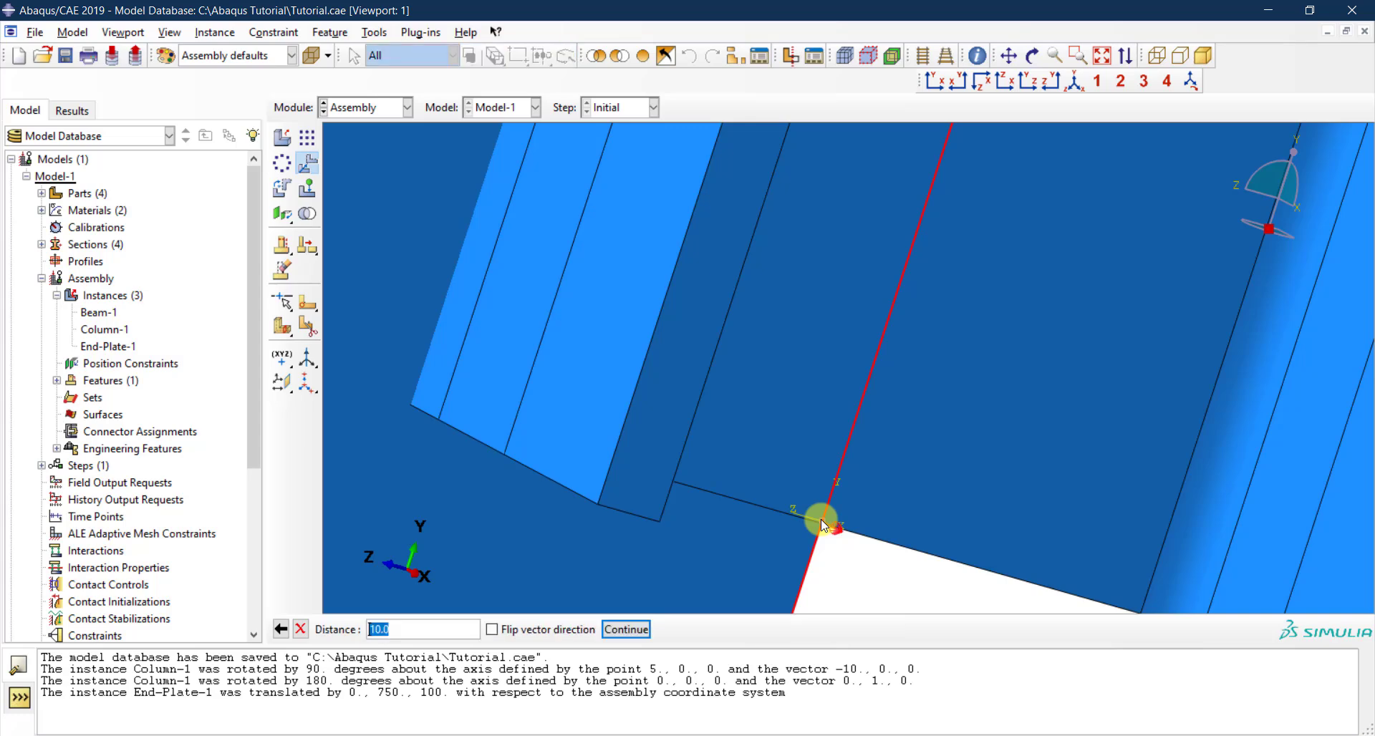
scroll(823, 525, "down", 4)
scroll(856, 518, "down", 5)
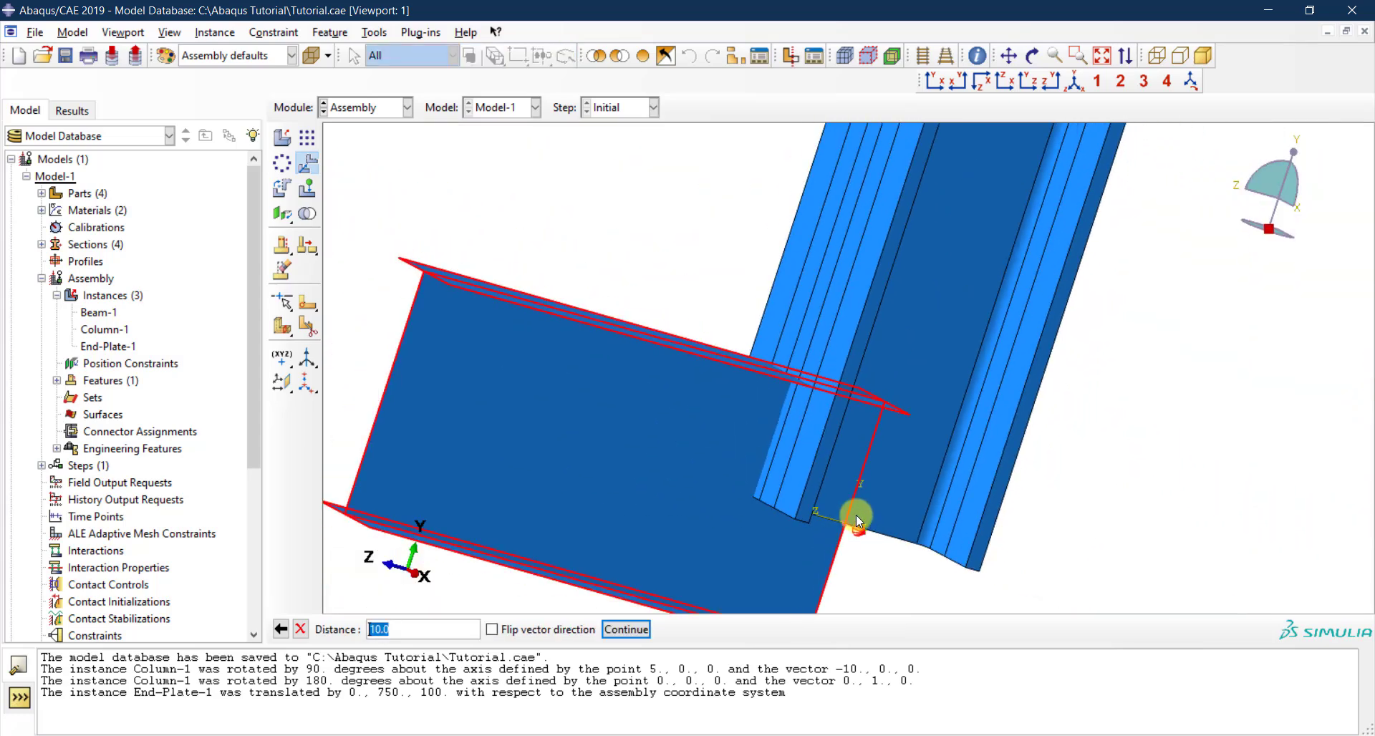
left_click(300, 630)
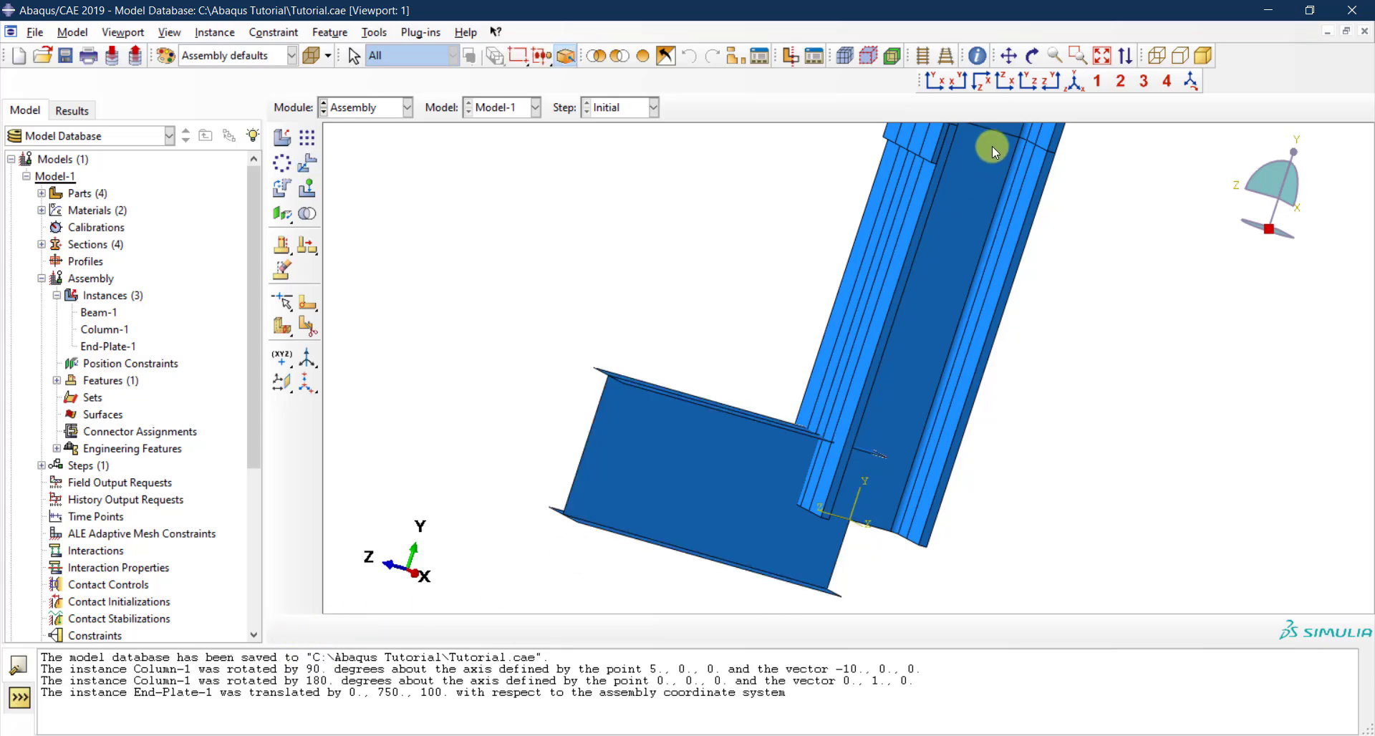
Start translating the Beam instance, using the mid-height point of the web's column-side end edge as start point.
left_click(1032, 62)
left_click_drag(780, 297, 681, 373)
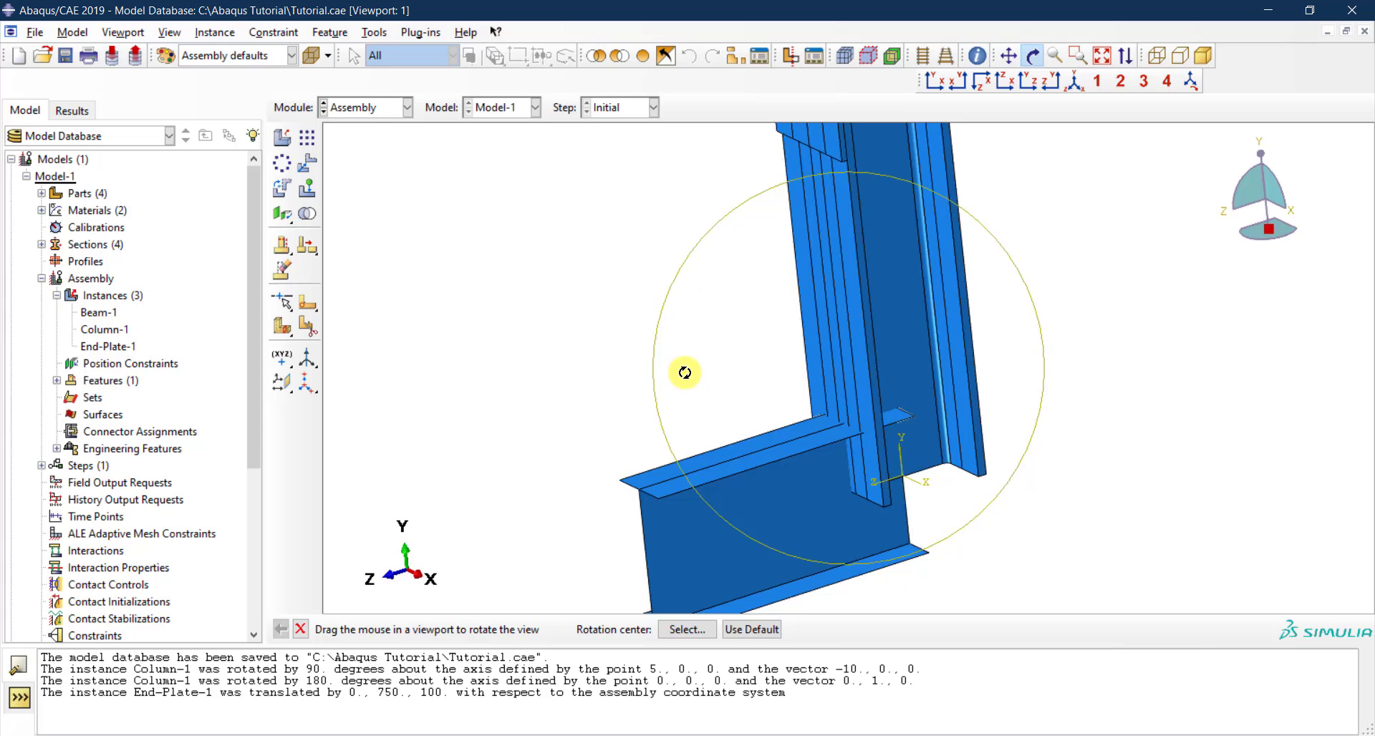
key("Escape")
left_click(307, 163)
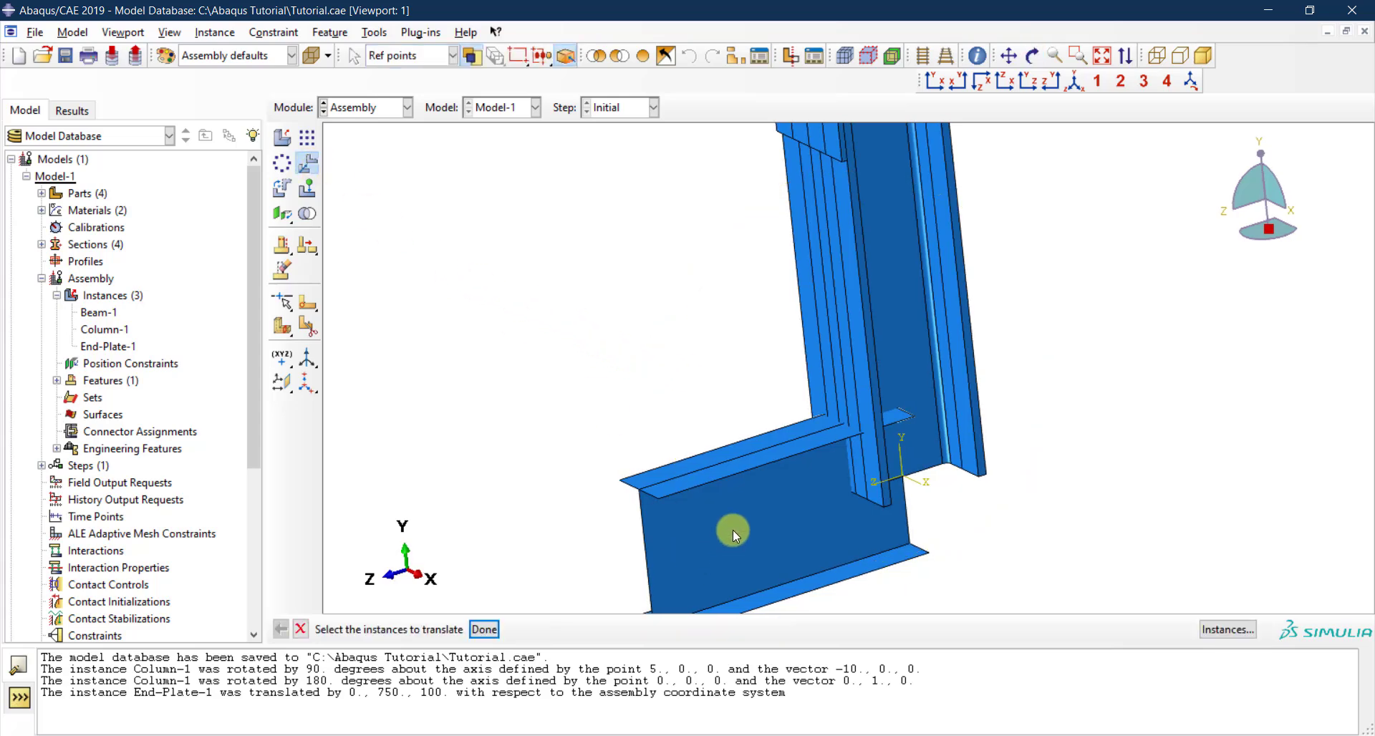
left_click(639, 569)
left_click(484, 629)
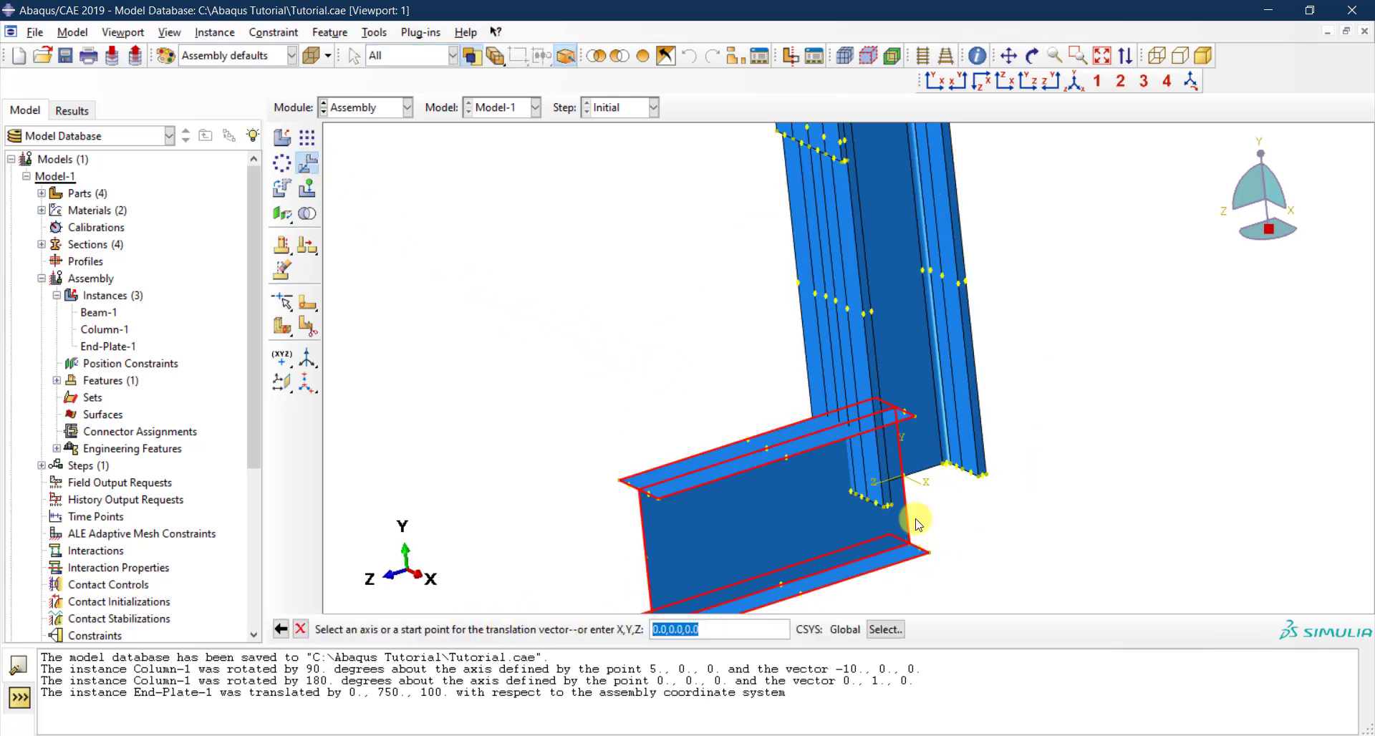
scroll(913, 512, "up", 2)
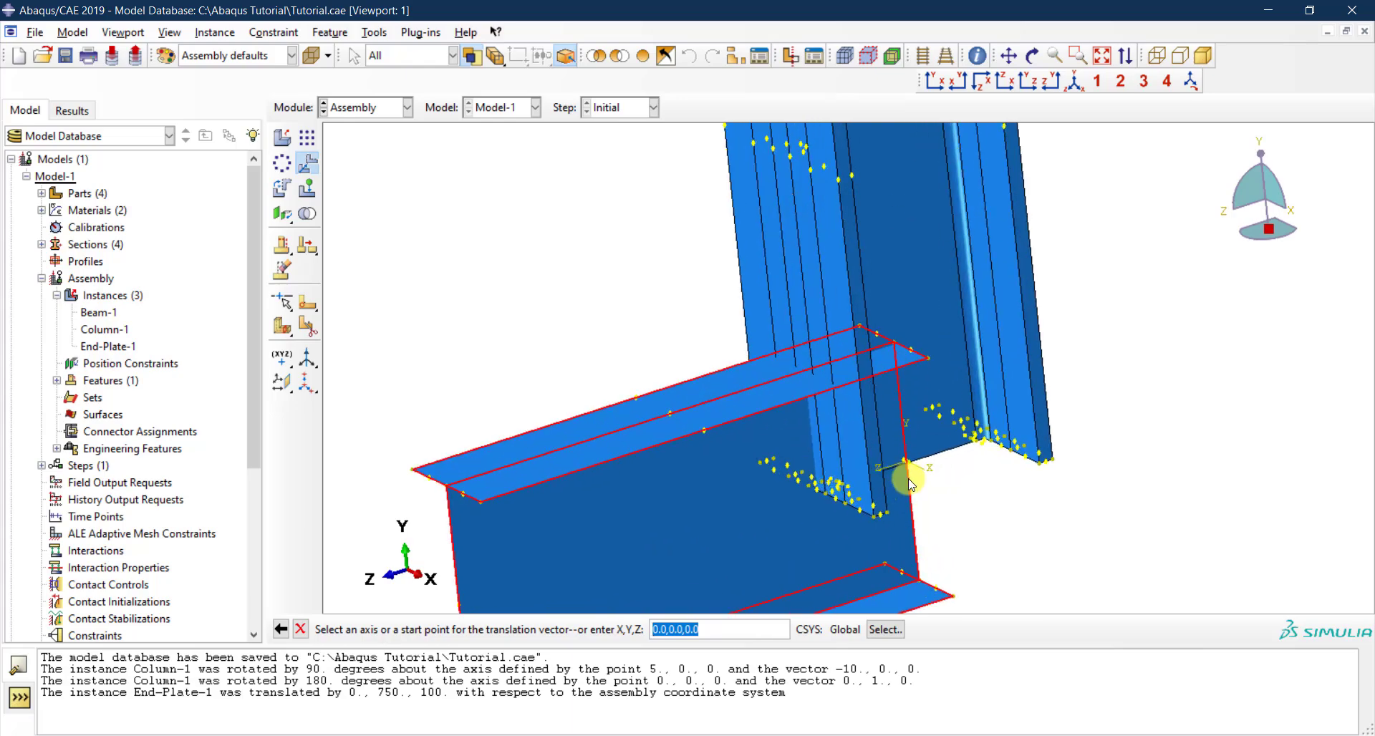
left_click(1032, 56)
left_click_drag(960, 433, 806, 481)
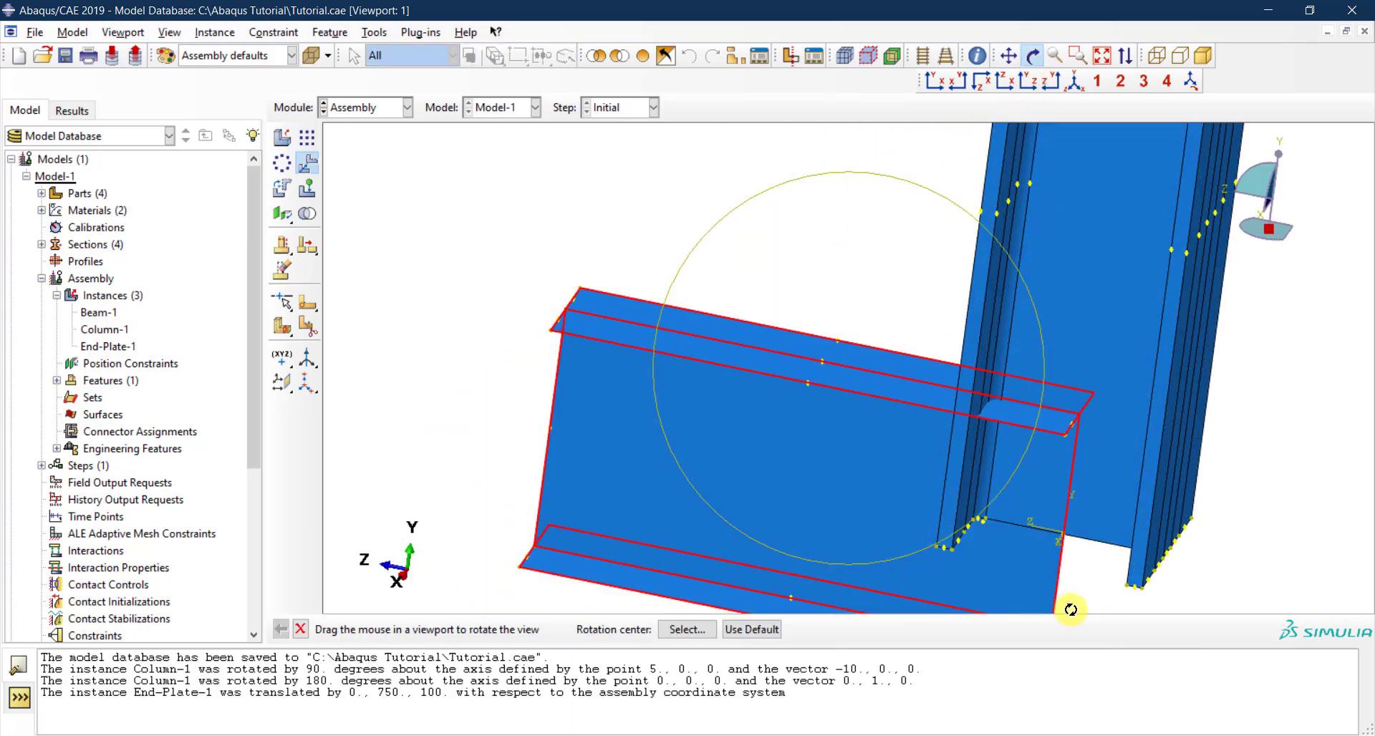
left_click_drag(1070, 609, 1072, 537)
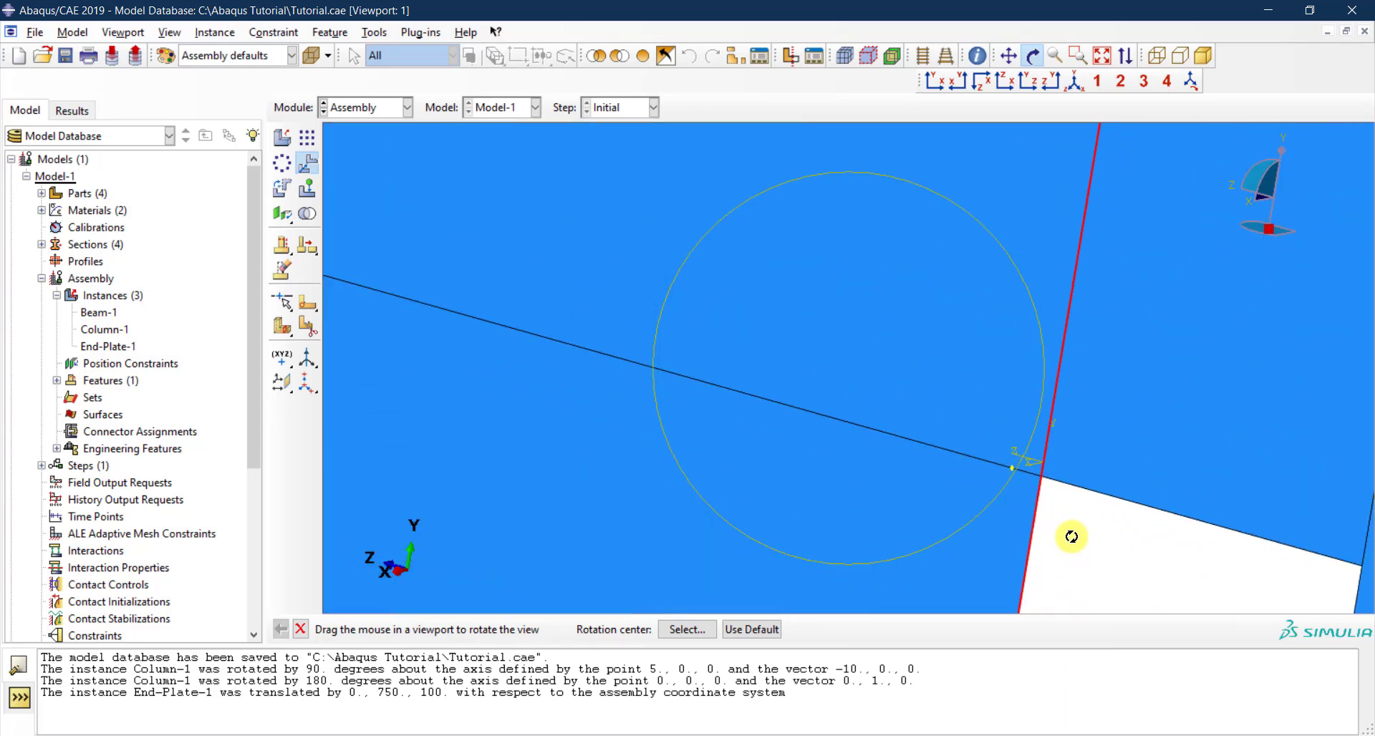
key("Escape")
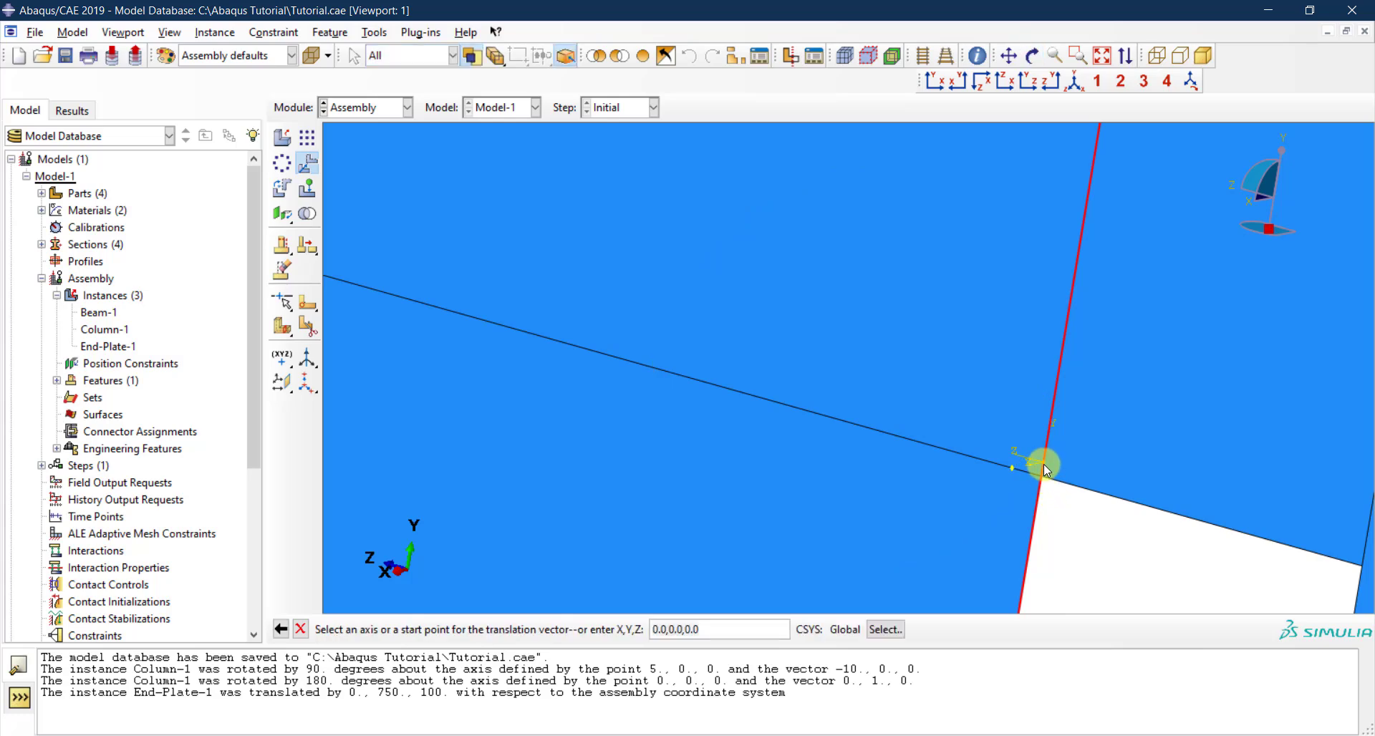
left_click(1043, 471)
Place the Beam against the End-Plate by picking the centre point of the plate's front face, accept the position and finish the translation.
scroll(1056, 480, "down", 5)
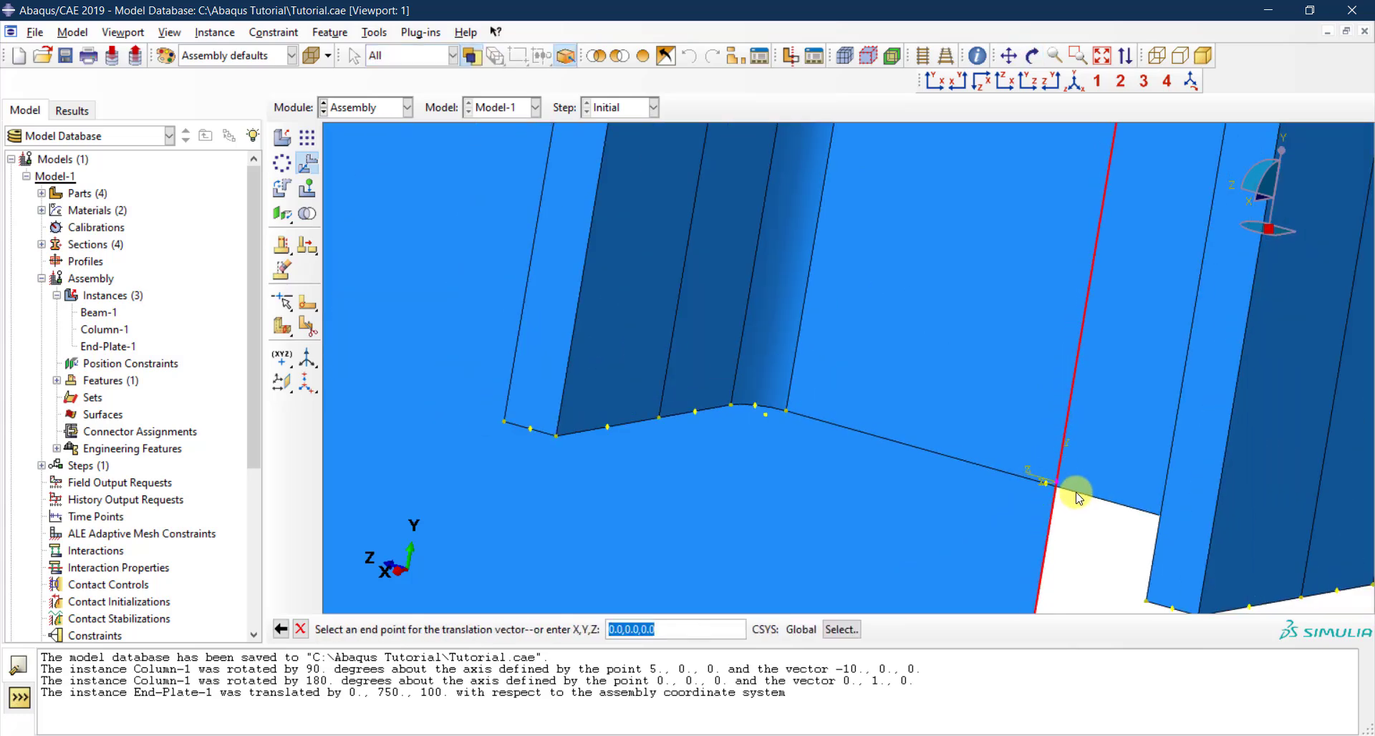
scroll(1072, 478, "down", 3)
scroll(1059, 322, "down", 2)
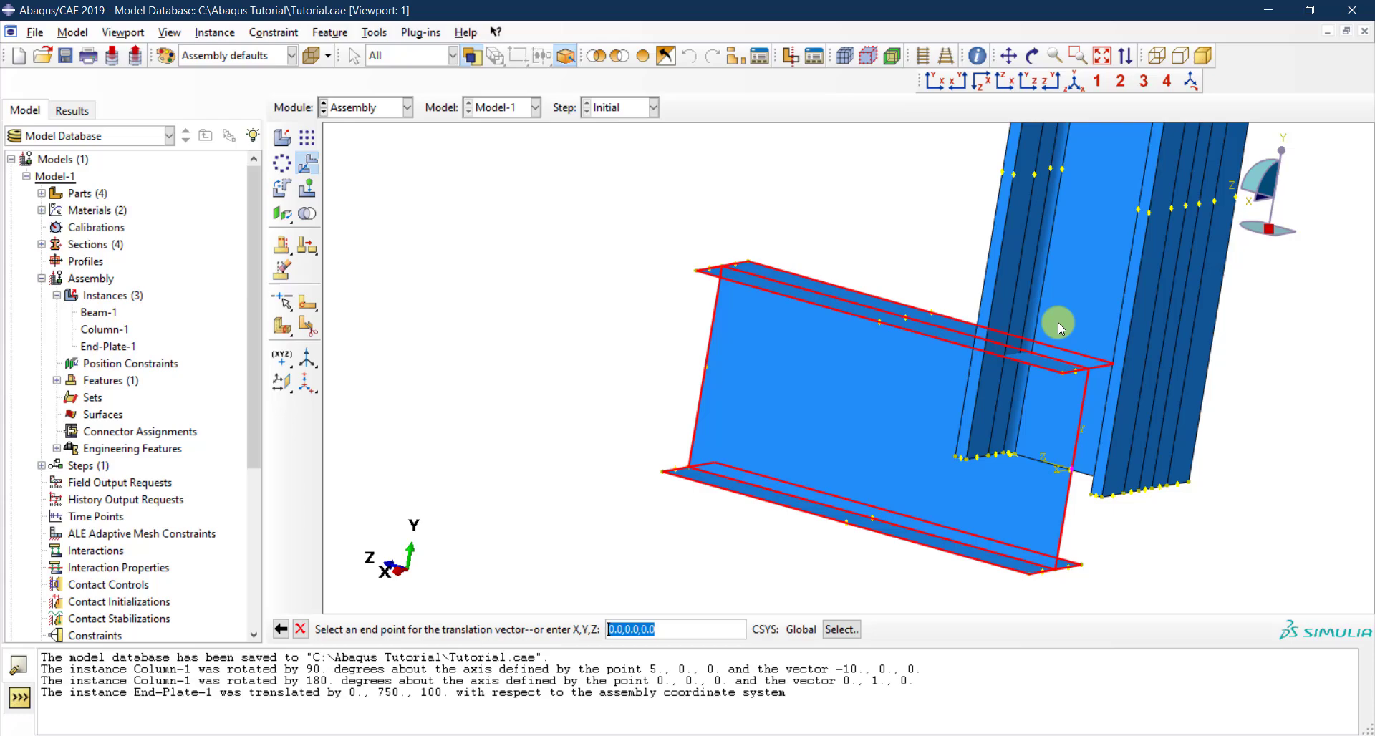
left_click(1032, 56)
left_click_drag(844, 270, 776, 353)
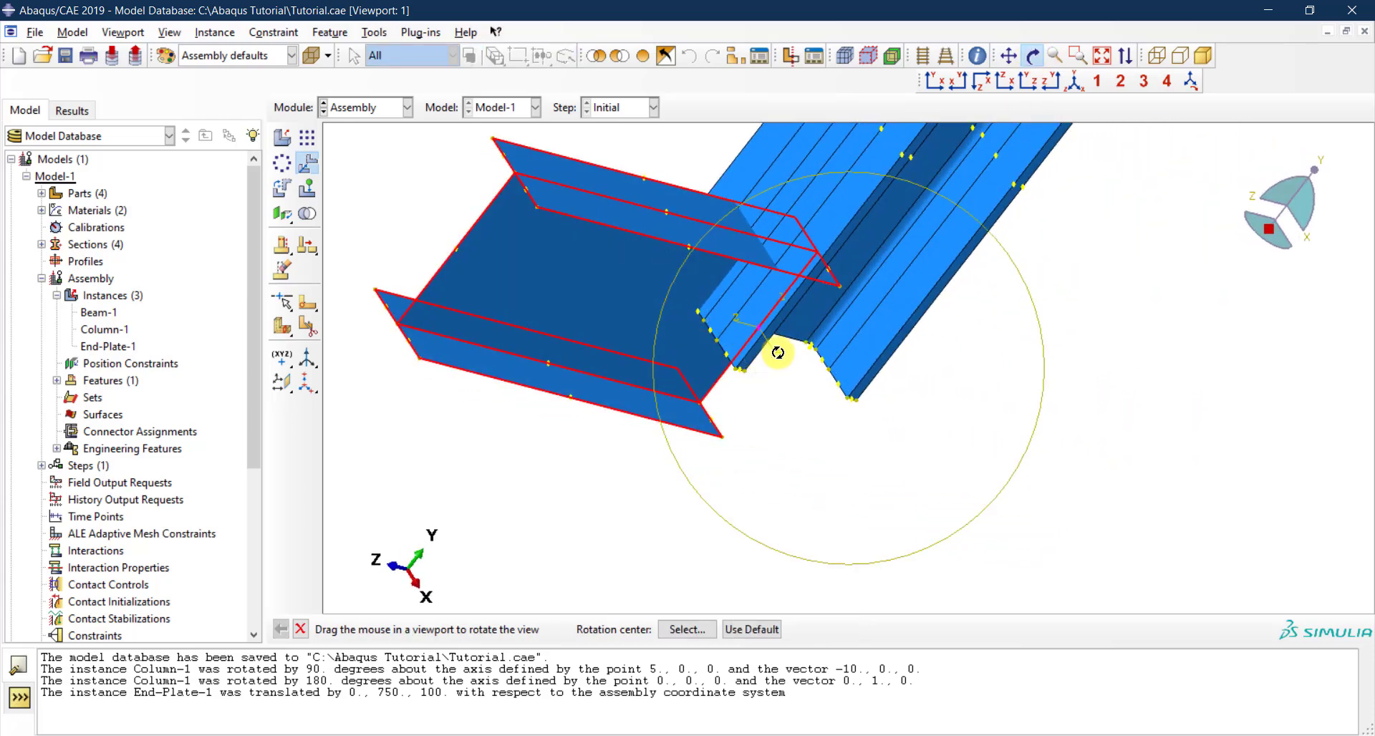
left_click(1080, 81)
scroll(881, 344, "up", 5)
key("Escape")
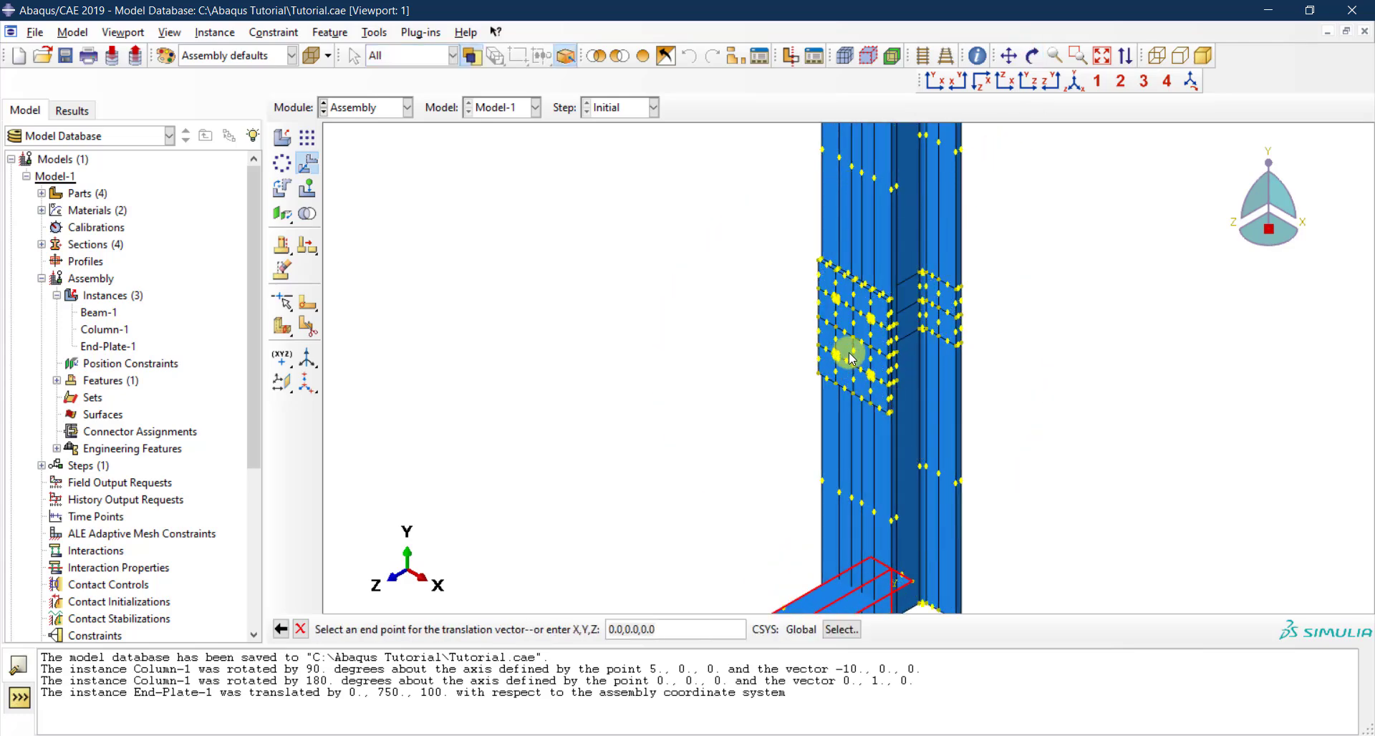
scroll(850, 354, "up", 3)
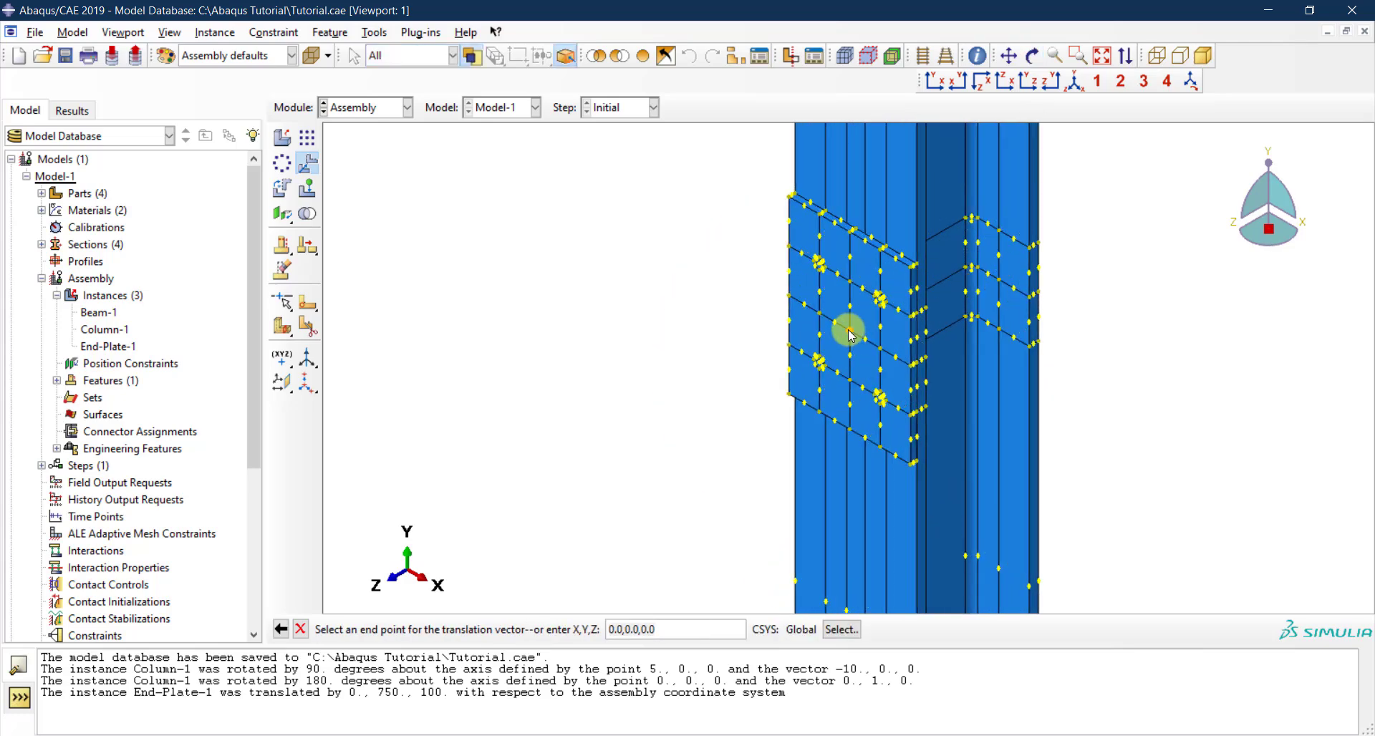
left_click(849, 332)
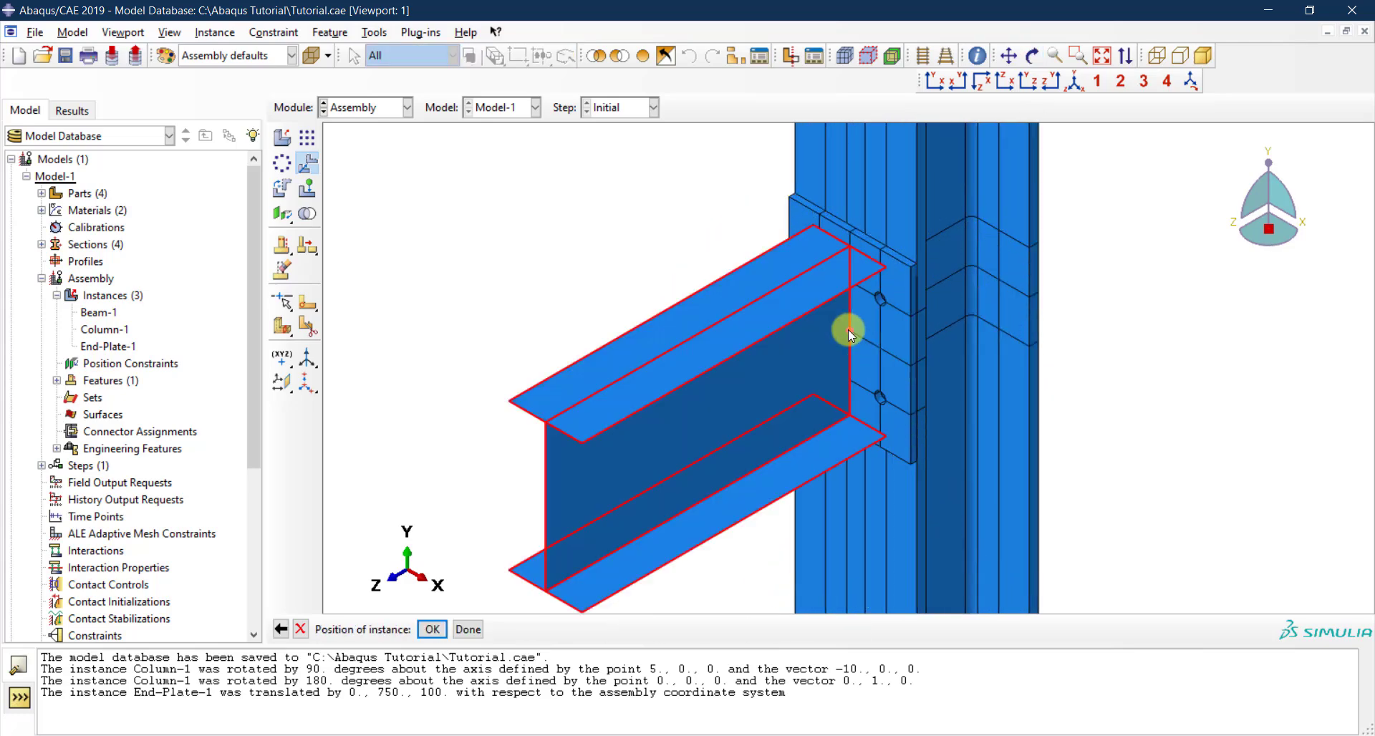
left_click(432, 629)
left_click(481, 630)
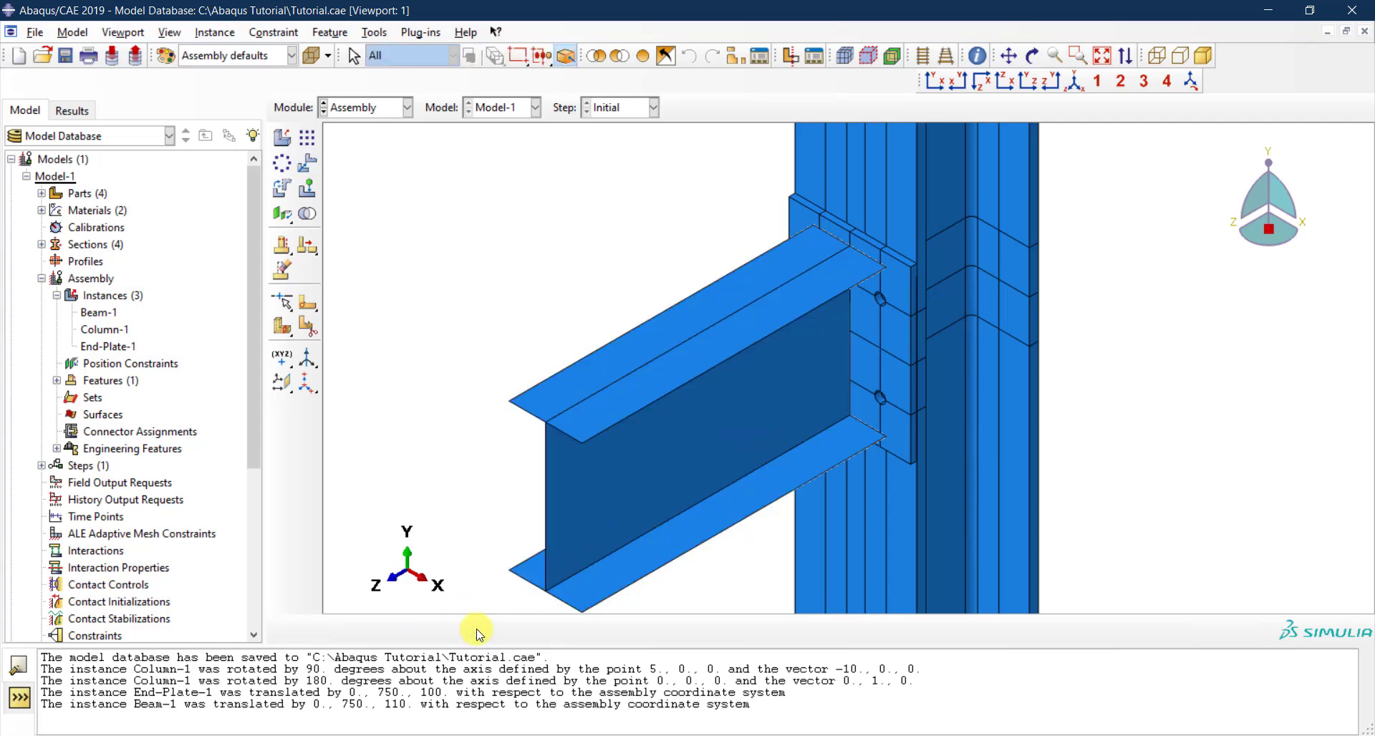
Fit the whole assembly in view, color-code it by Parts, and check the color mappings of the parts.
scroll(573, 301, "up", 3)
scroll(888, 390, "up", 1)
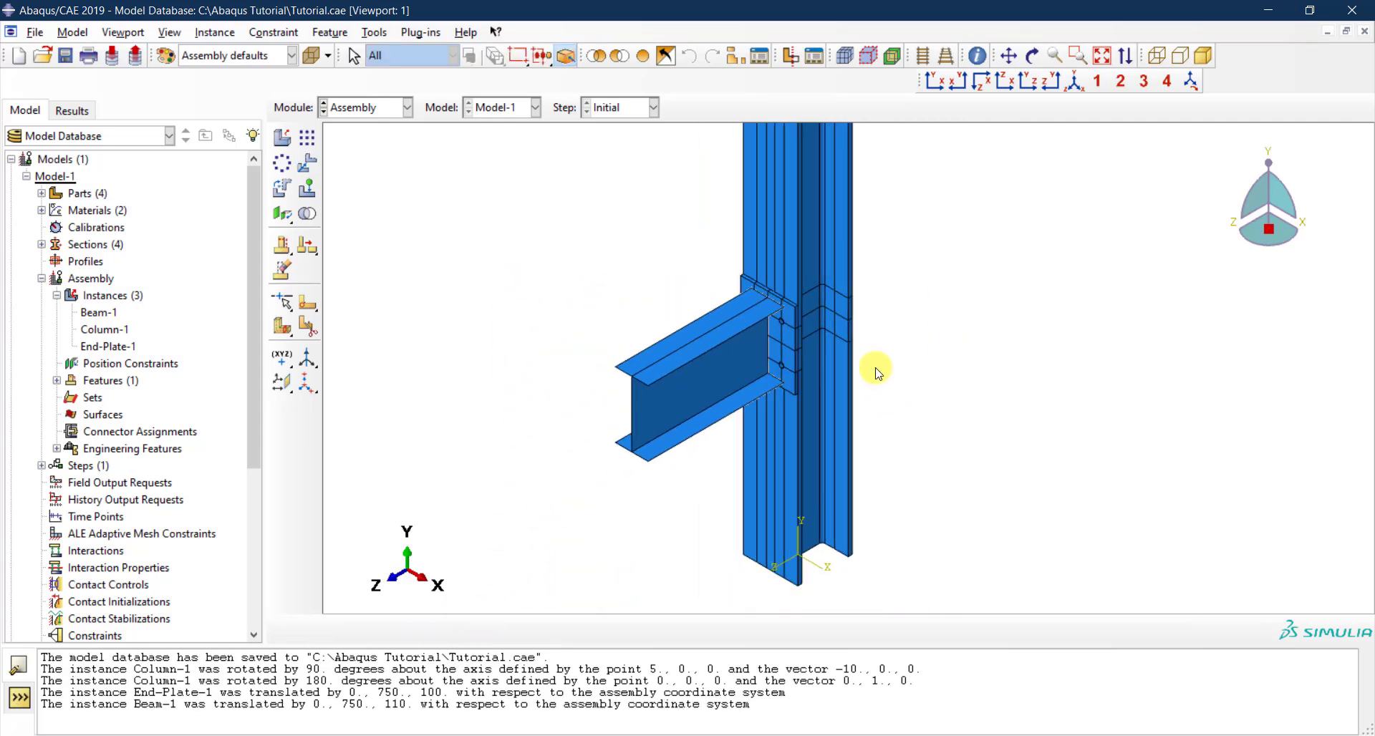
scroll(876, 346, "up", 1)
scroll(853, 136, "up", 1)
scroll(918, 181, "up", 3)
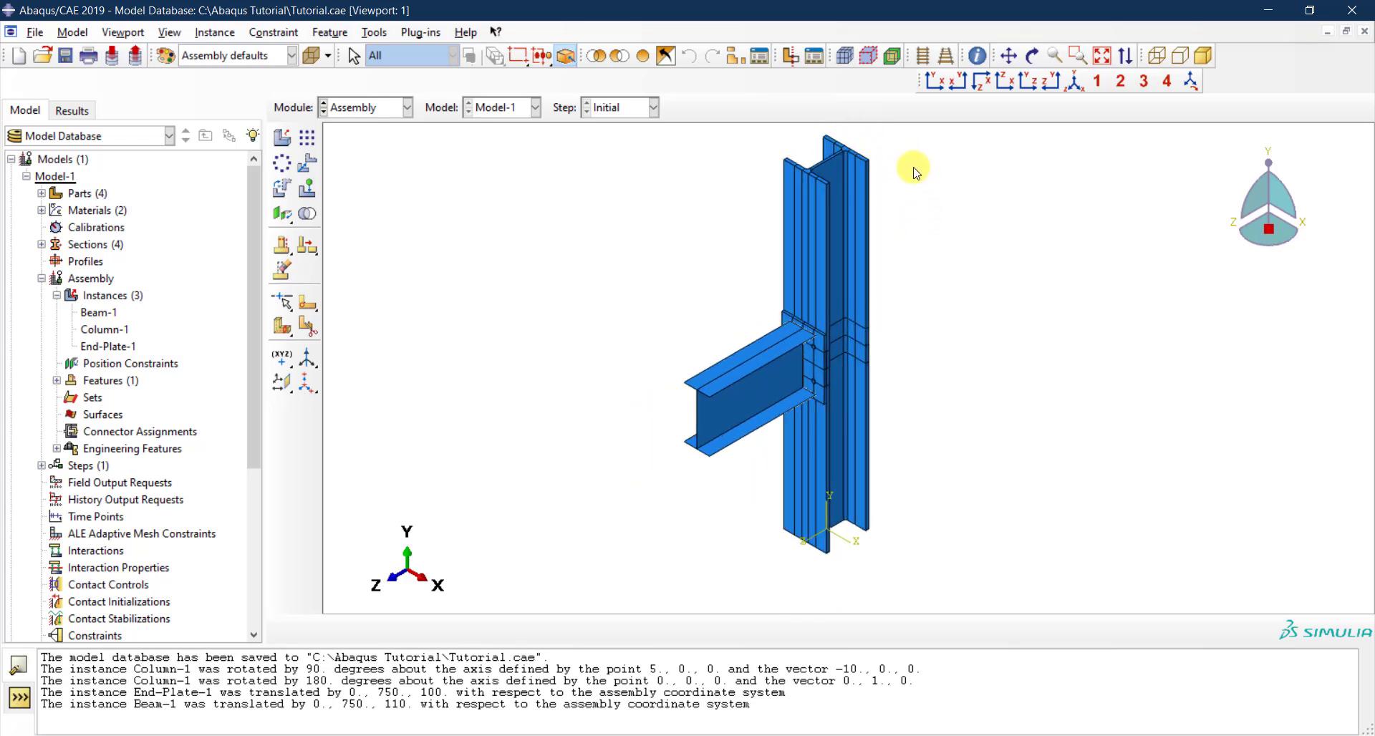
left_click(1102, 57)
left_click(1102, 56)
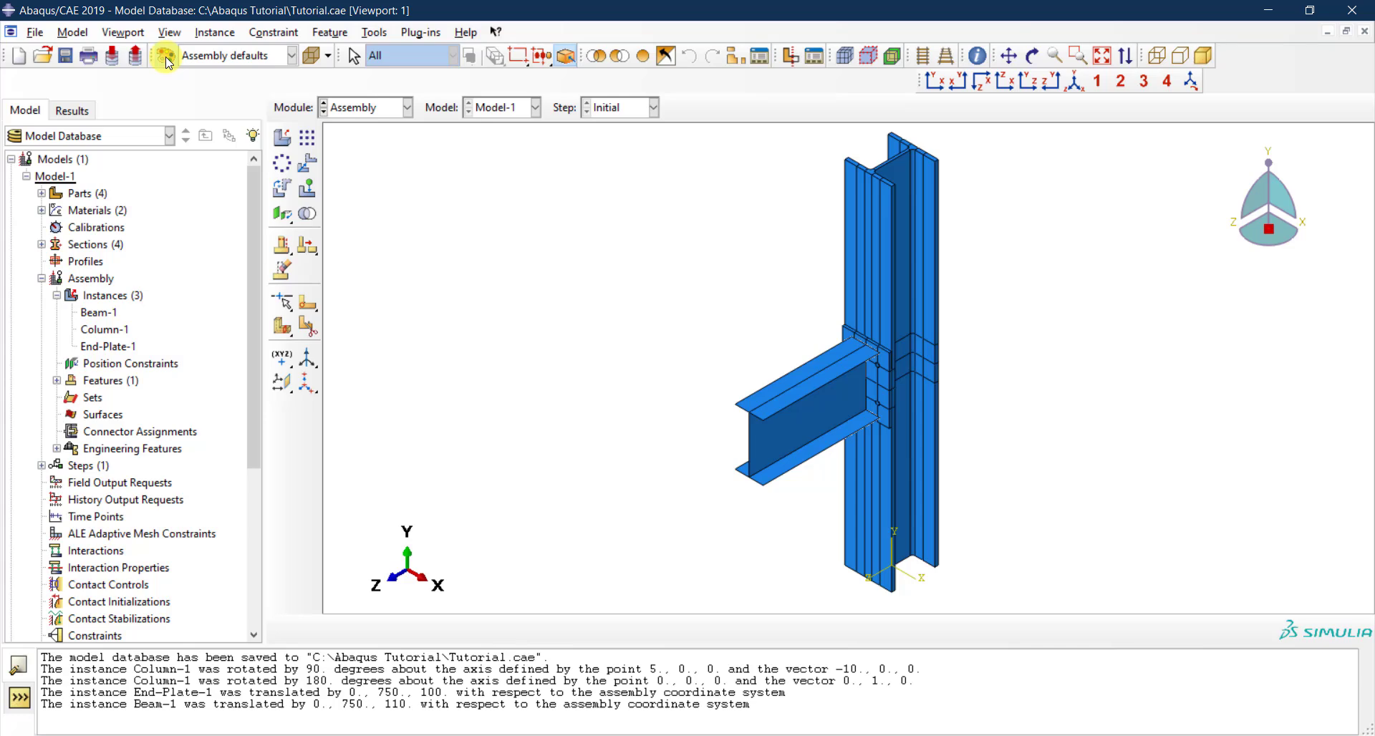
left_click(228, 62)
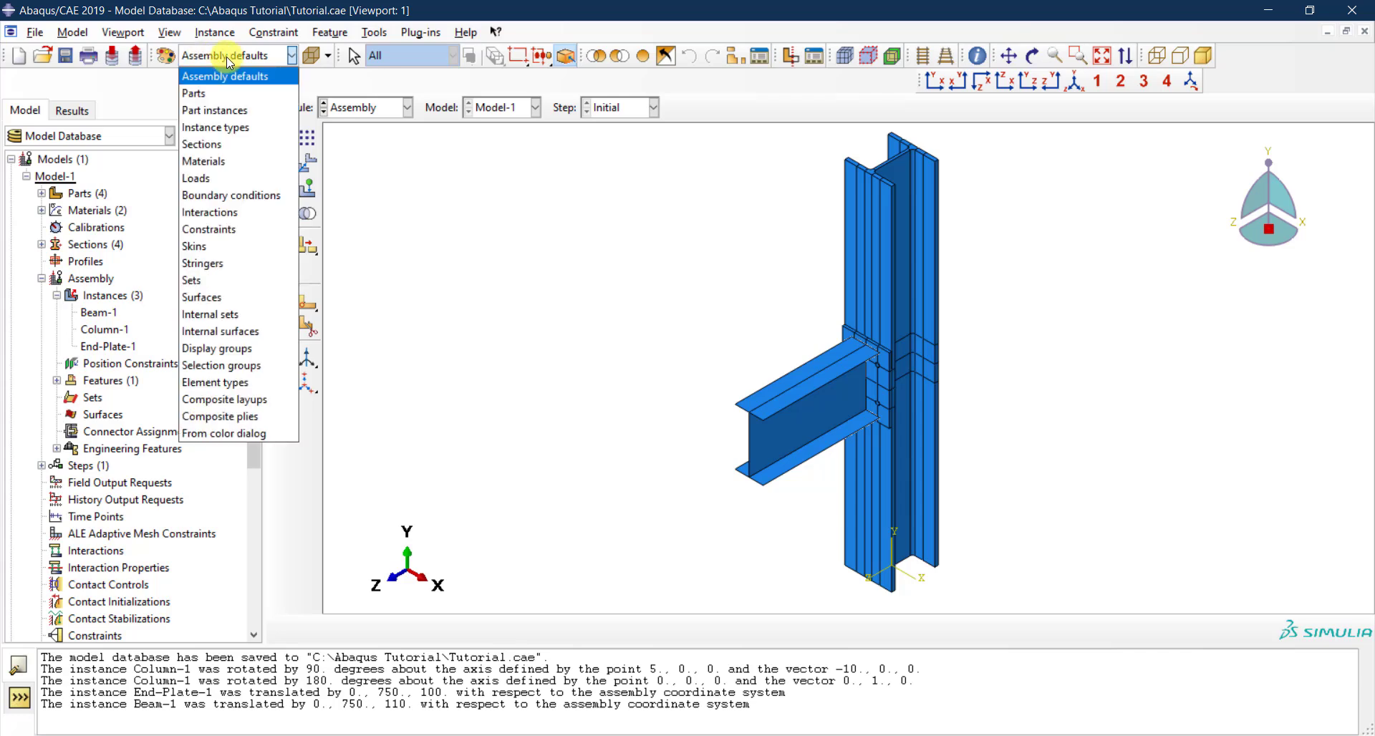
left_click(229, 93)
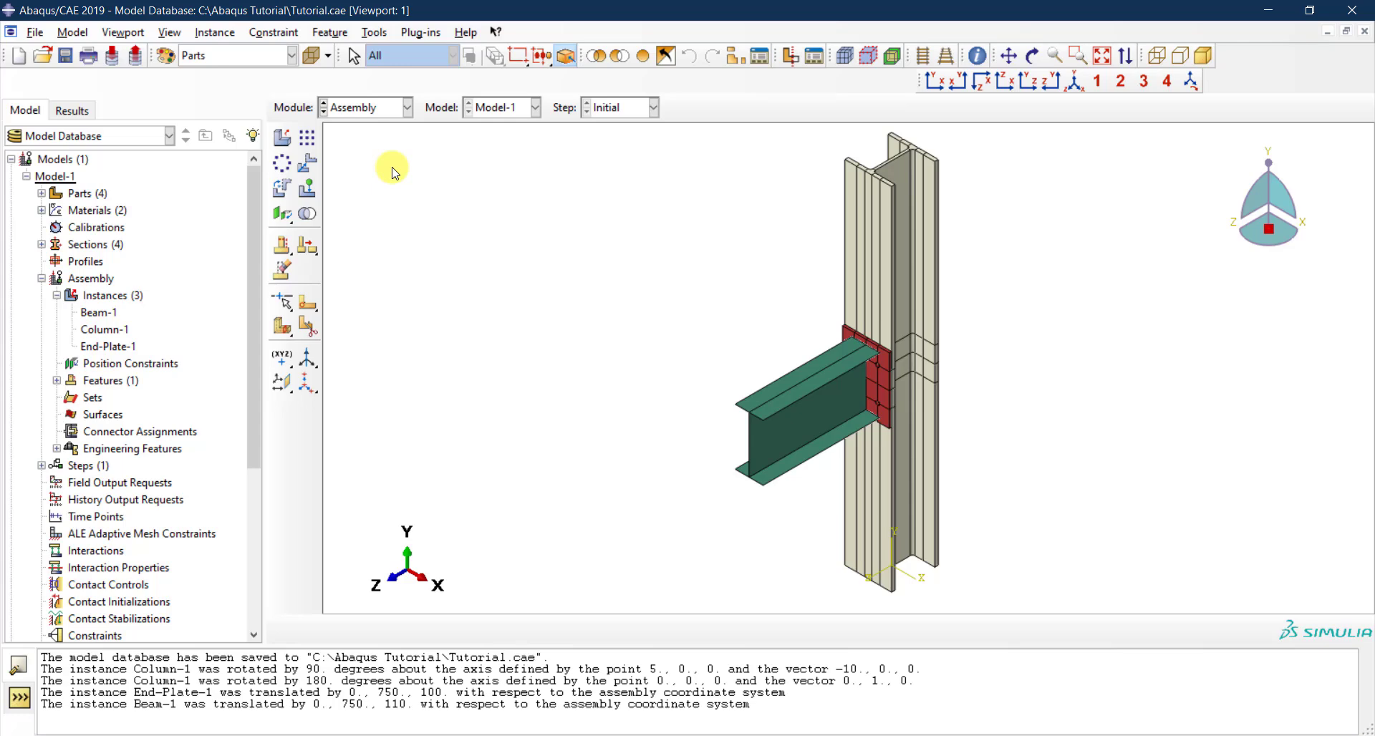
left_click(167, 60)
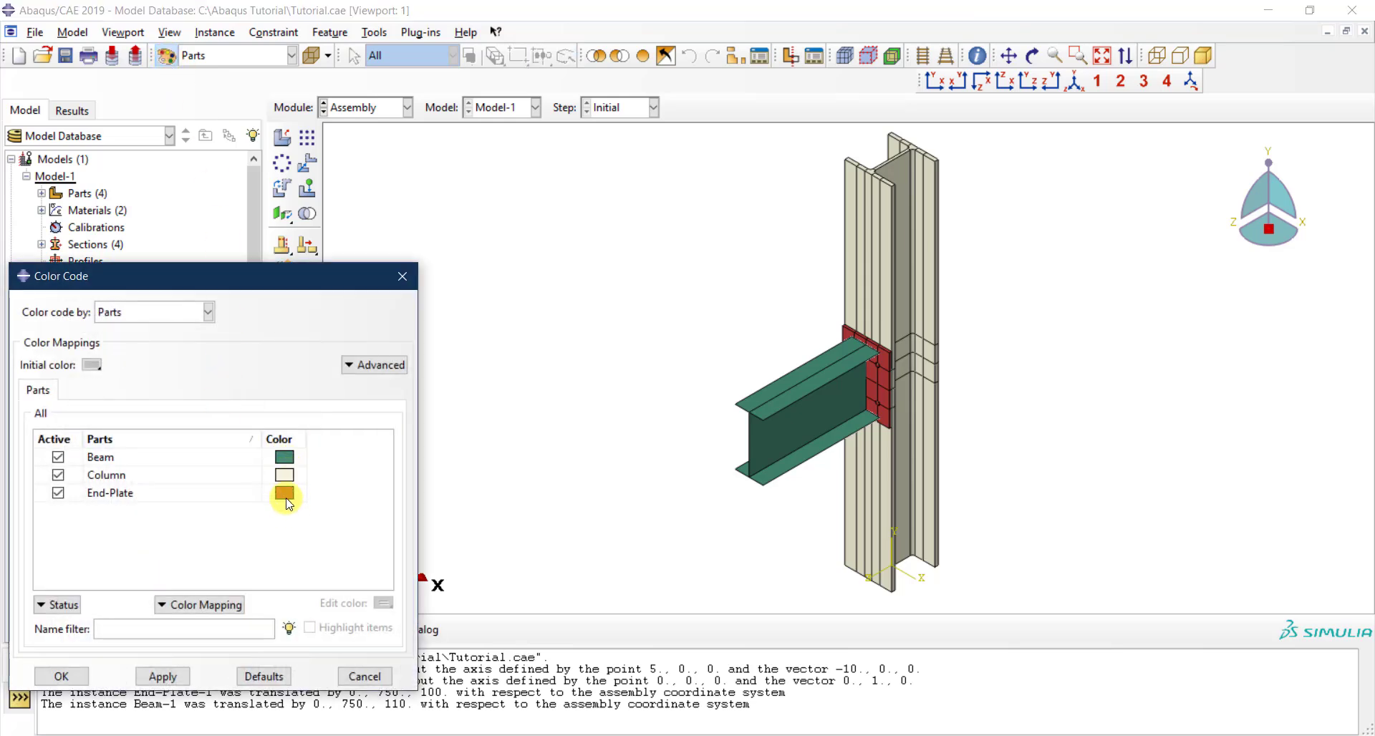
left_click(403, 273)
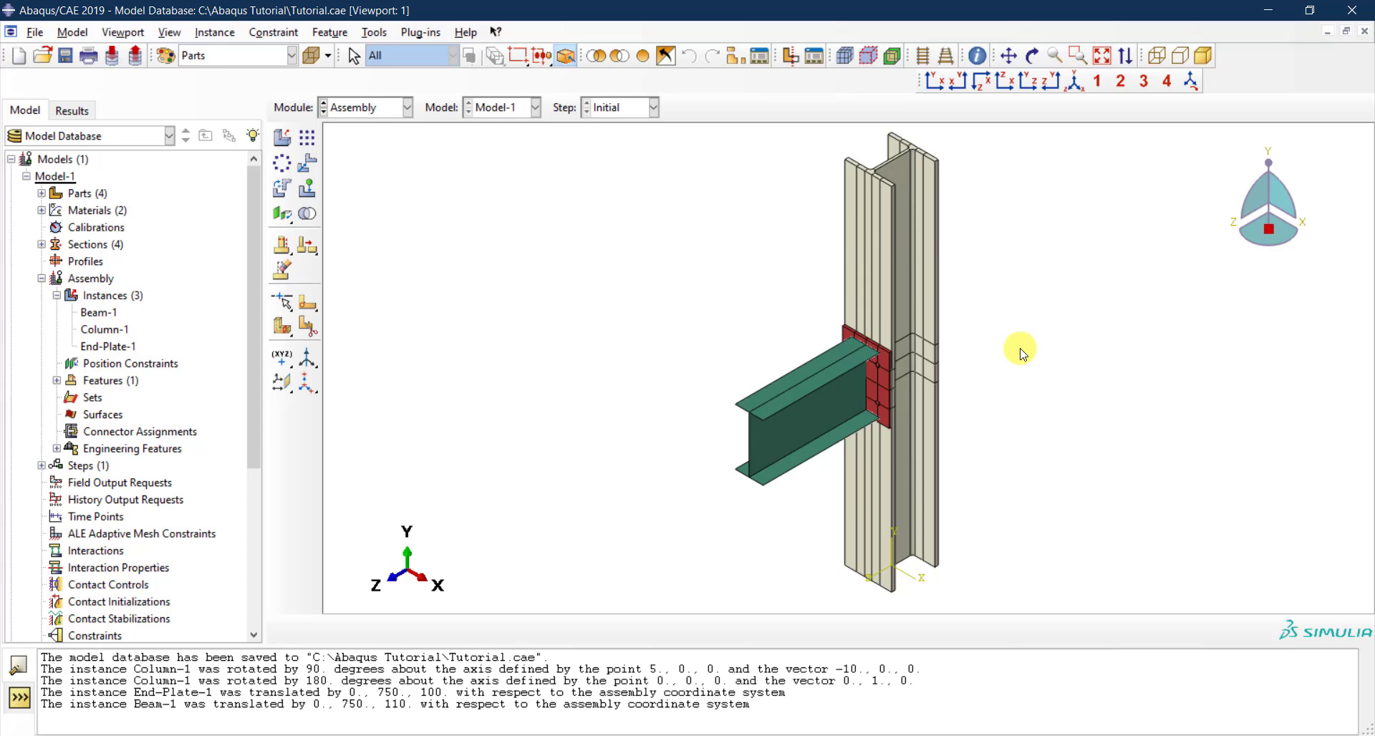
Create a dependent instance of the Bolt part in the assembly.
left_click(280, 145)
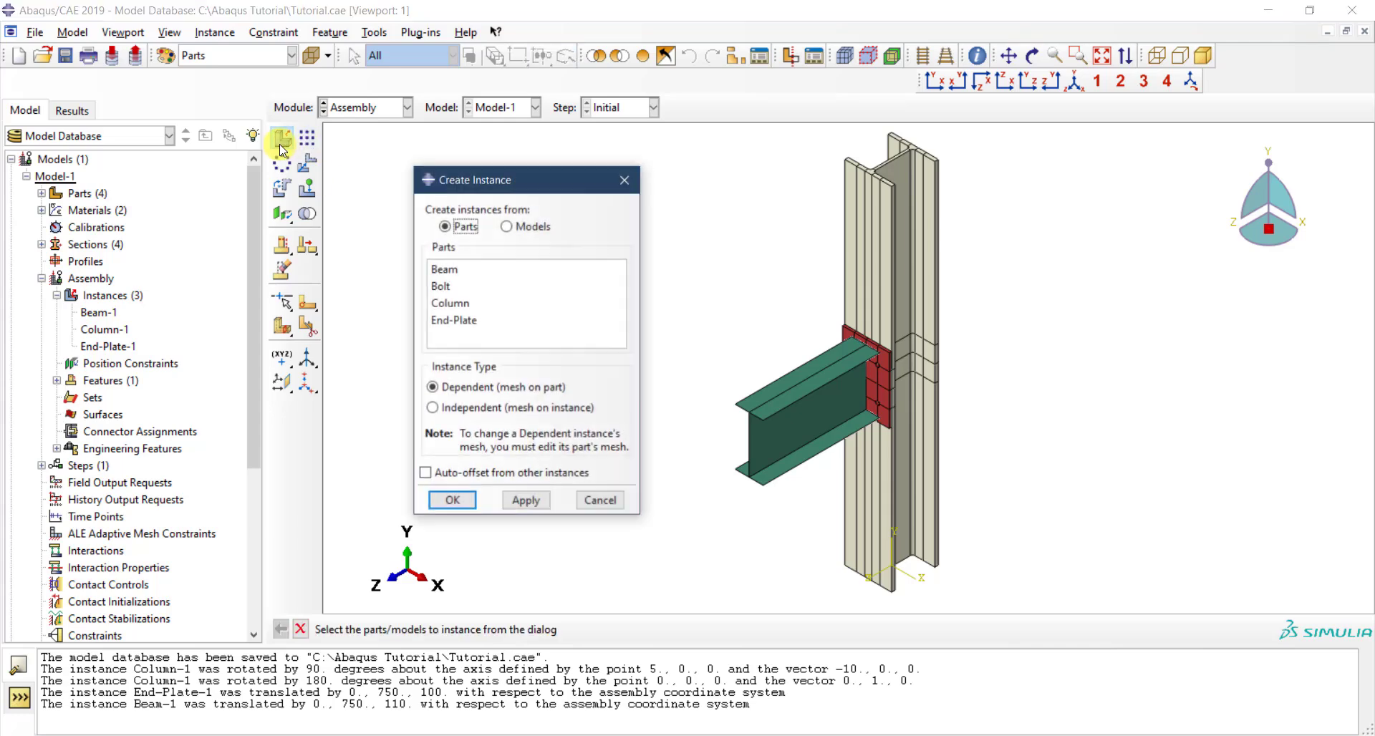
left_click(448, 288)
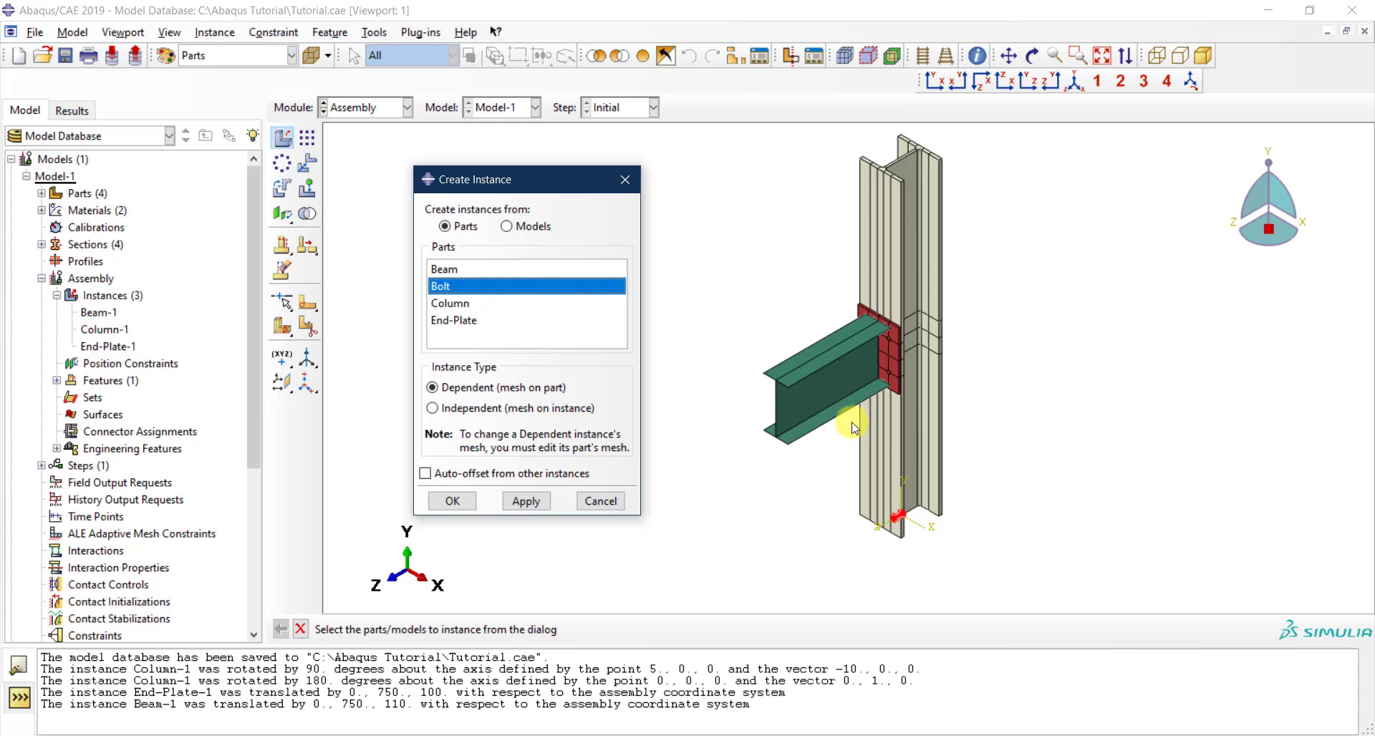
left_click(464, 503)
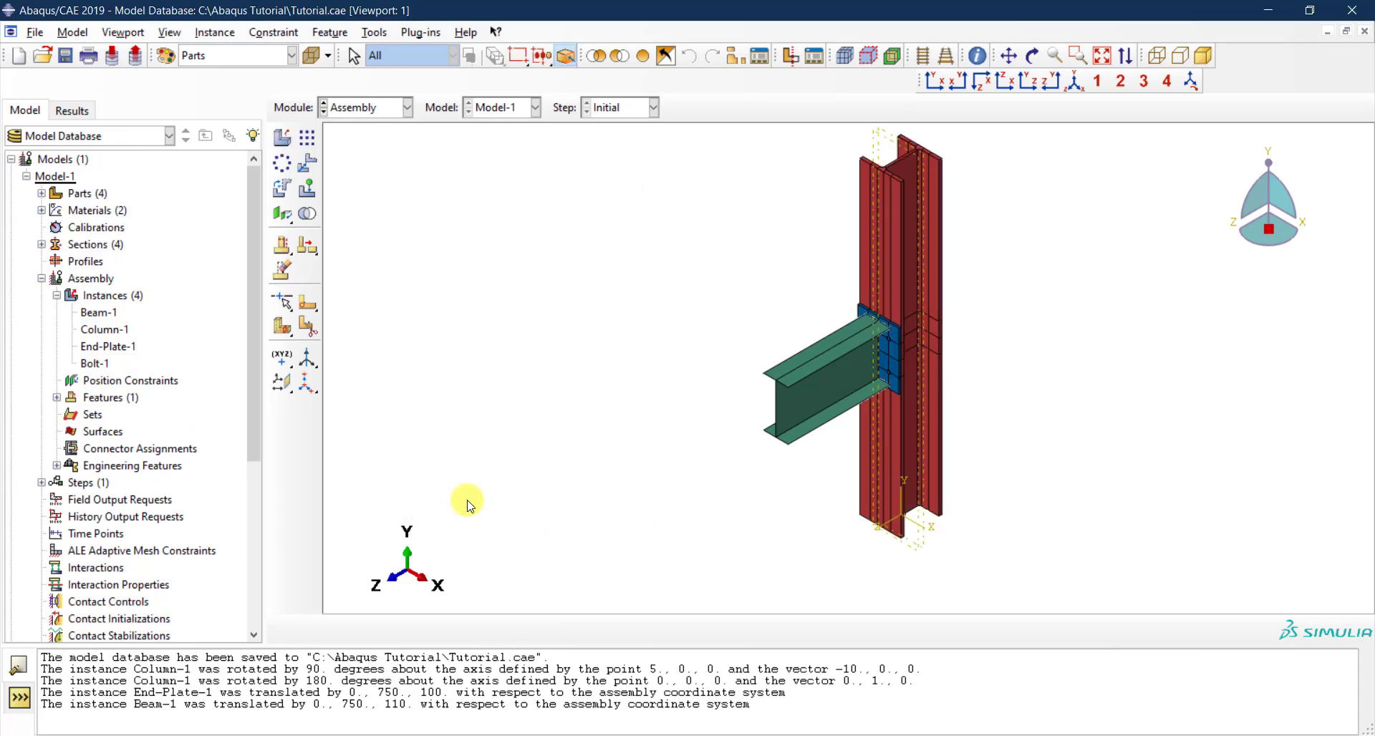
scroll(929, 530, "up", 1)
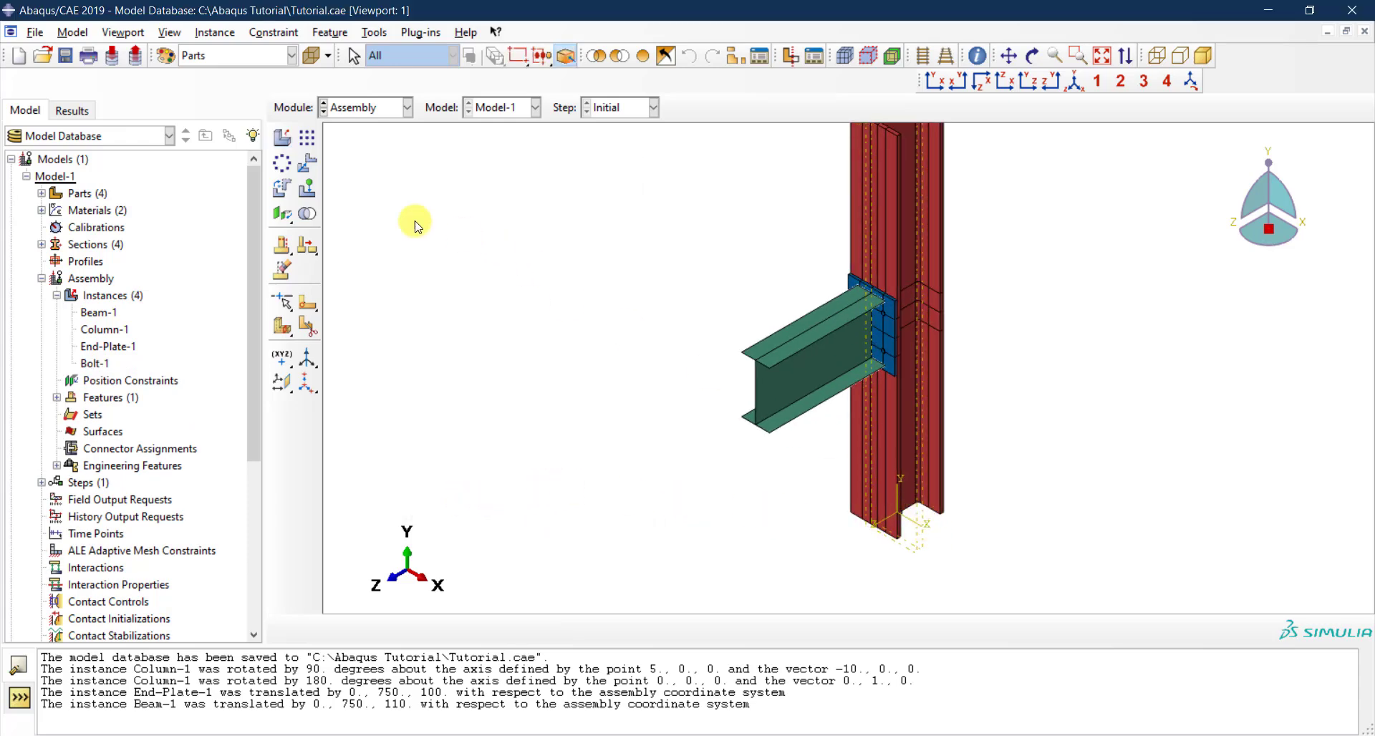
left_click(310, 164)
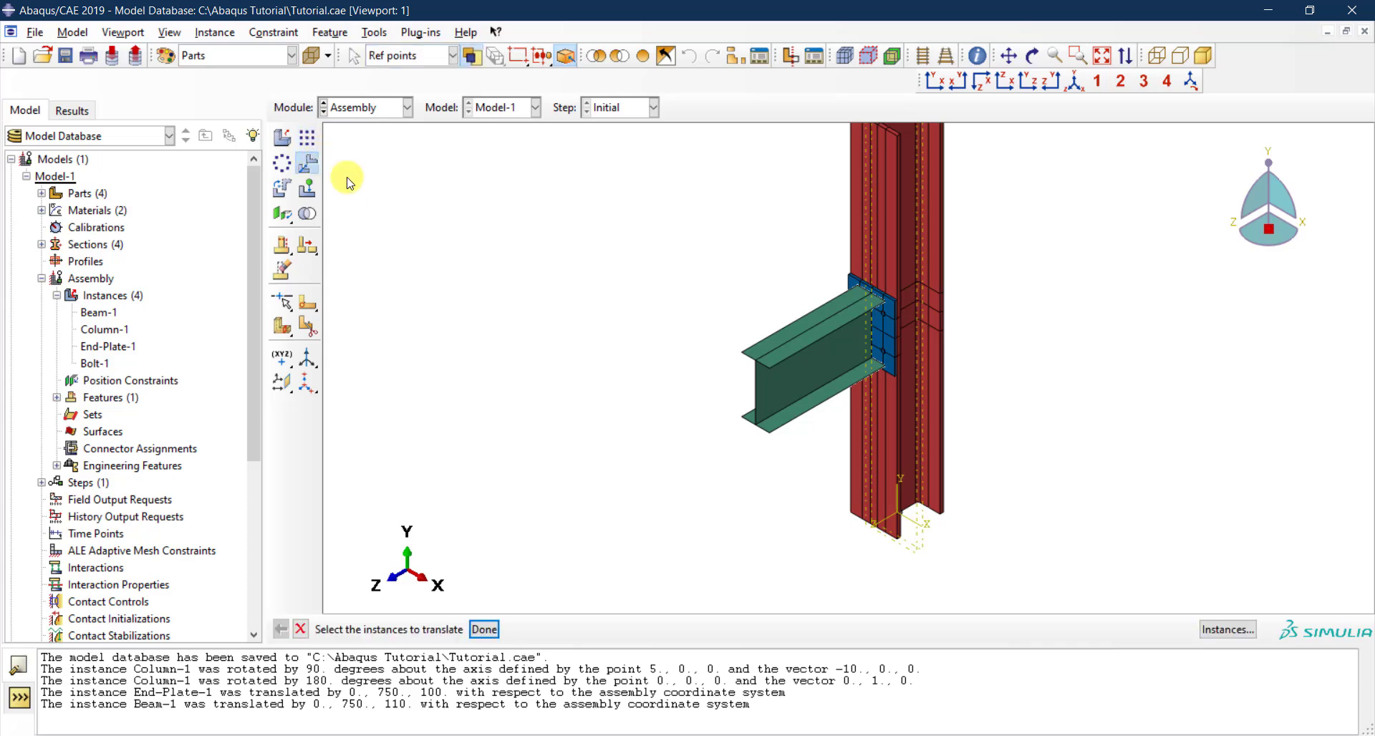
scroll(892, 539, "up", 1)
scroll(892, 539, "up", 1)
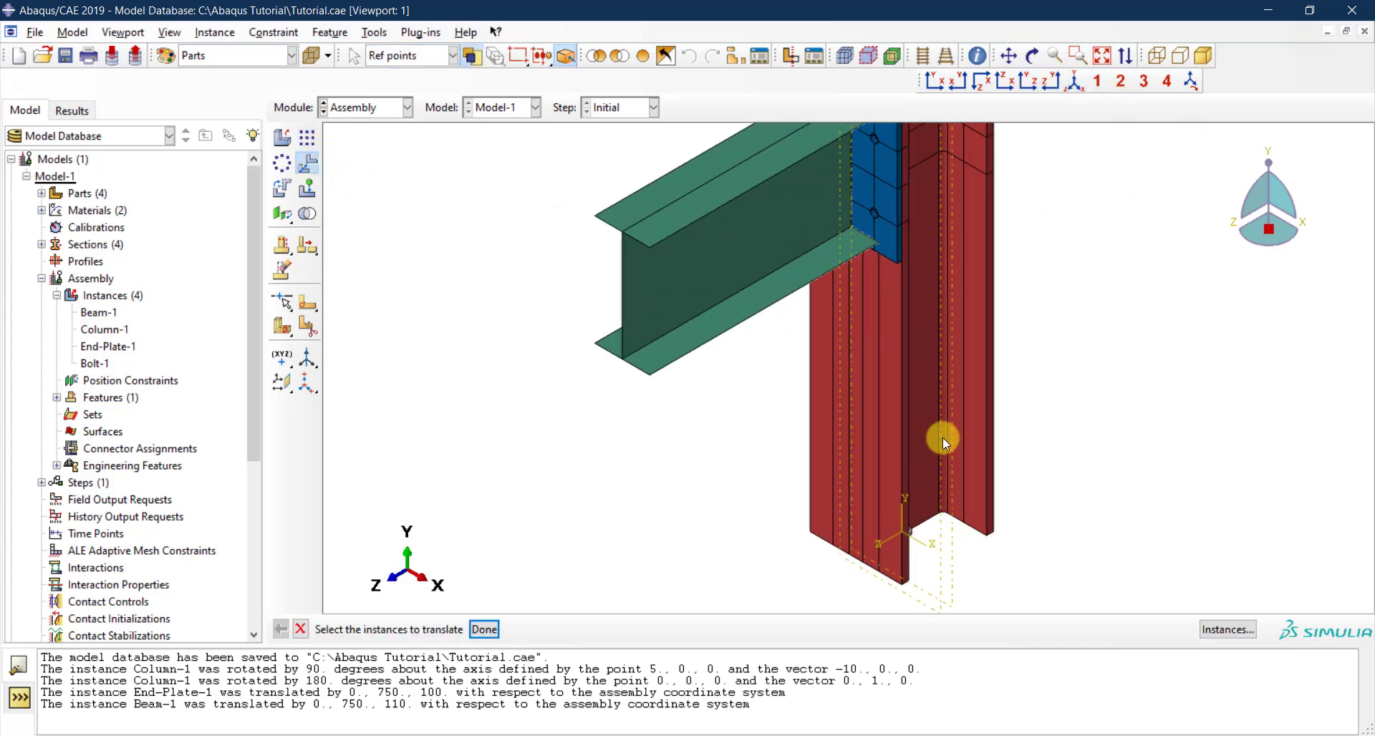
left_click(1032, 55)
left_click_drag(992, 478, 973, 531)
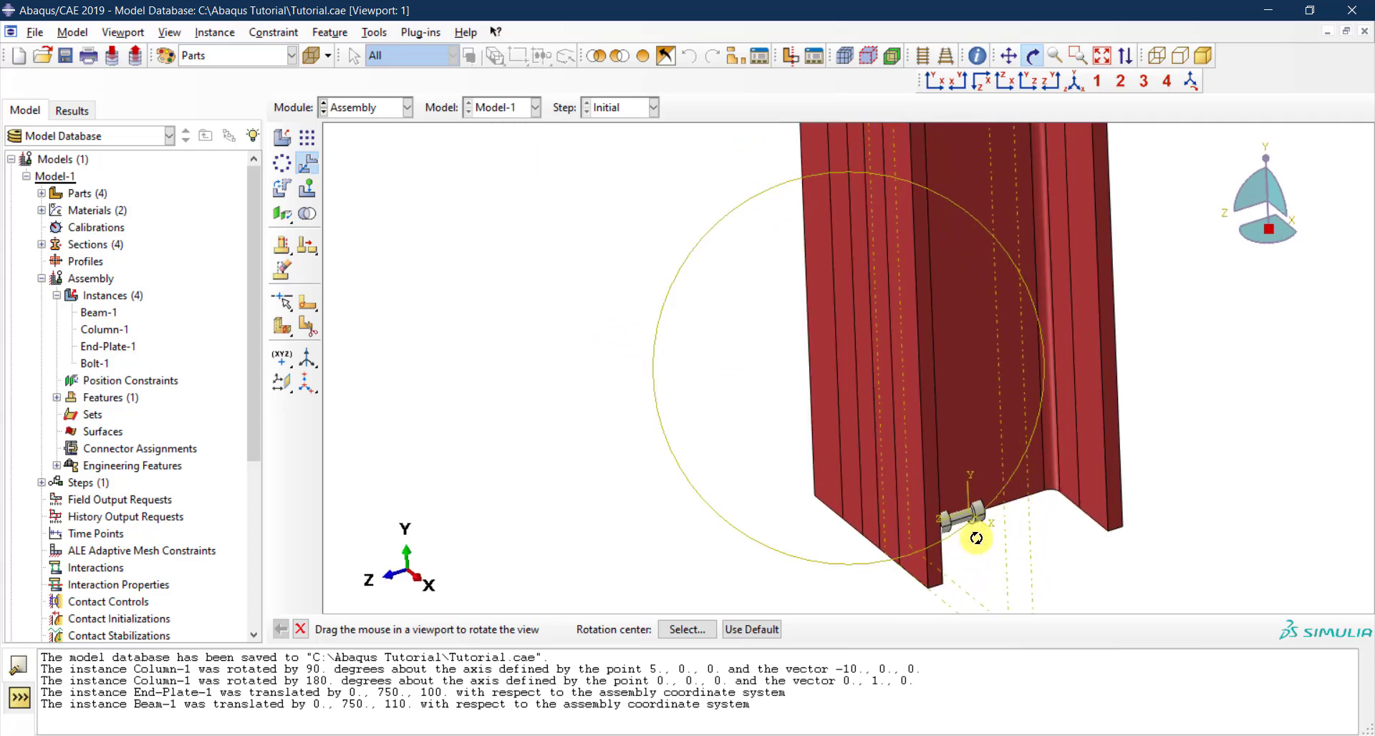
key("Escape")
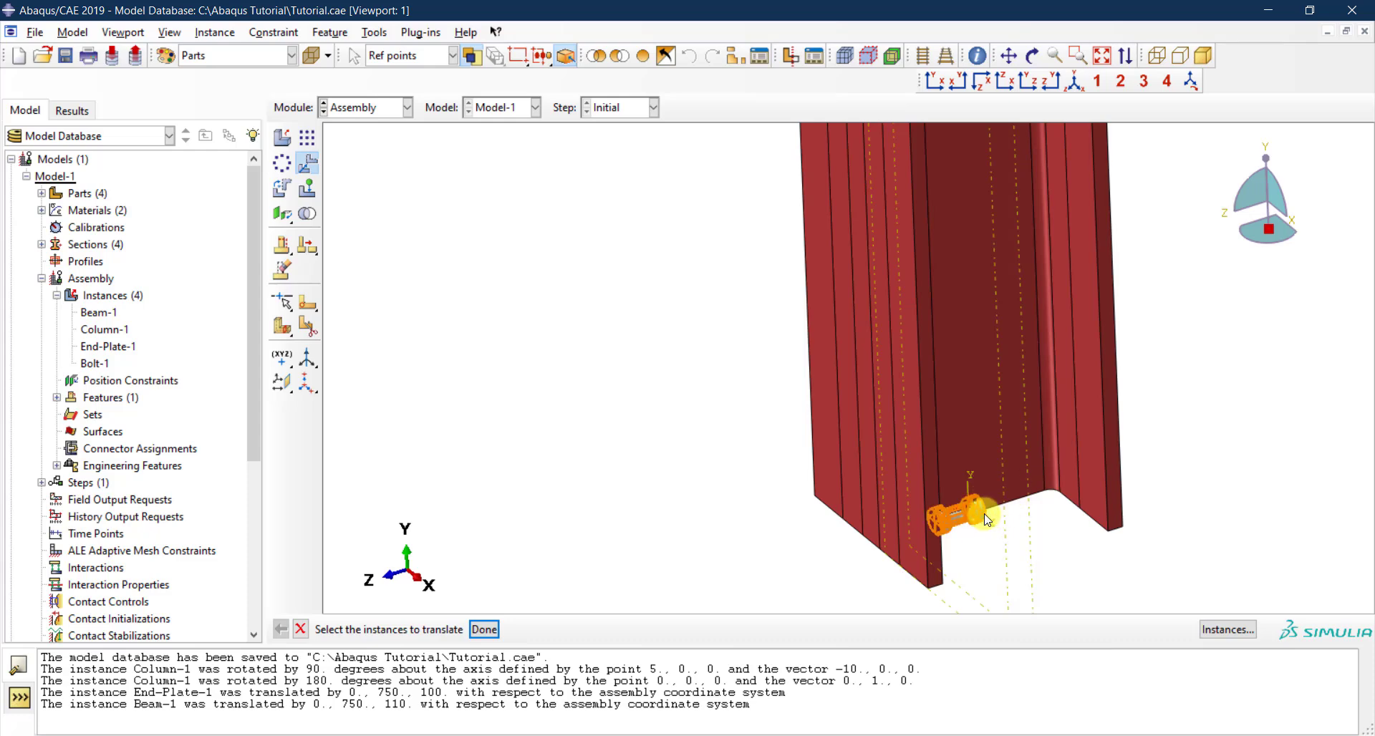
left_click(941, 331)
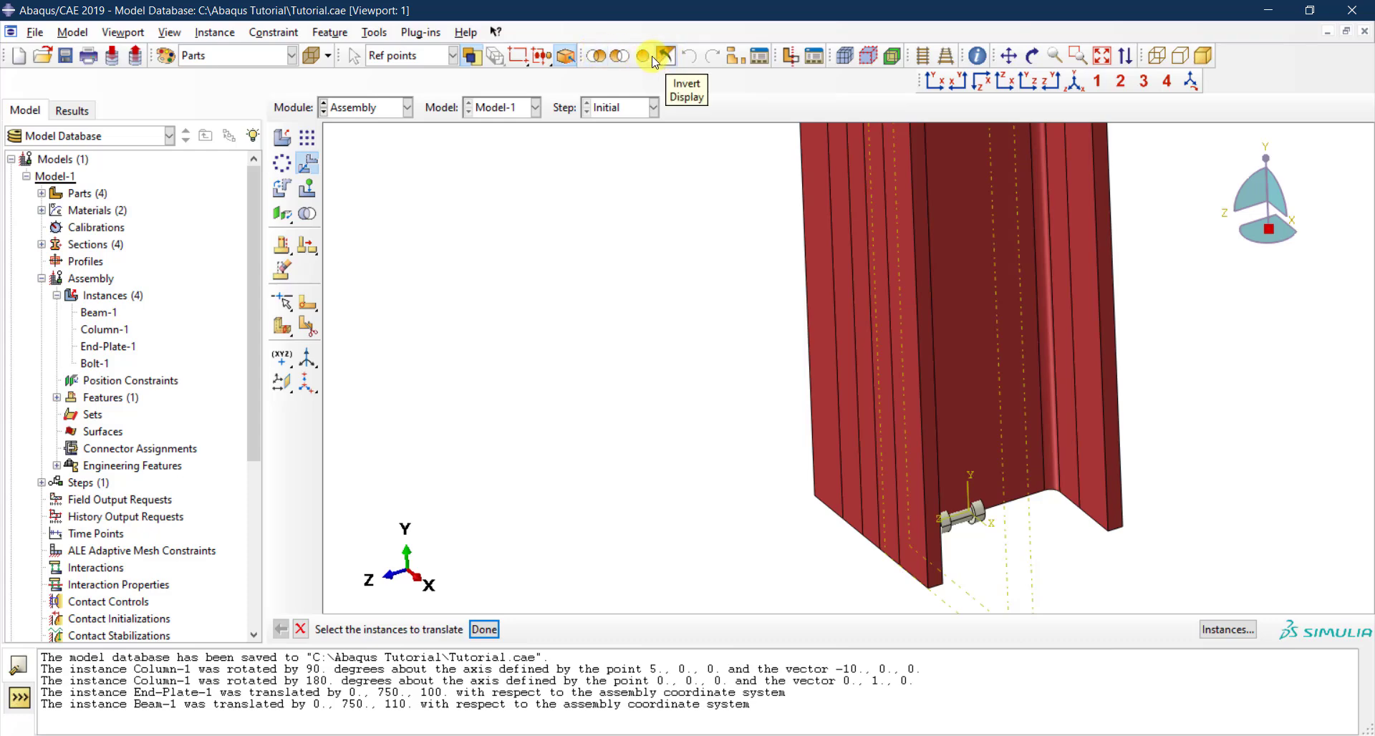
Hide the Column instance by removing Column-1 from the displayed part instances with a display group operation.
left_click(742, 59)
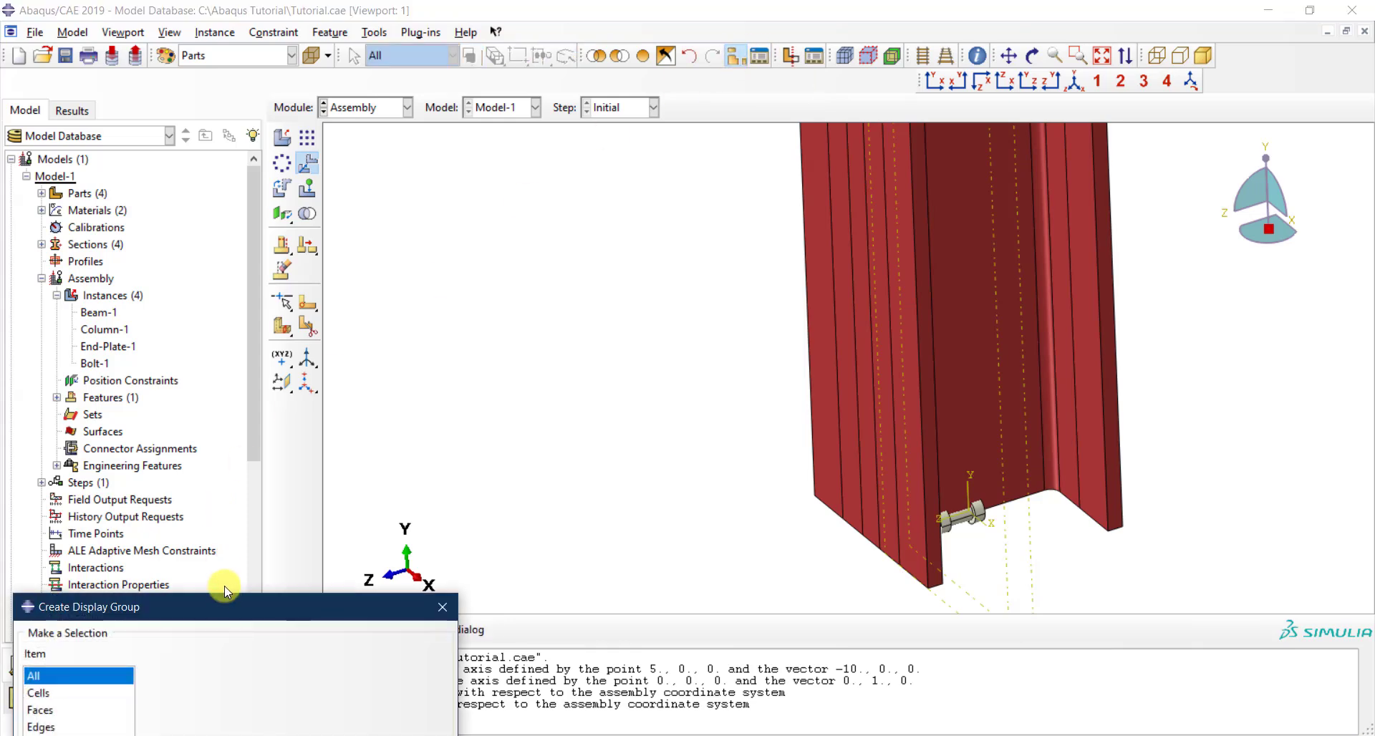
left_click_drag(222, 602, 267, 117)
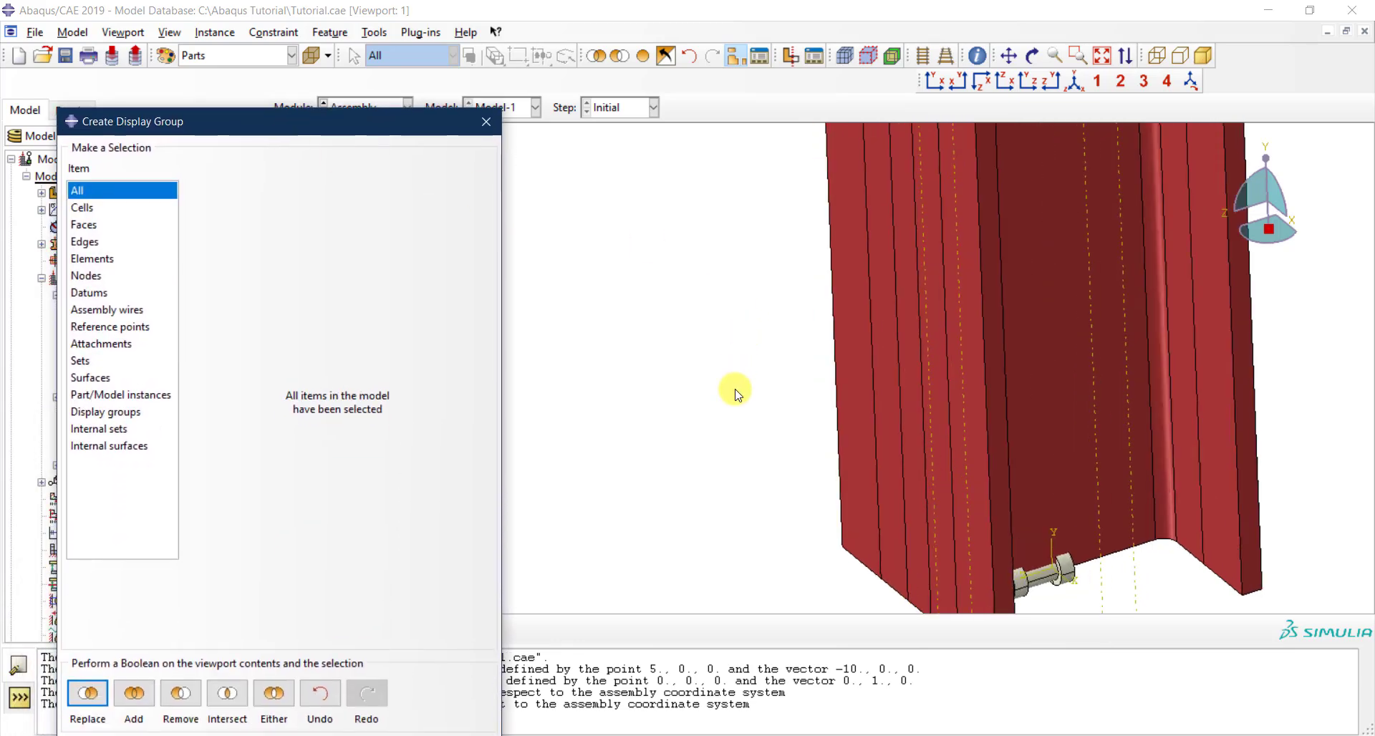
scroll(749, 428, "up", 5)
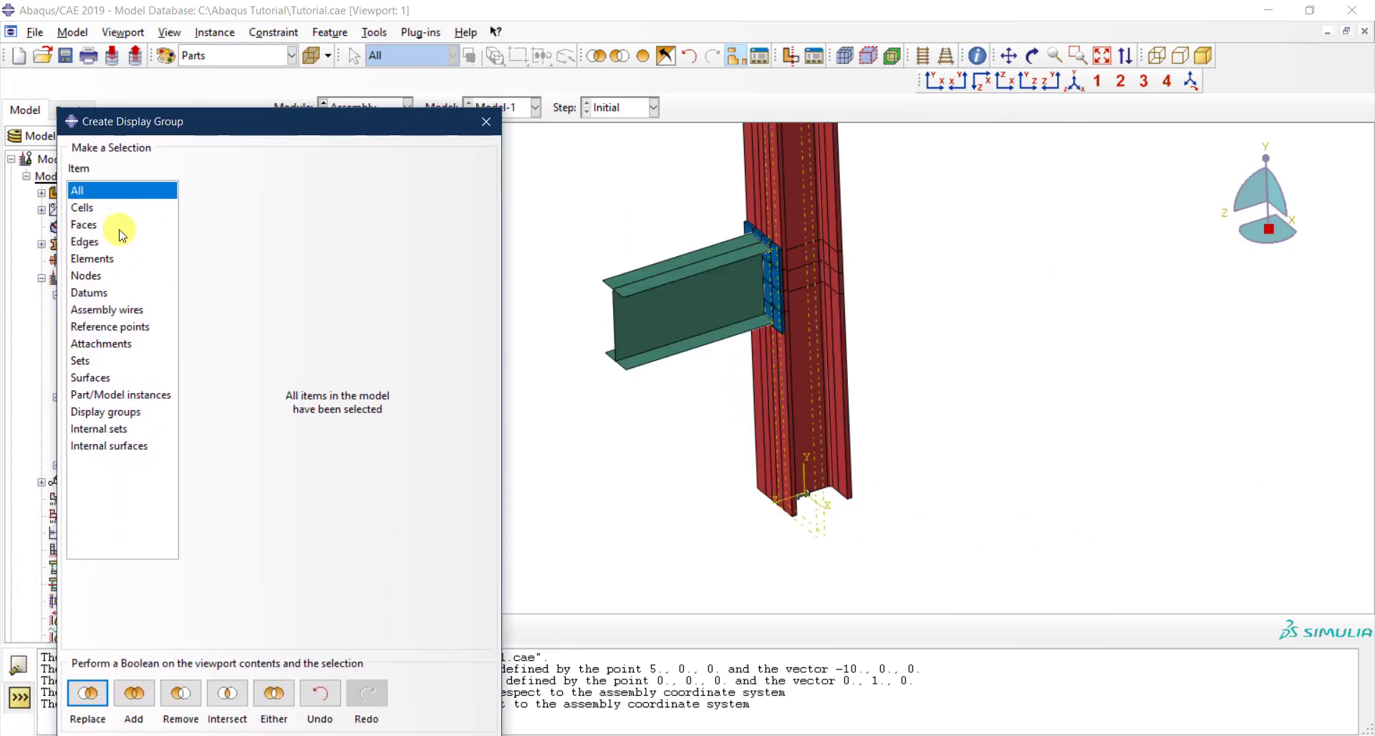
left_click(126, 393)
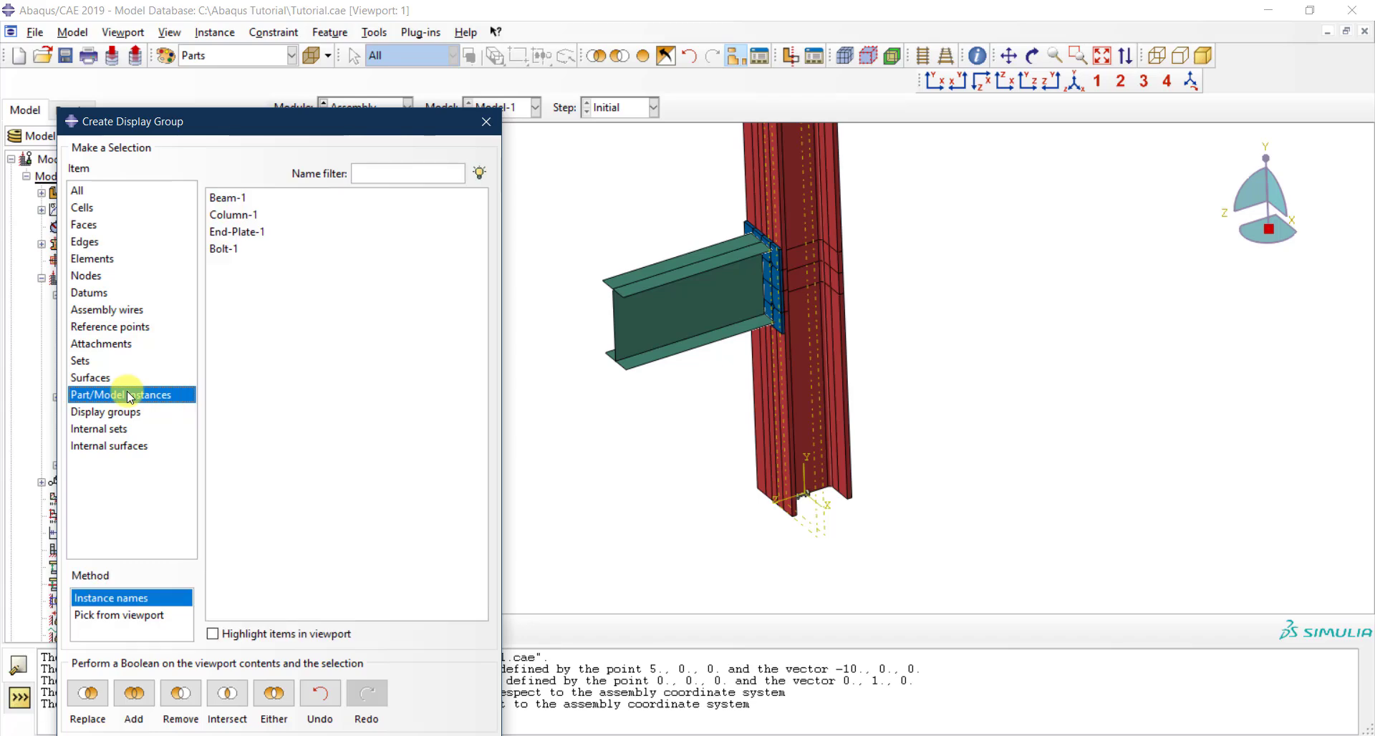
left_click_drag(231, 121, 242, 68)
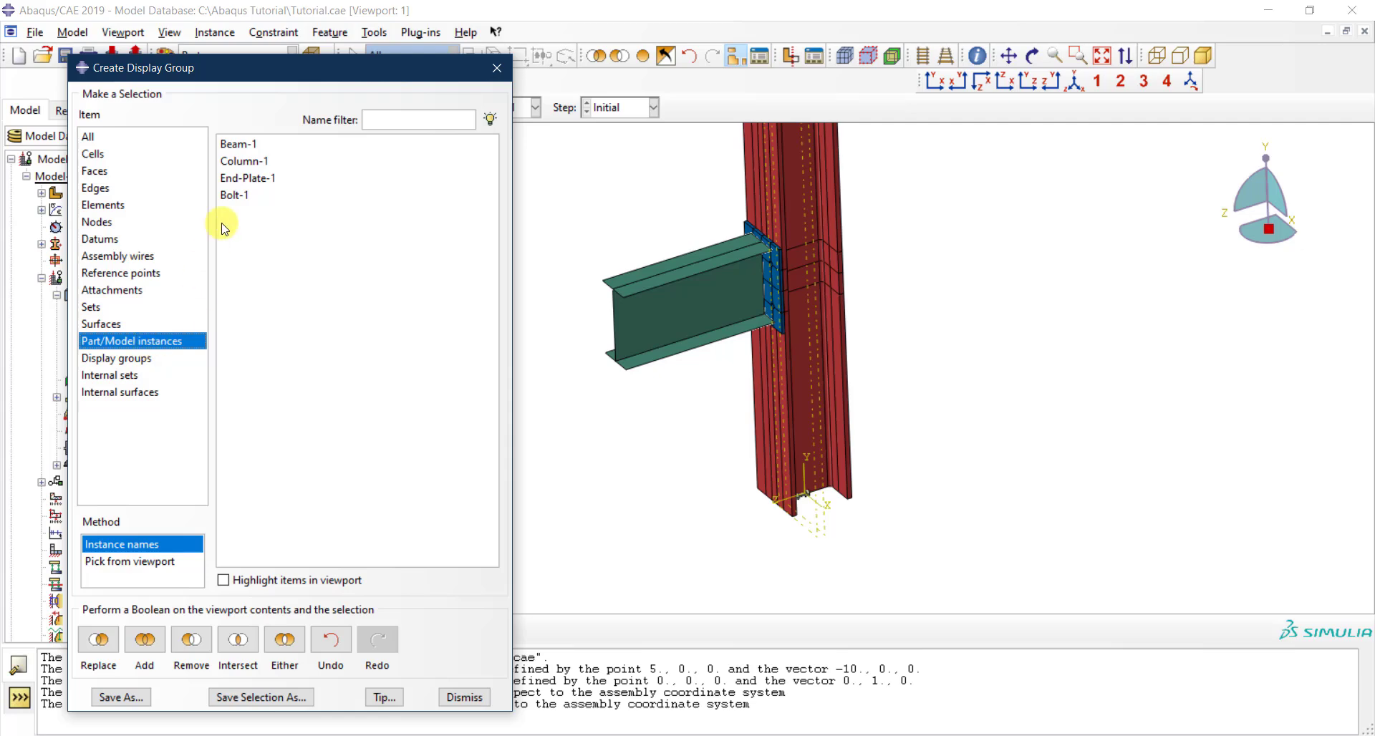
left_click(256, 165)
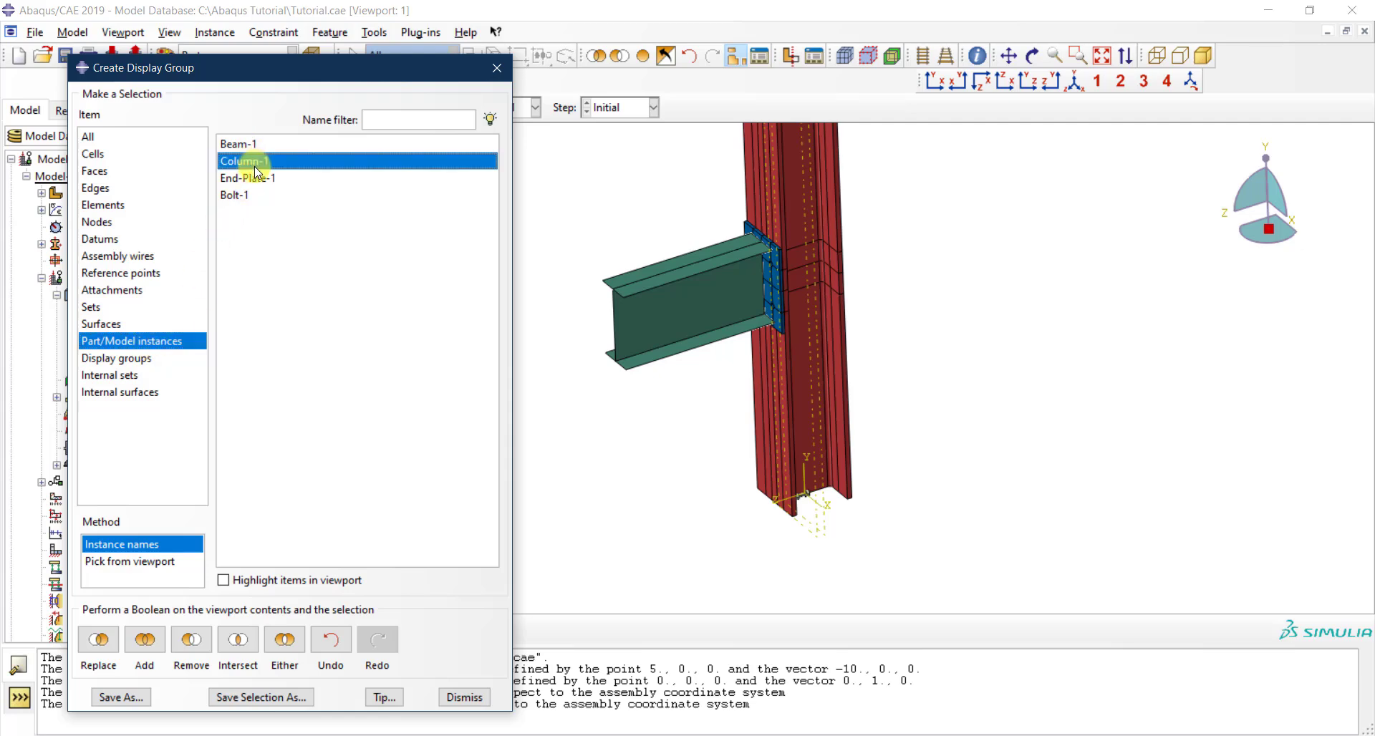
left_click(192, 643)
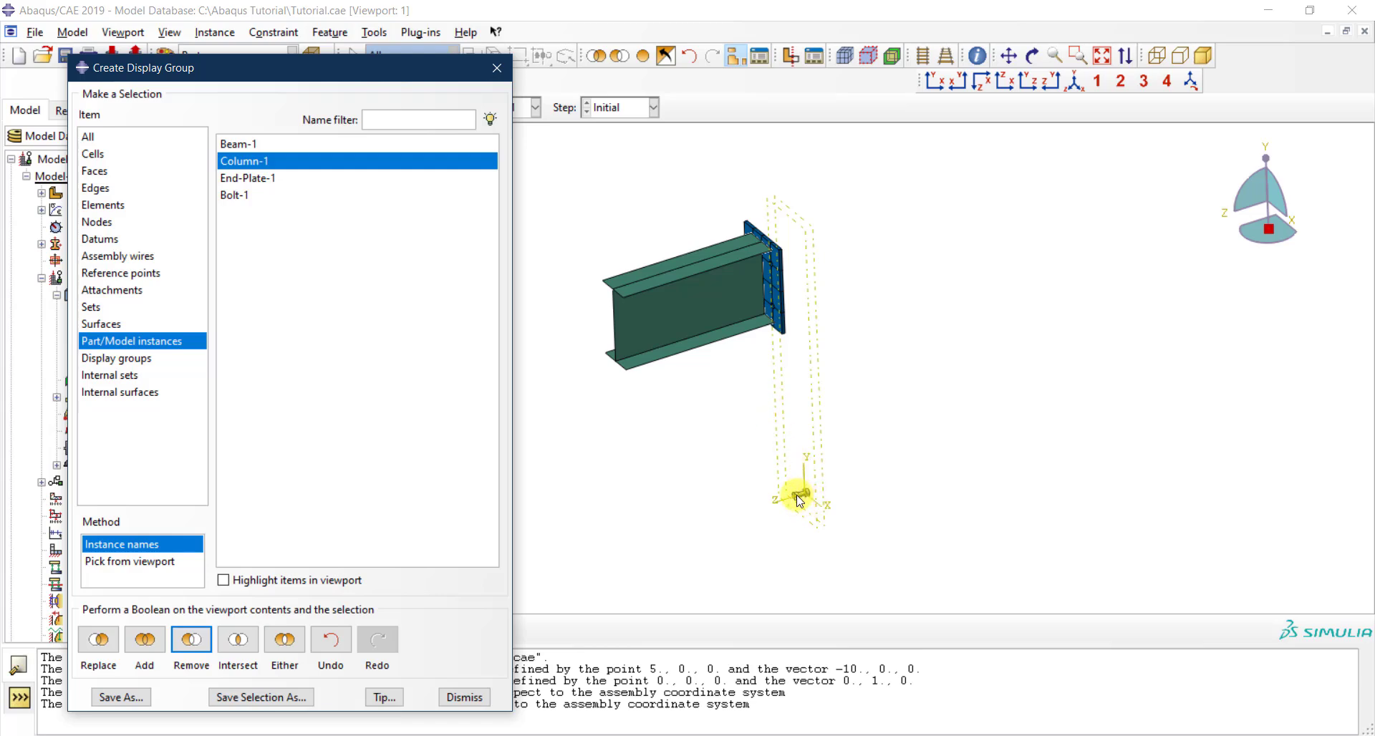
left_click(499, 65)
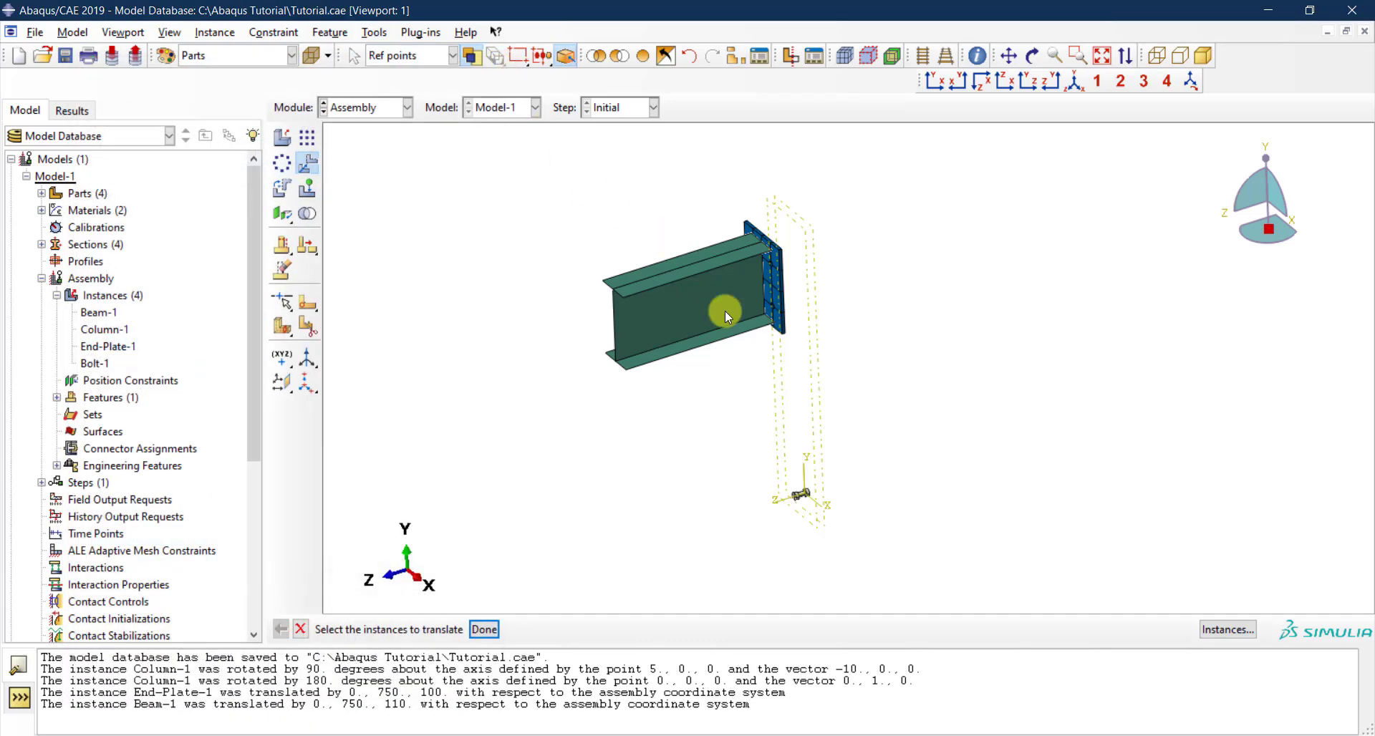
scroll(803, 494, "up", 4)
scroll(804, 499, "up", 3)
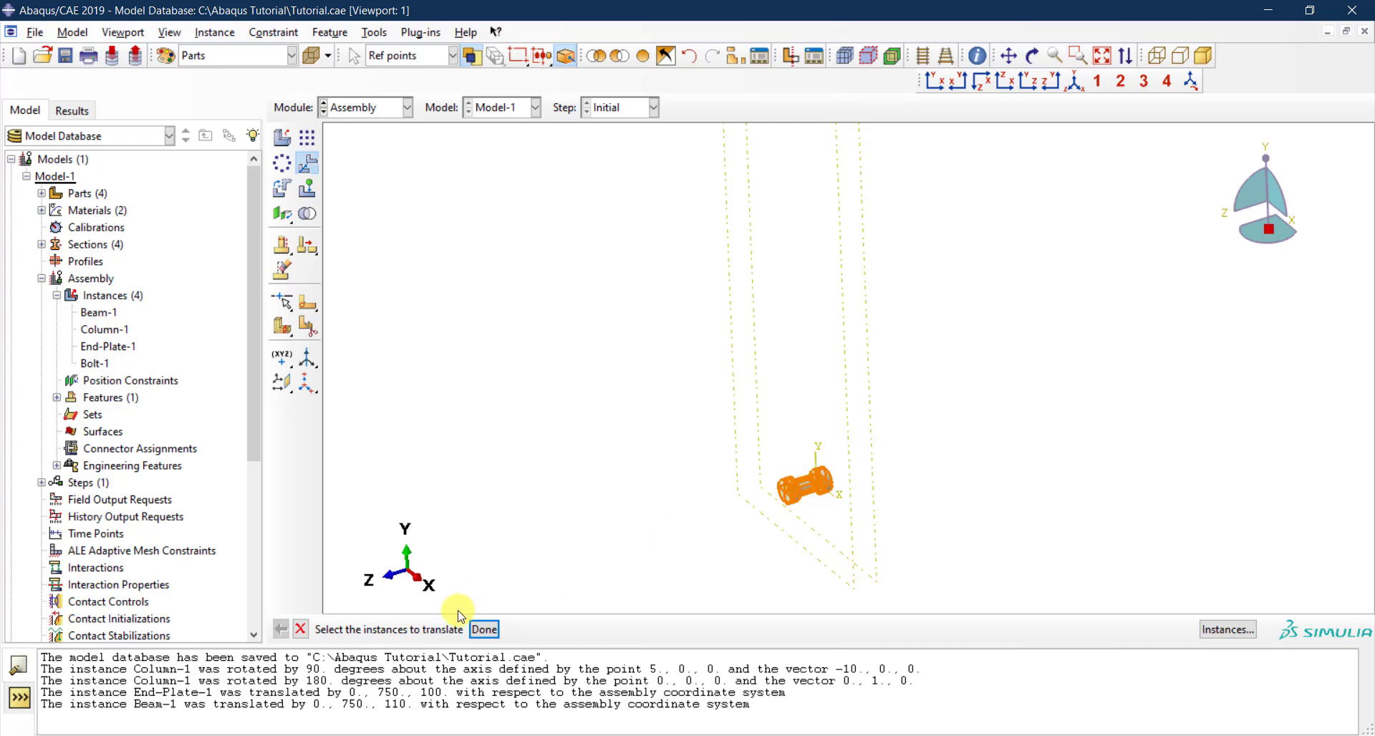
left_click(487, 630)
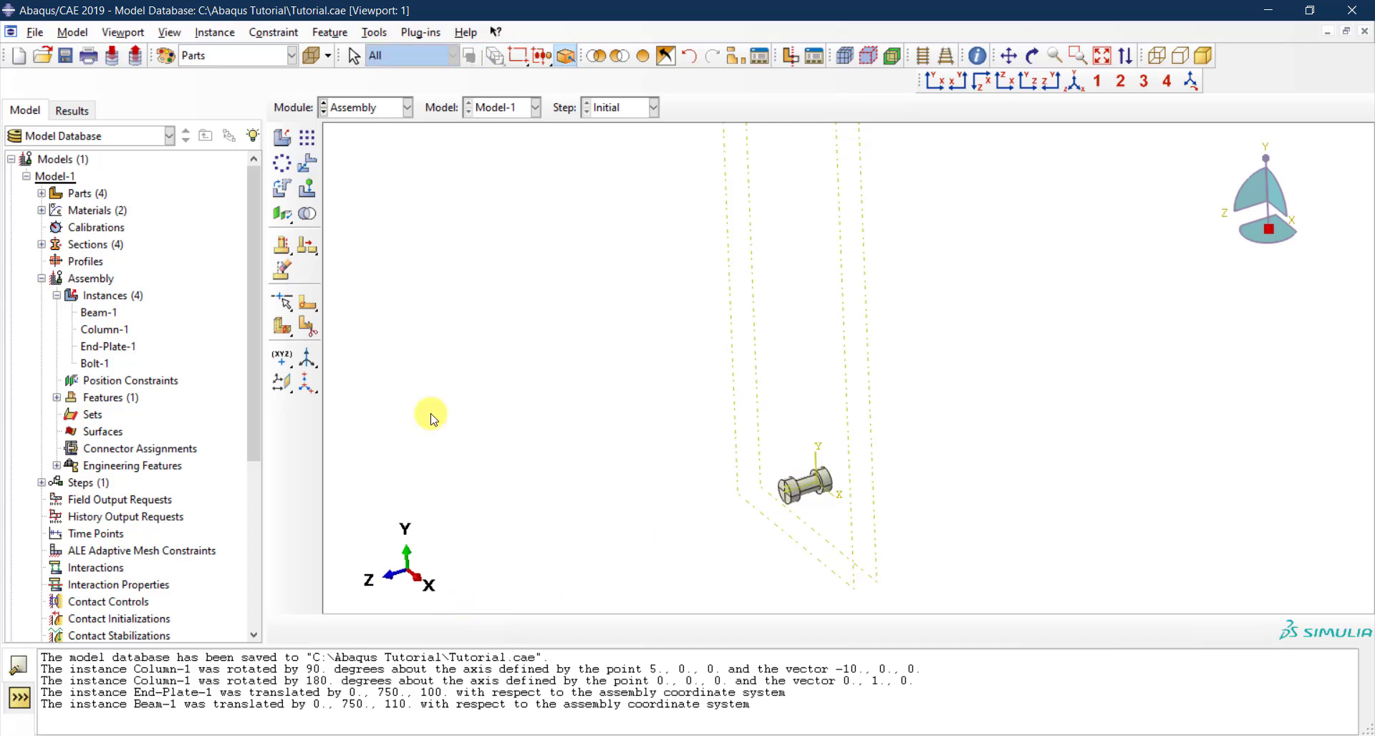
left_click(805, 485)
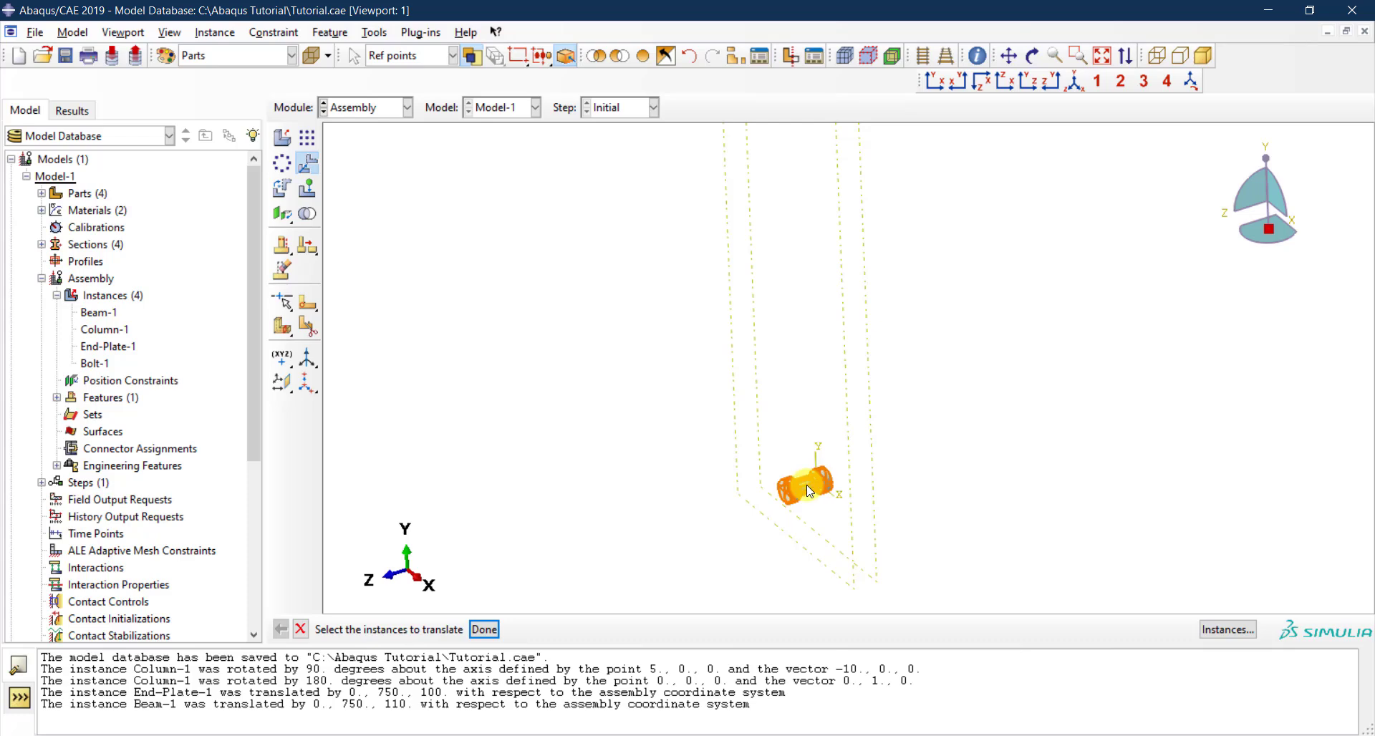
left_click(487, 633)
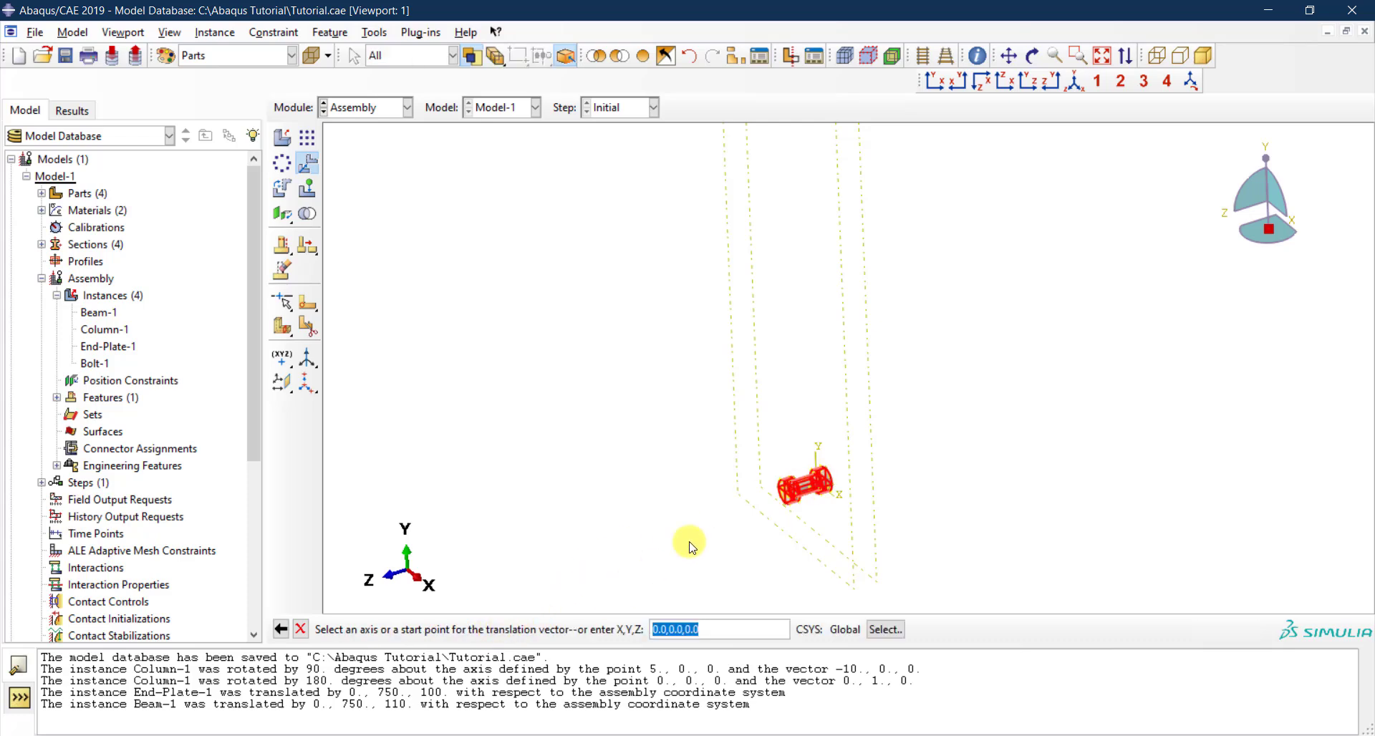
scroll(811, 466, "up", 3)
scroll(811, 464, "up", 5)
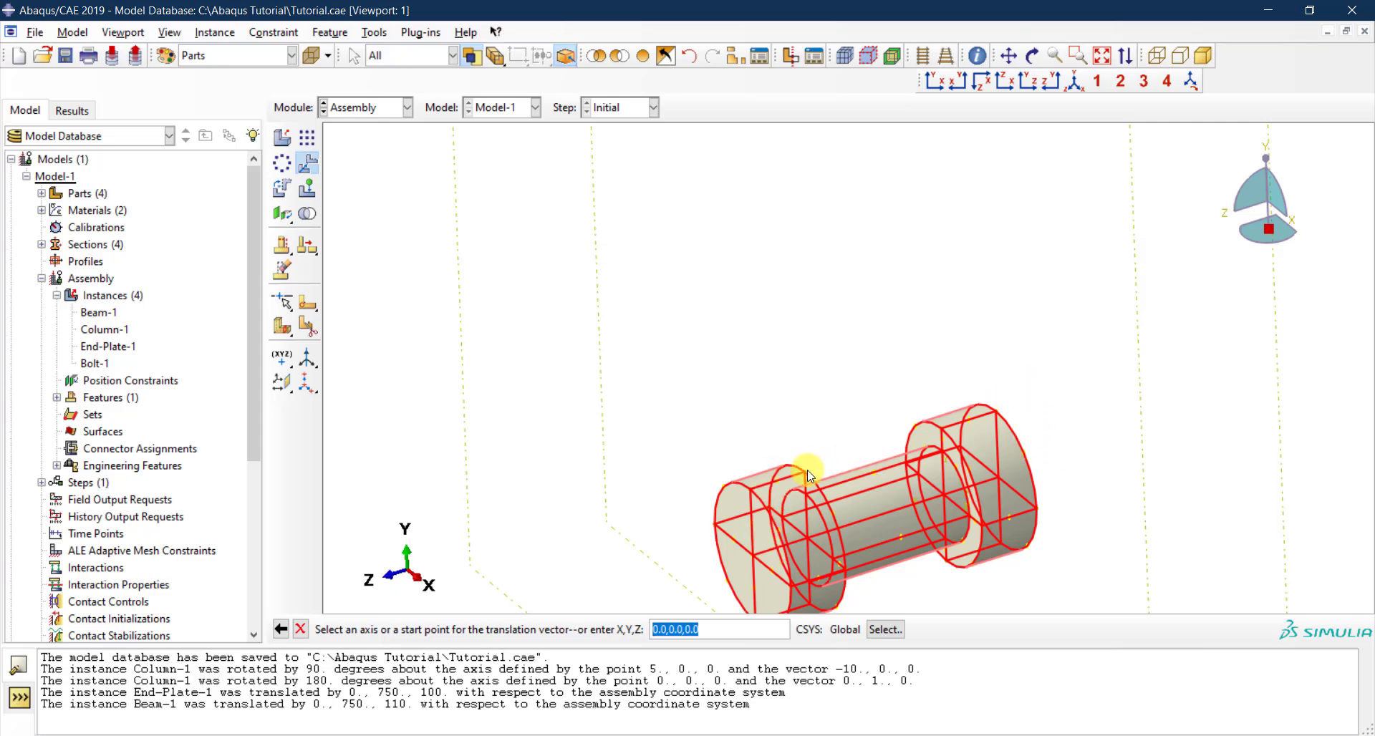
left_click(807, 470)
scroll(890, 433, "down", 2)
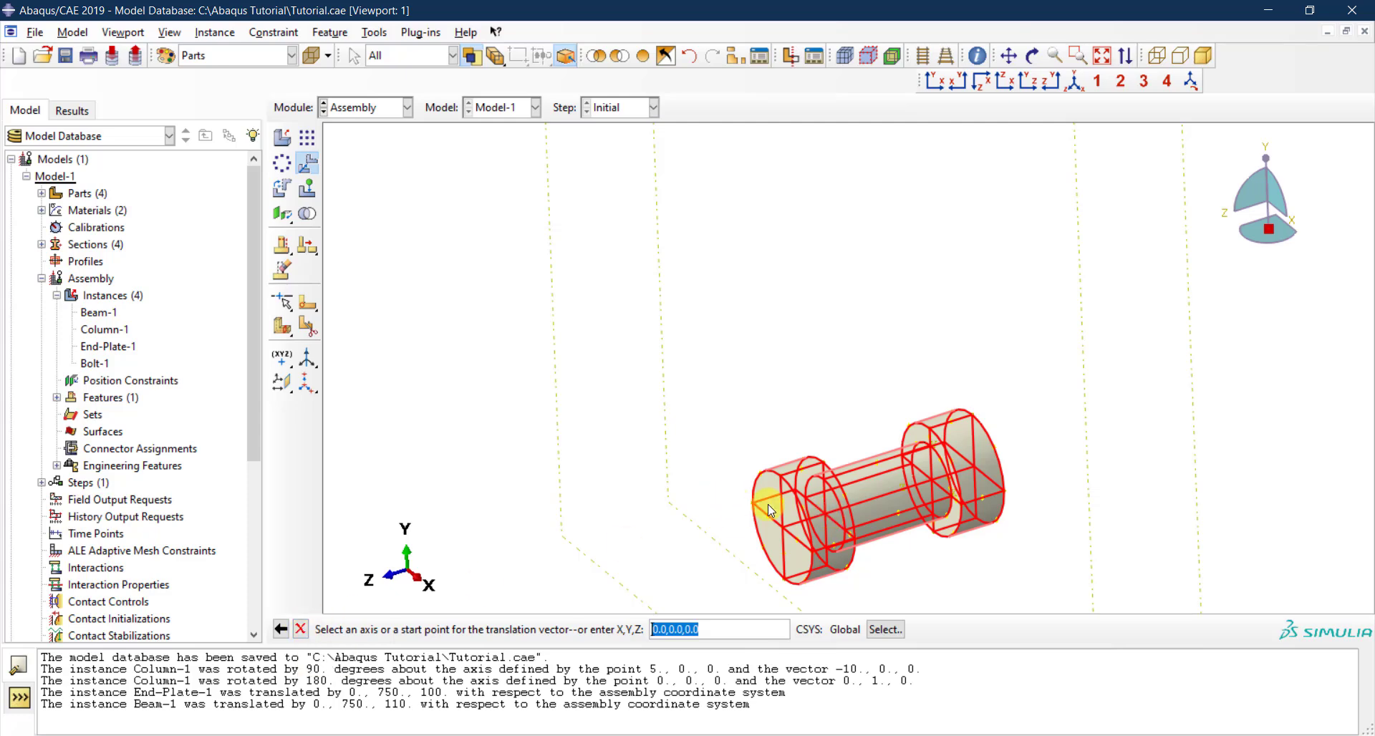
left_click(300, 629)
Create a coaxial constraint aligning the Bolt's shank with the upper hole of the End-Plate beside the beam web, keeping the arrow direction.
left_click(283, 214)
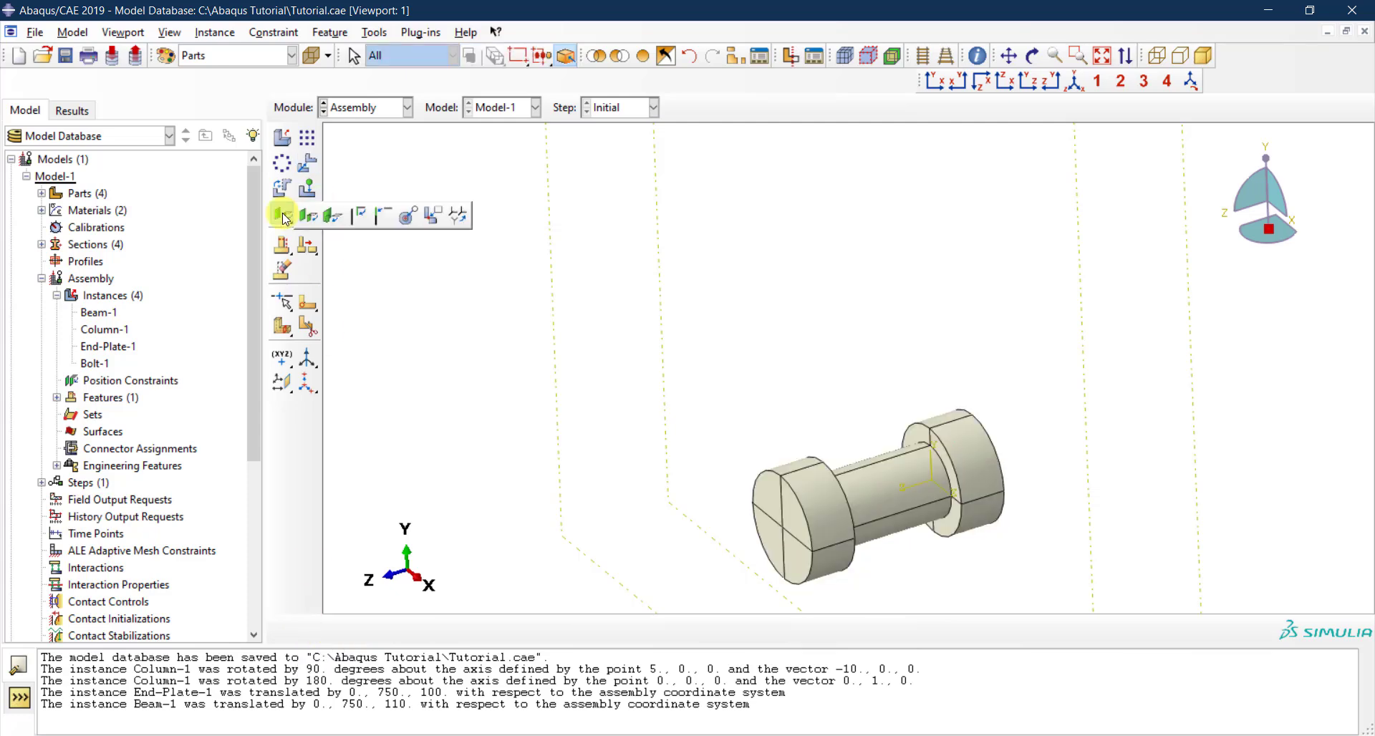
left_click_drag(283, 219, 407, 222)
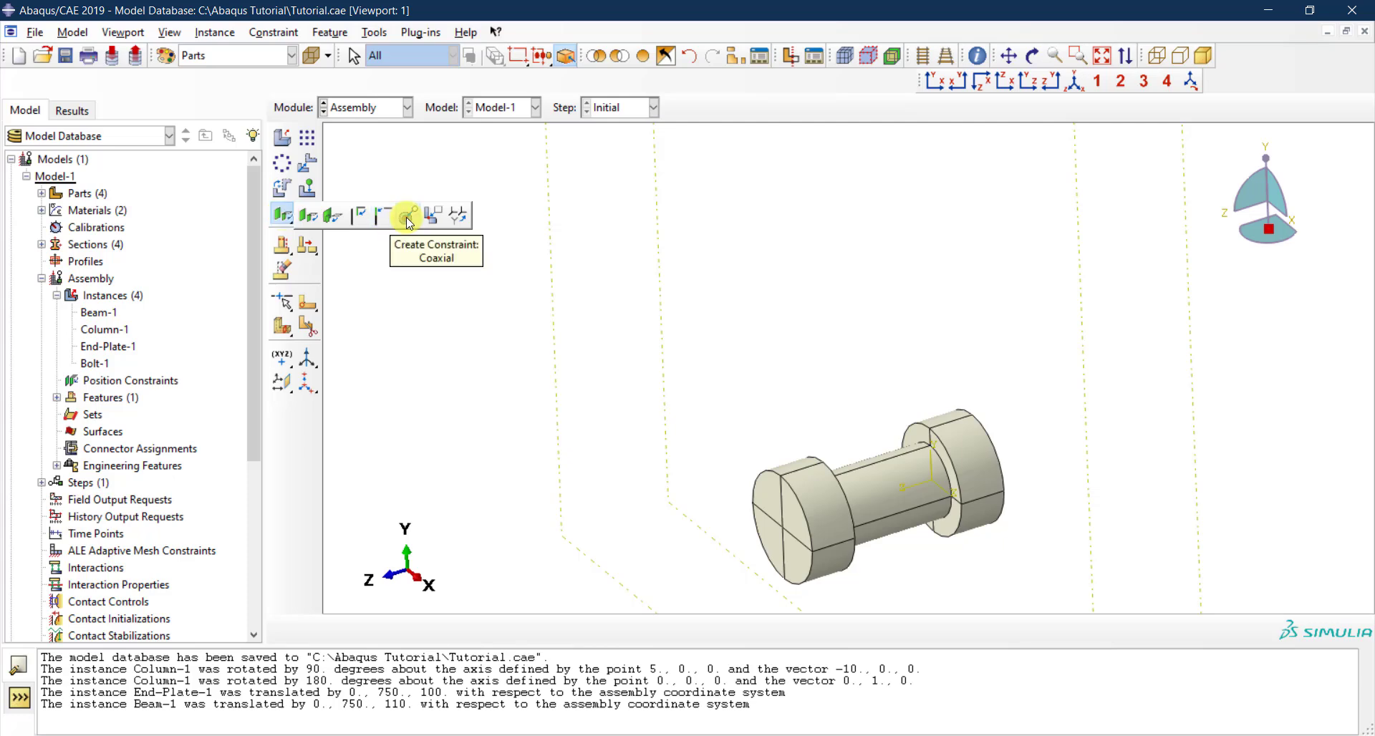
left_click(406, 217)
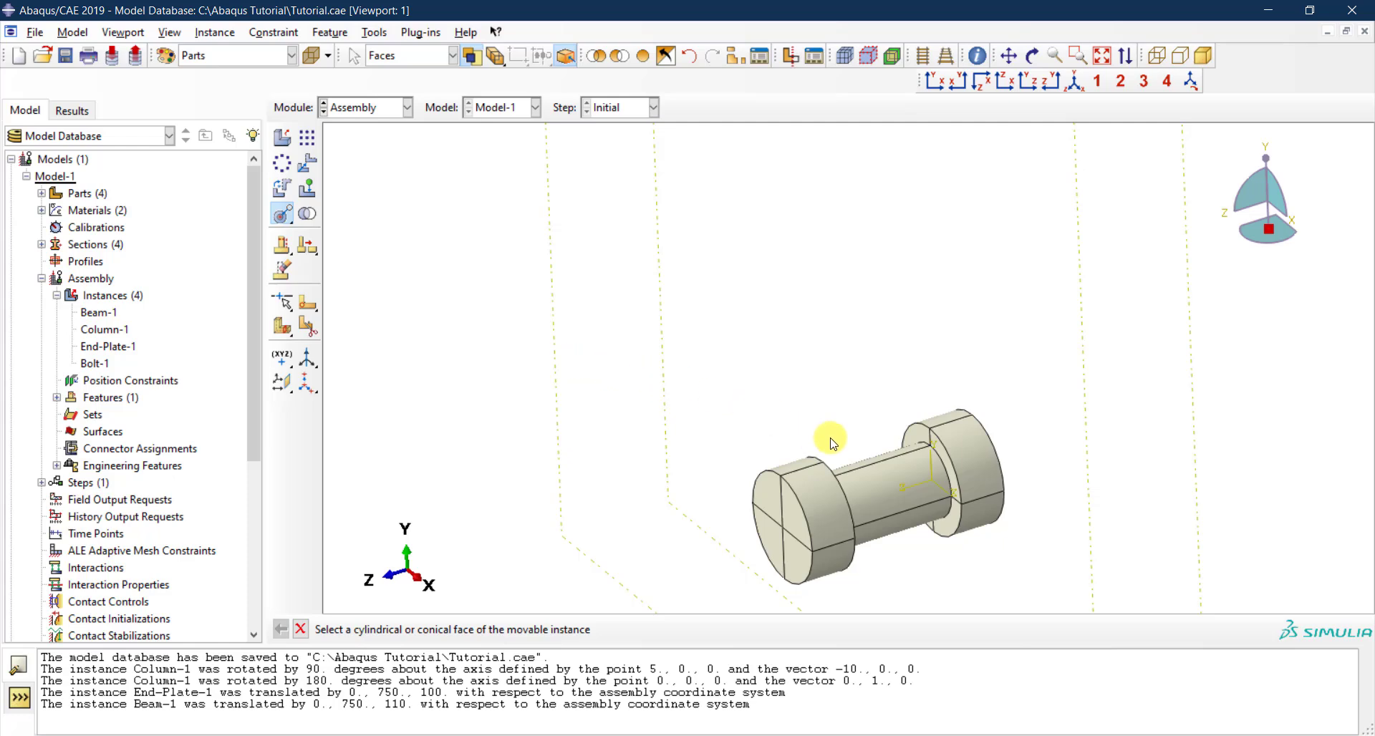
left_click(881, 483)
scroll(887, 531, "up", 8)
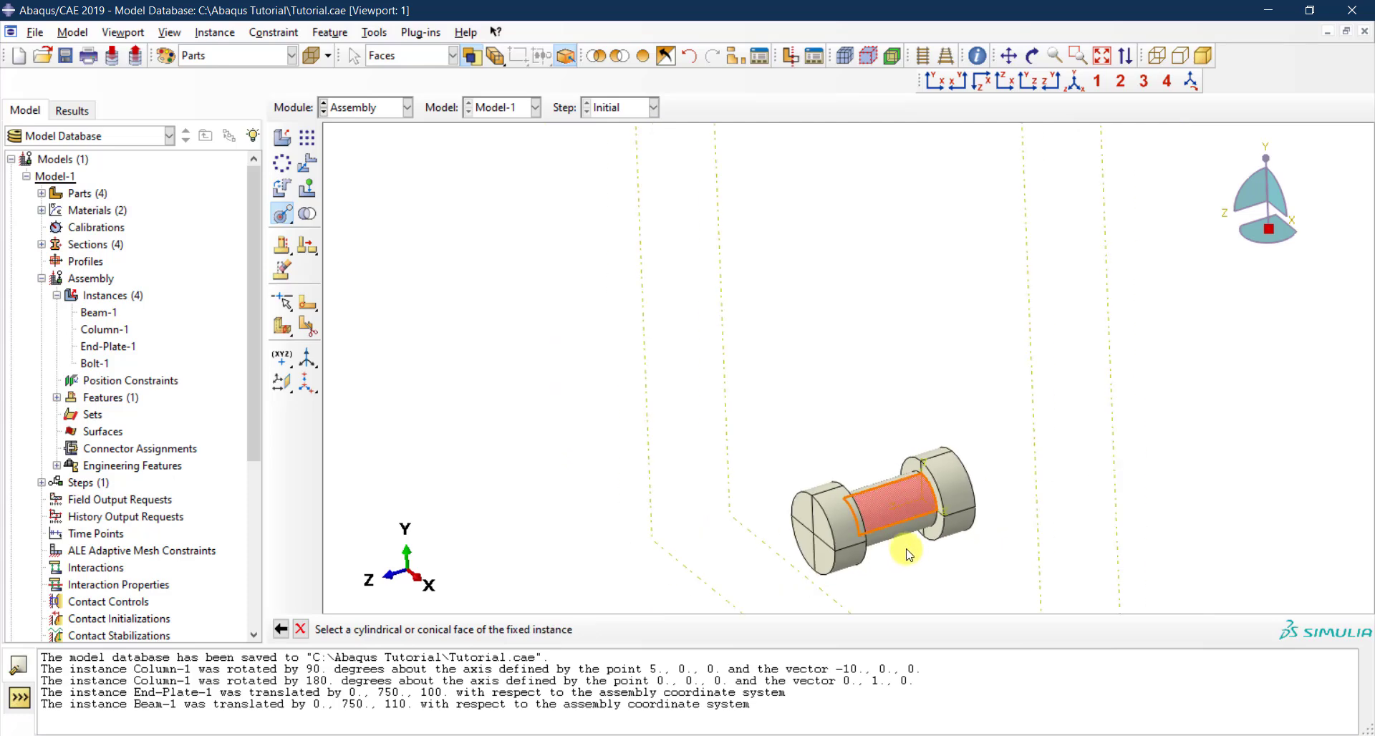
scroll(917, 513, "up", 4)
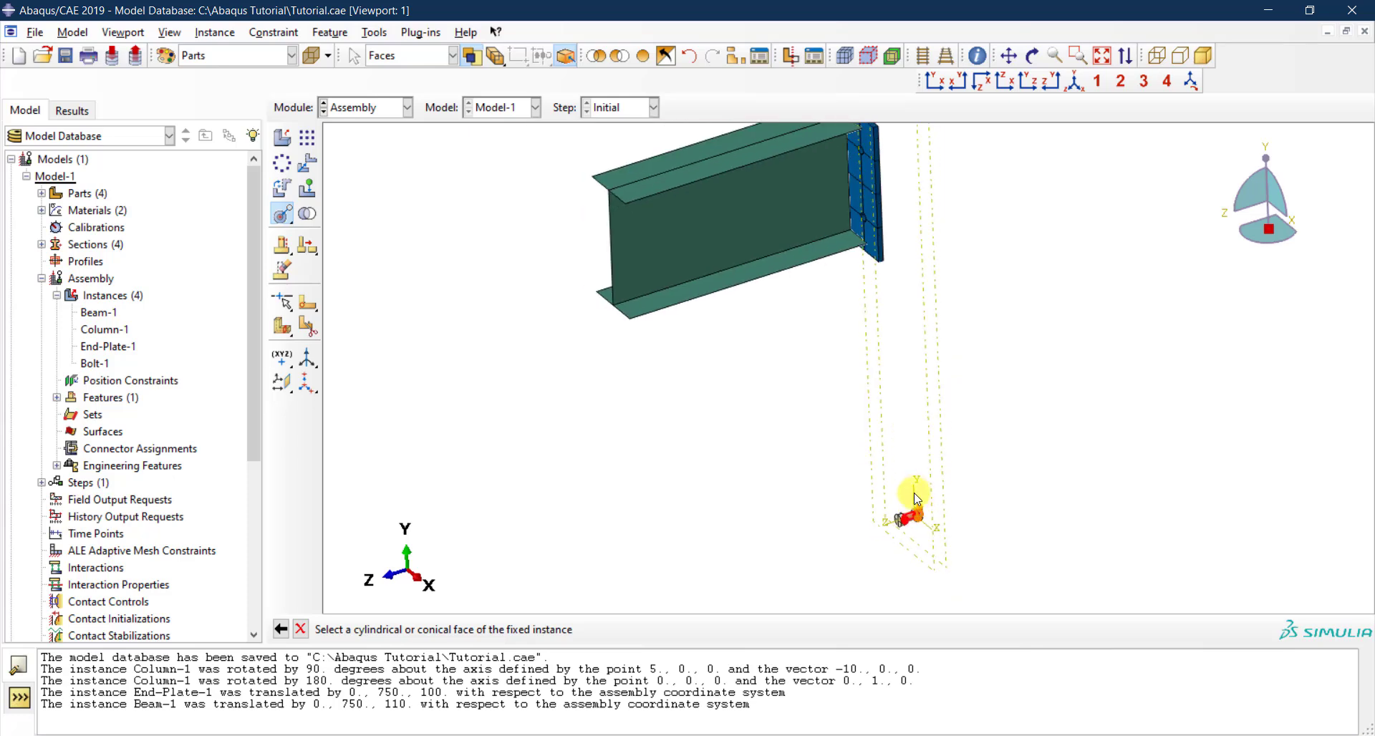
scroll(875, 258, "down", 4)
scroll(874, 252, "down", 8)
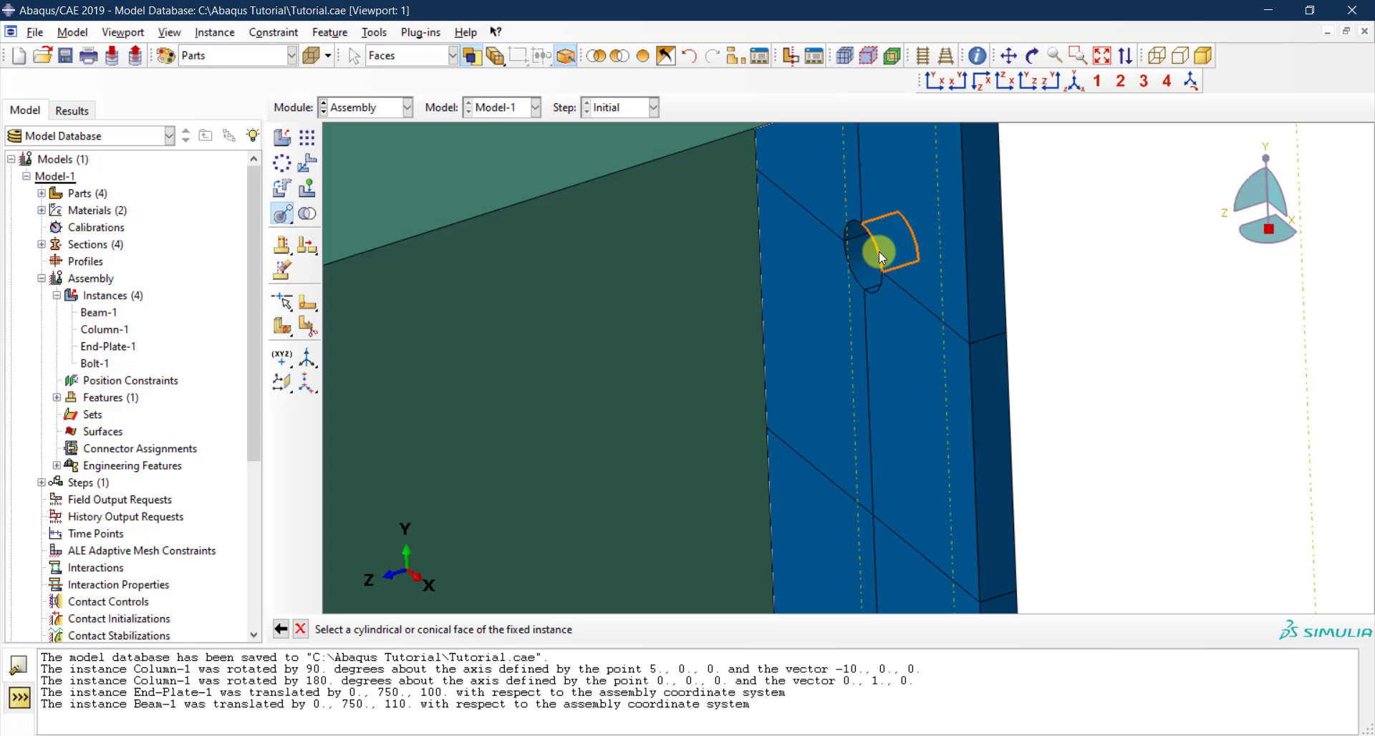
left_click(878, 251)
scroll(870, 257, "up", 5)
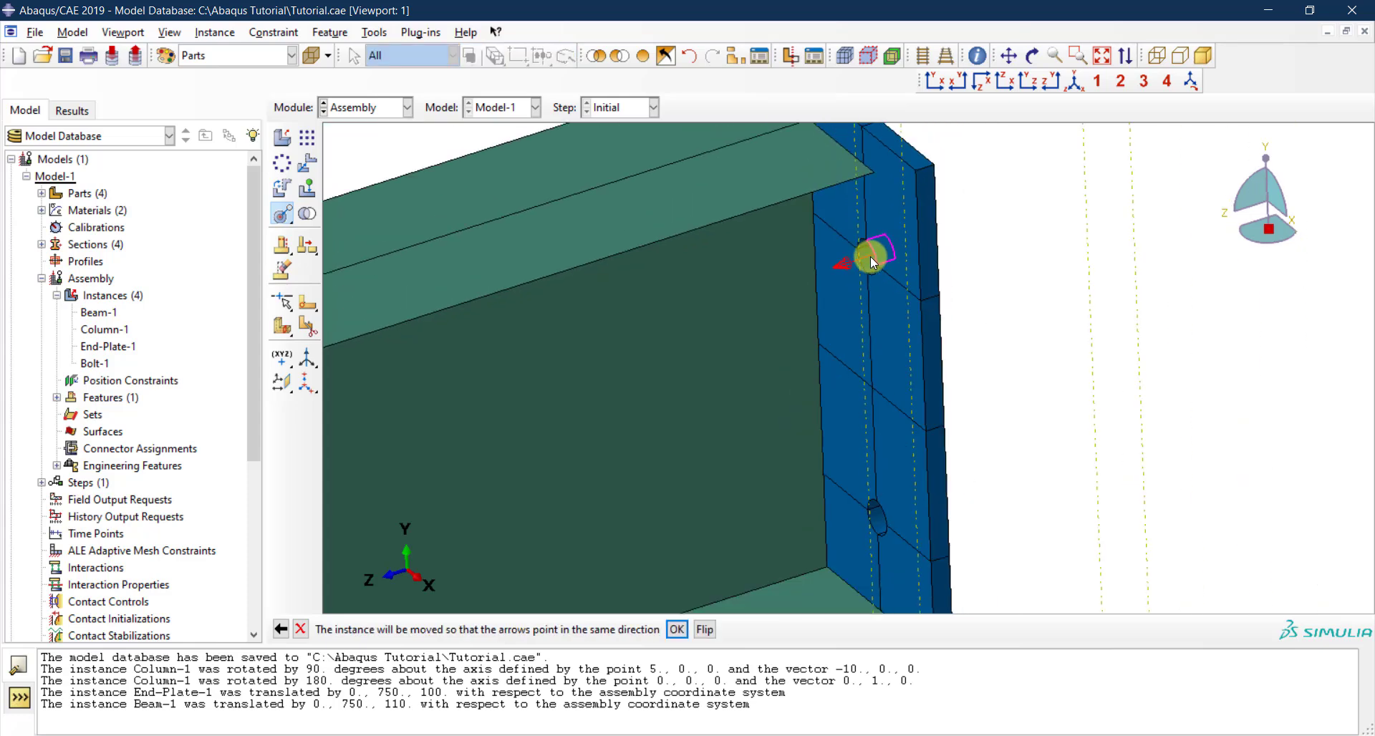
scroll(871, 258, "up", 6)
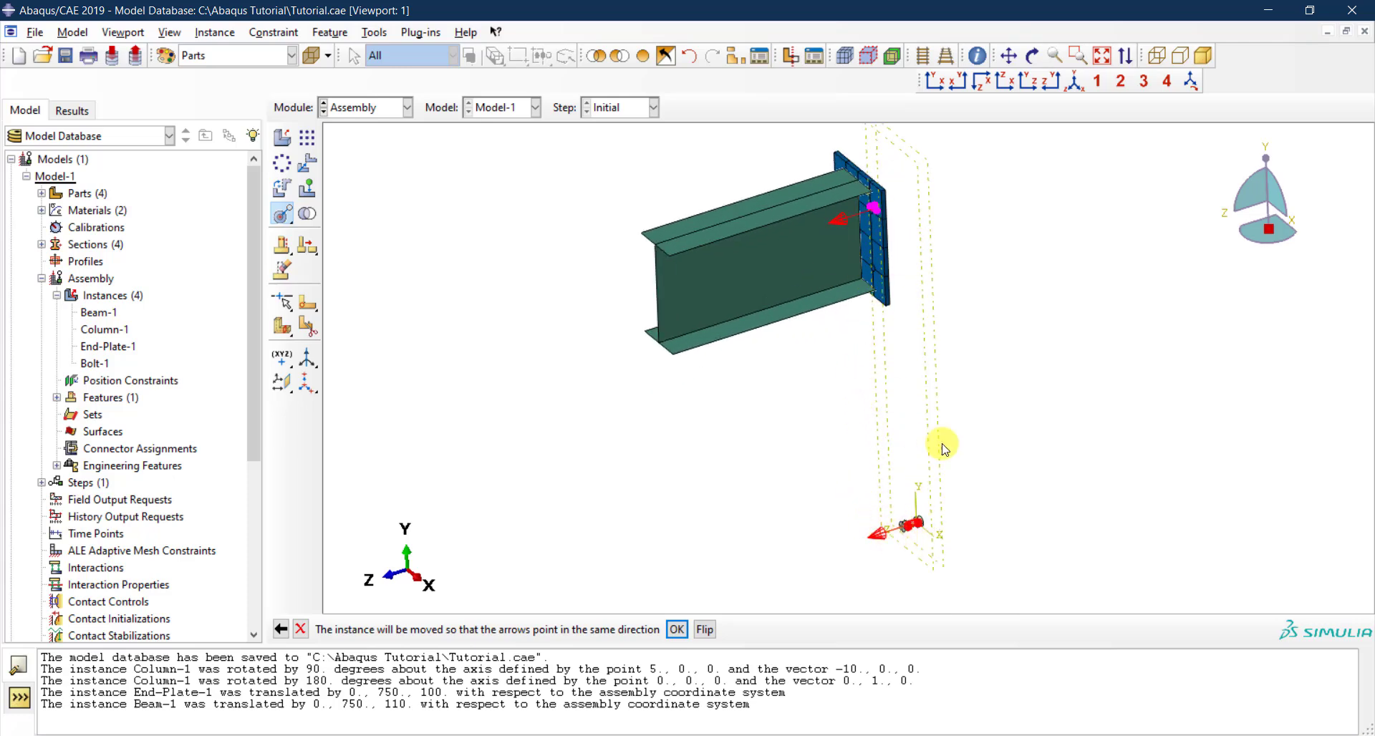
left_click(677, 630)
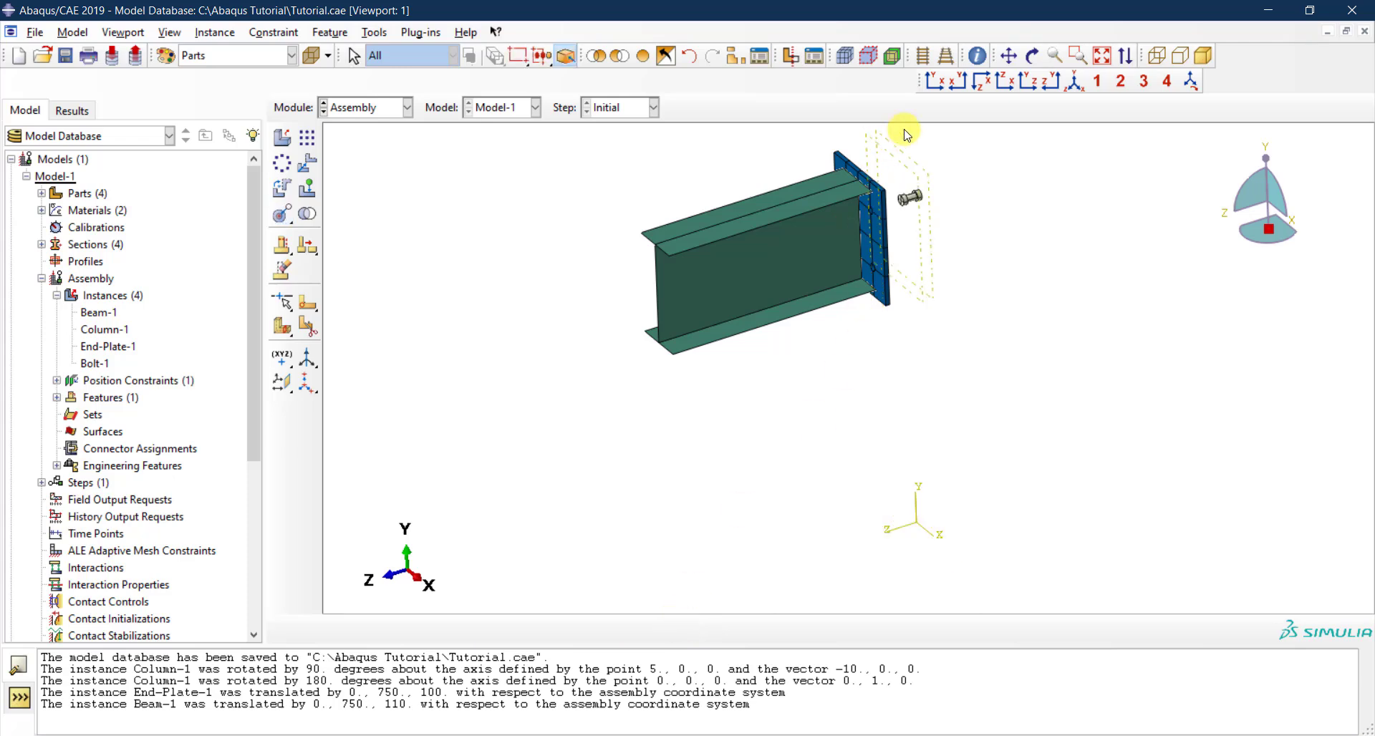
Translate the bolt instance from the centre of its head's inner face to the centre of the upper End-Plate hole and accept its position.
scroll(946, 186, "down", 3)
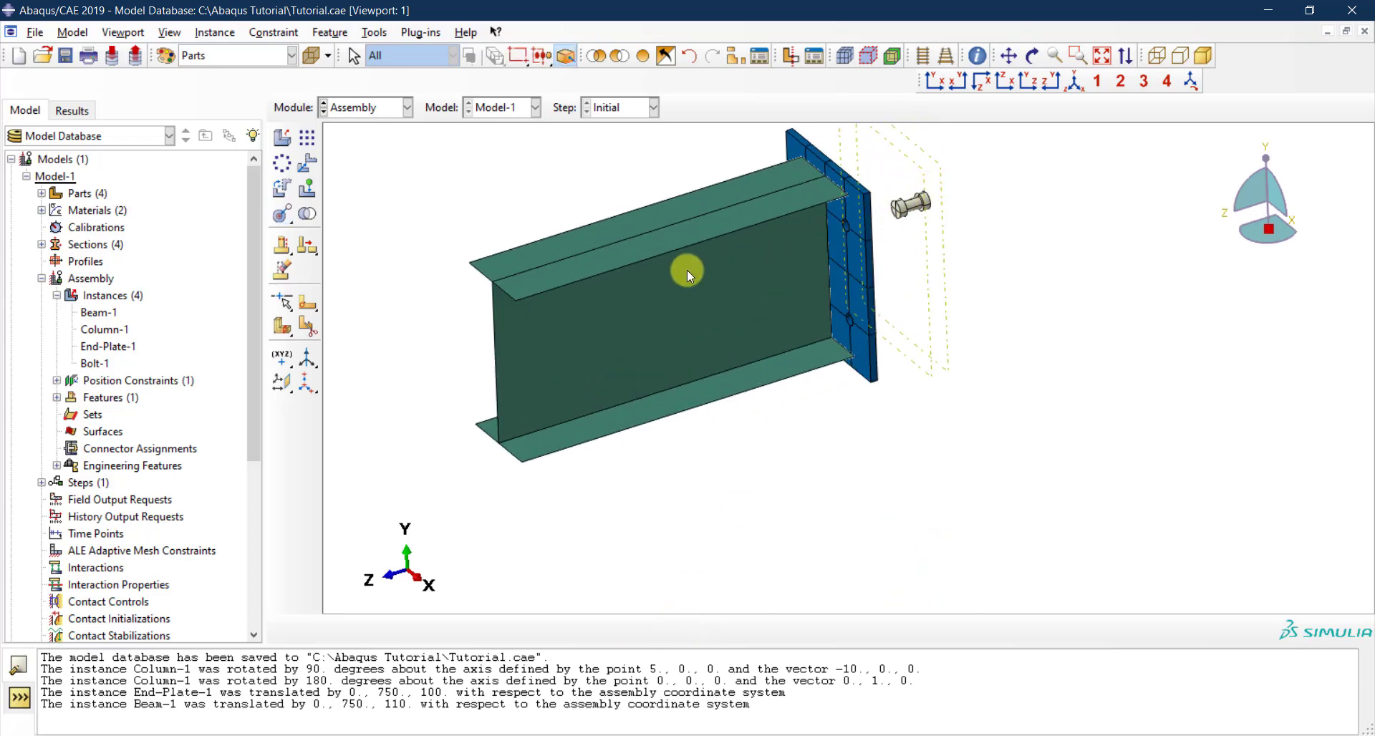
scroll(908, 202, "down", 3)
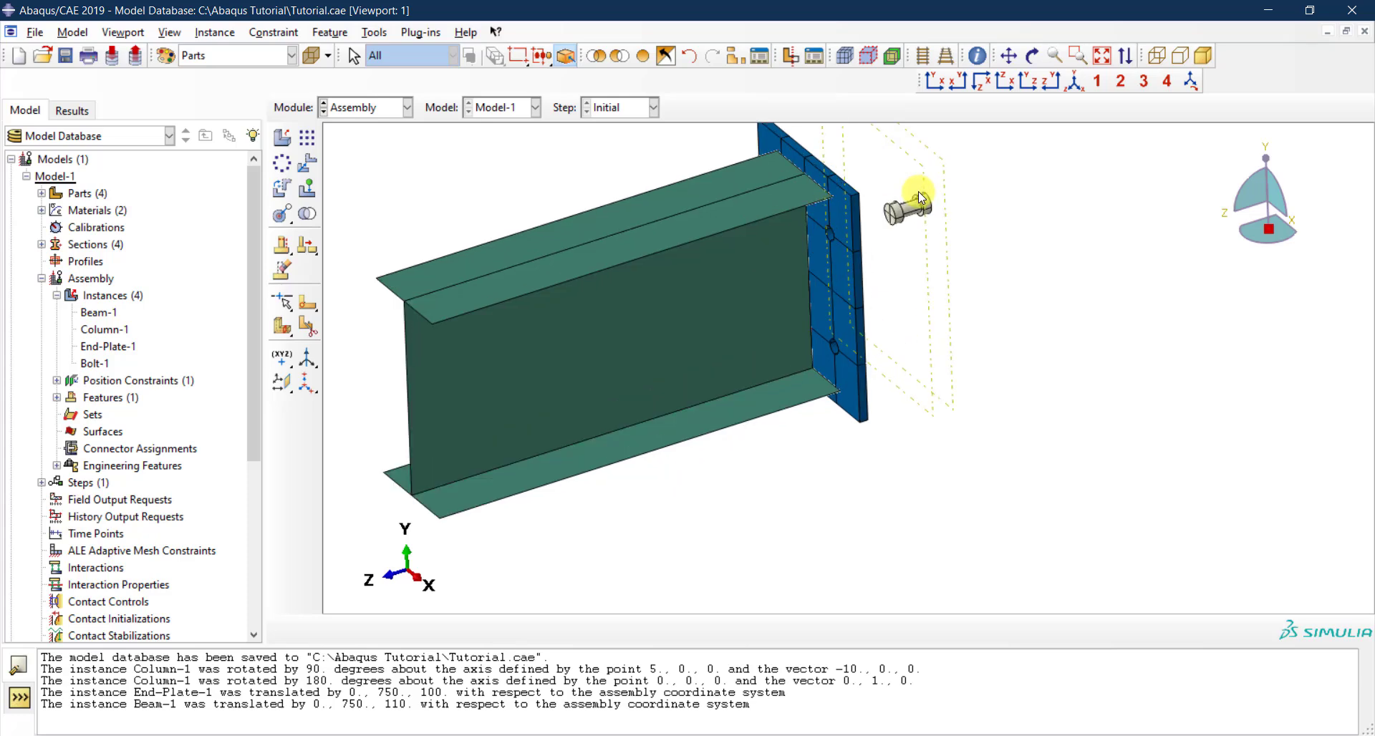
left_click(306, 163)
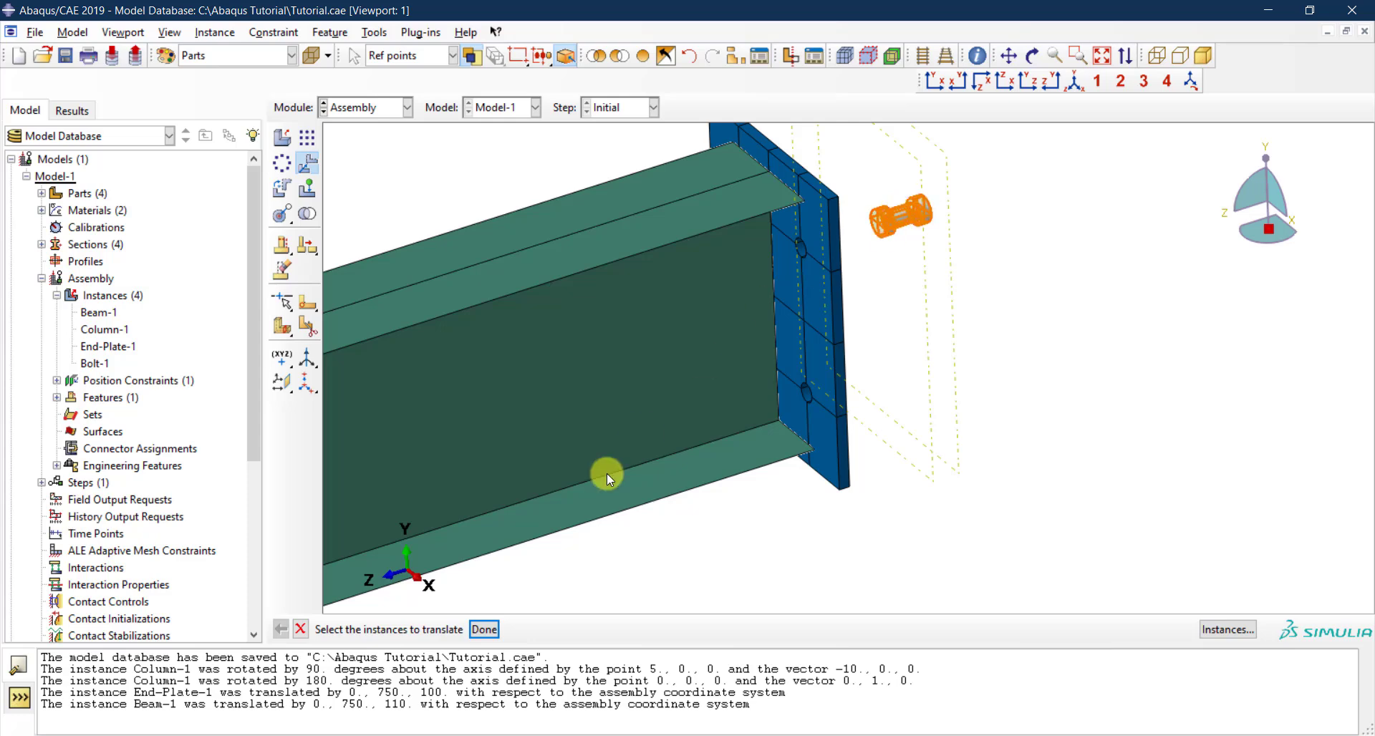
left_click(482, 629)
scroll(866, 222, "up", 5)
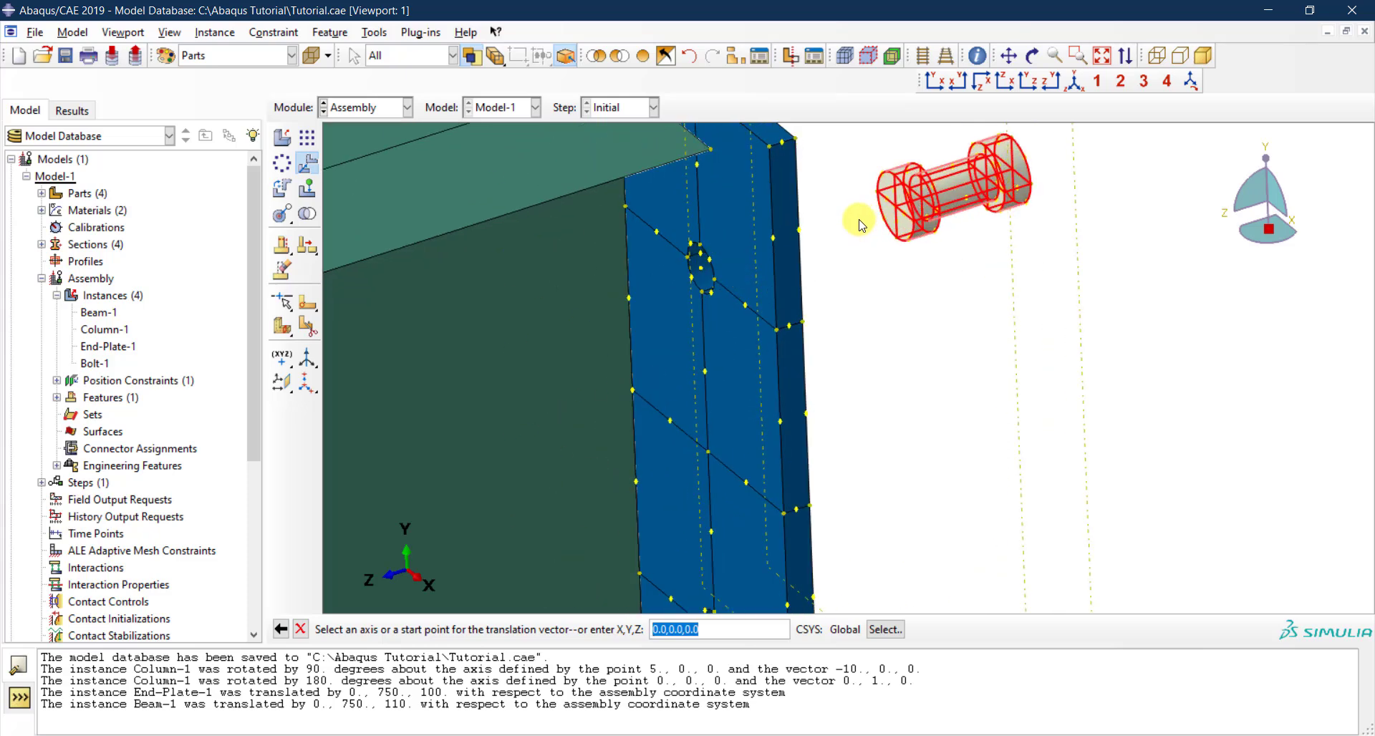
scroll(866, 219, "up", 3)
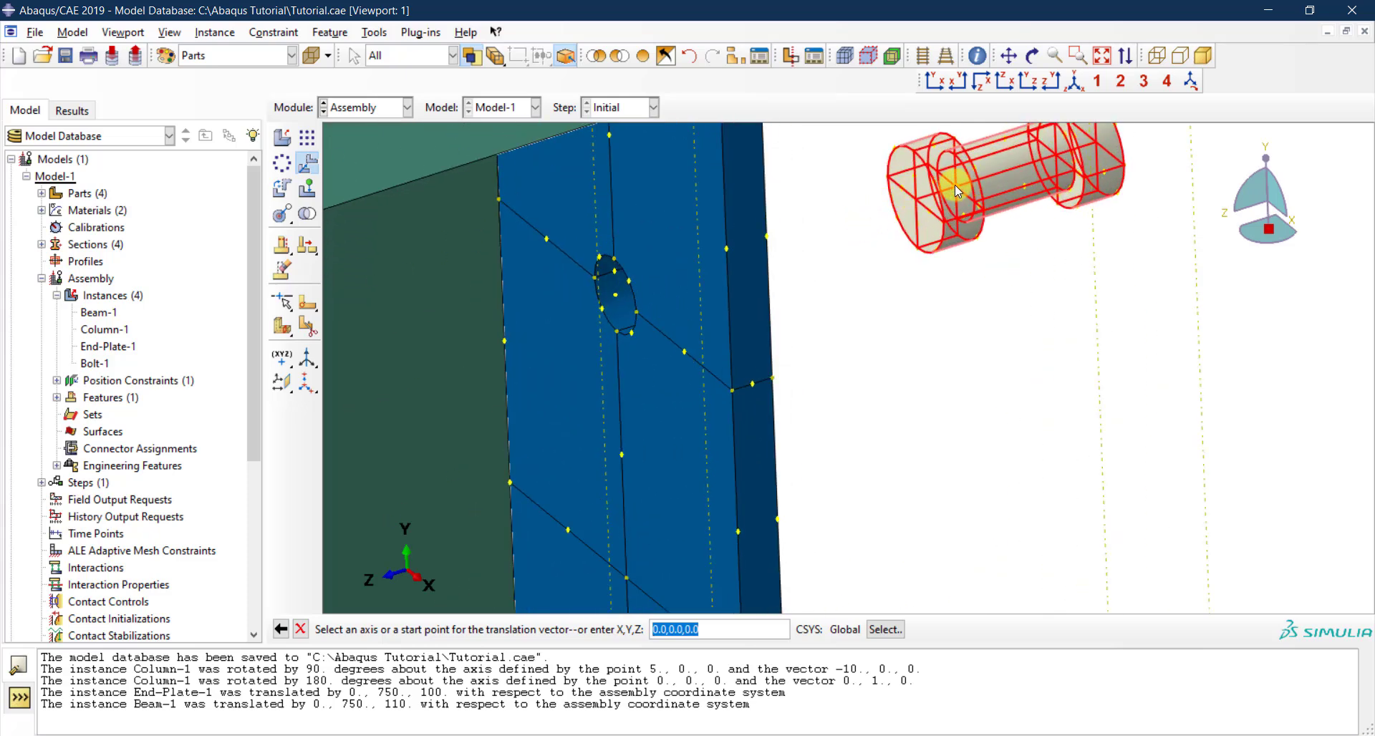
left_click(955, 185)
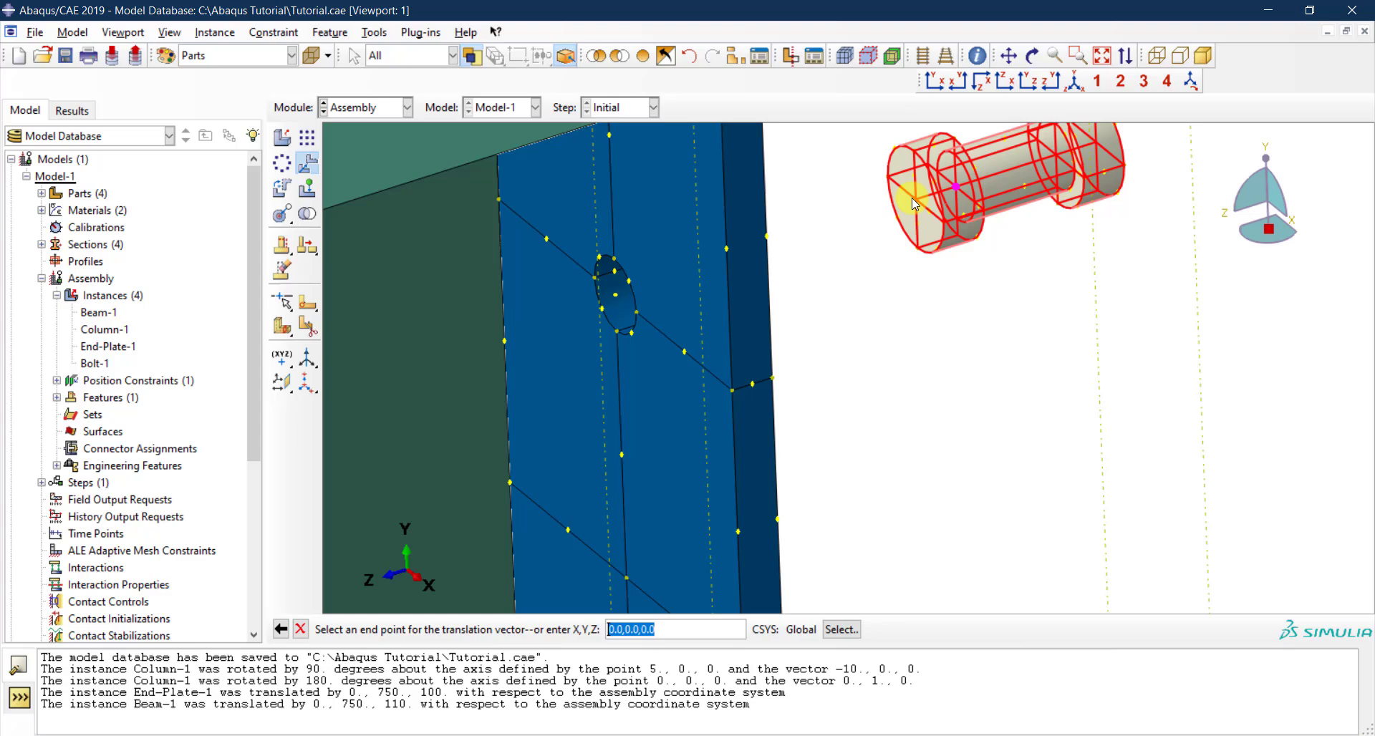
left_click(618, 300)
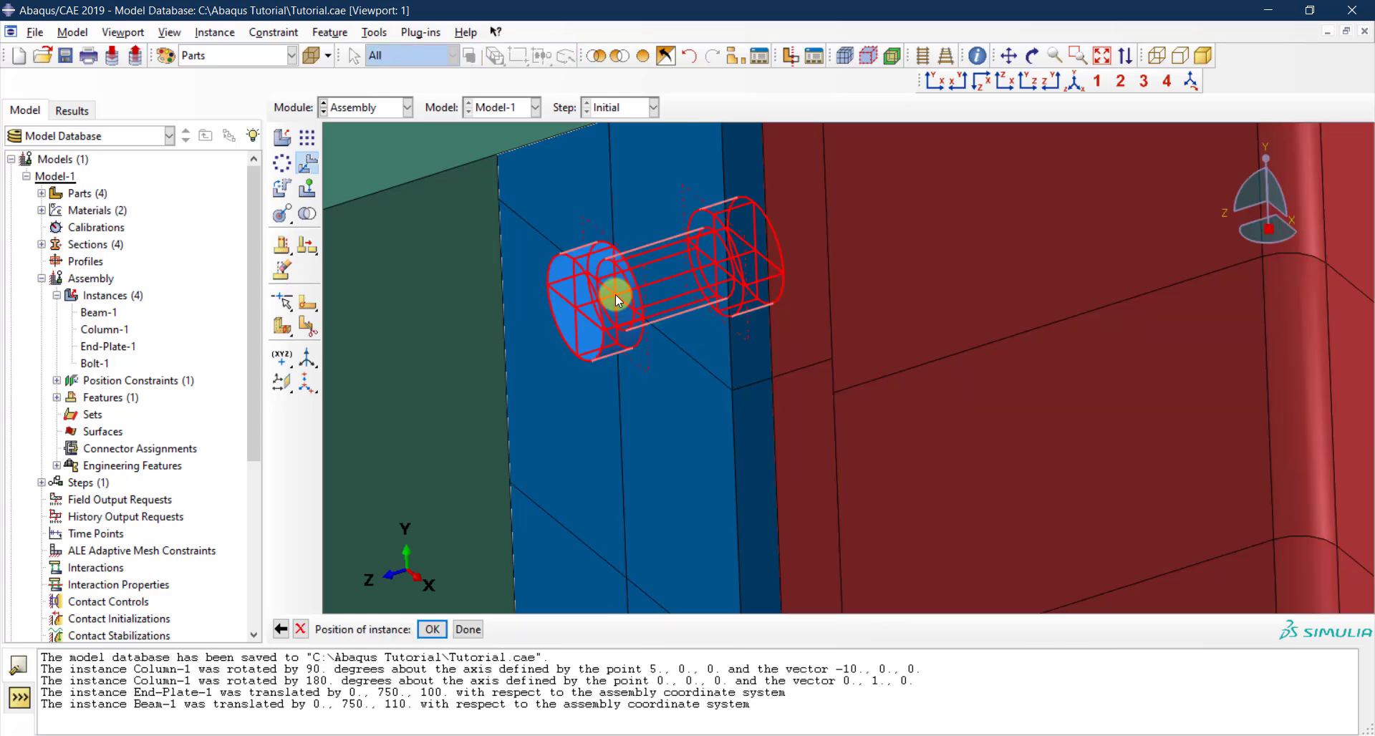
left_click(436, 630)
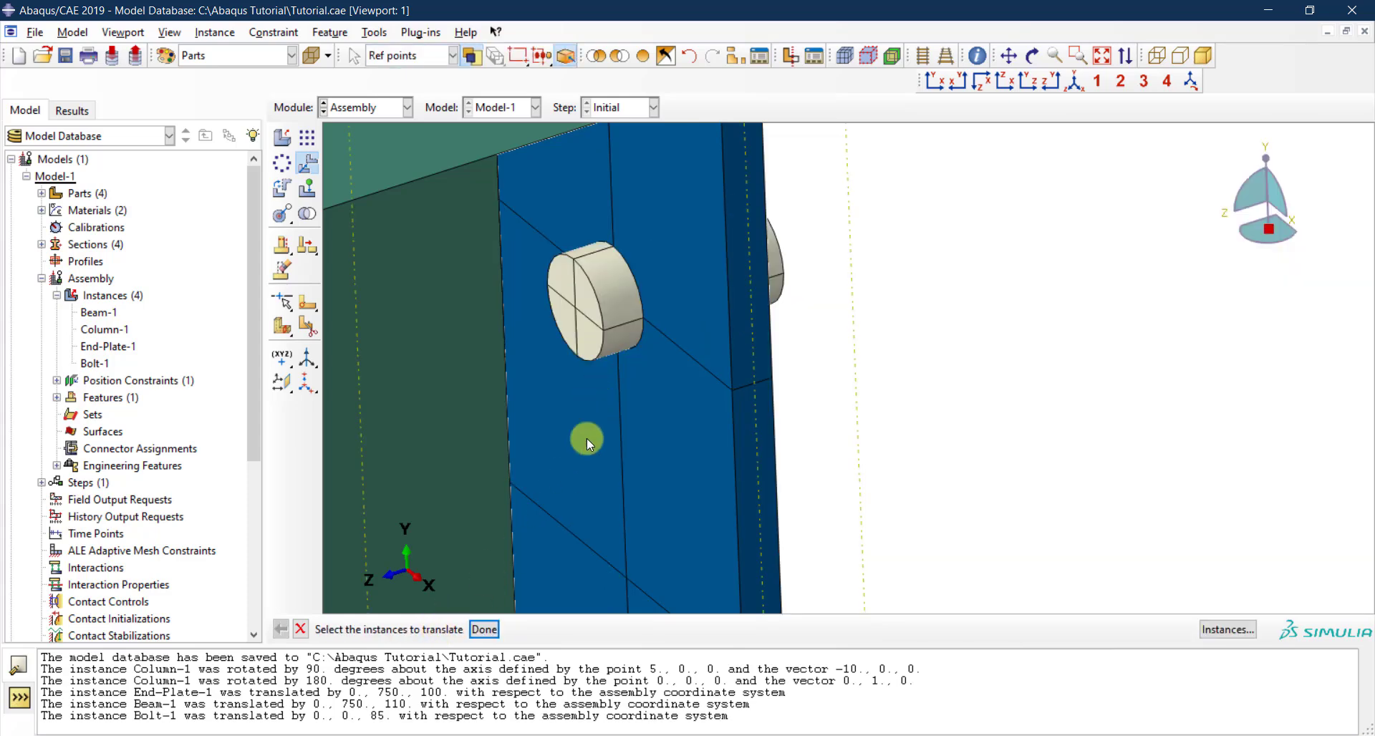
Inspect the bolt's seating in the End-Plate from the side and display all instances again, including the Column.
scroll(792, 304, "up", 6)
scroll(856, 256, "up", 3)
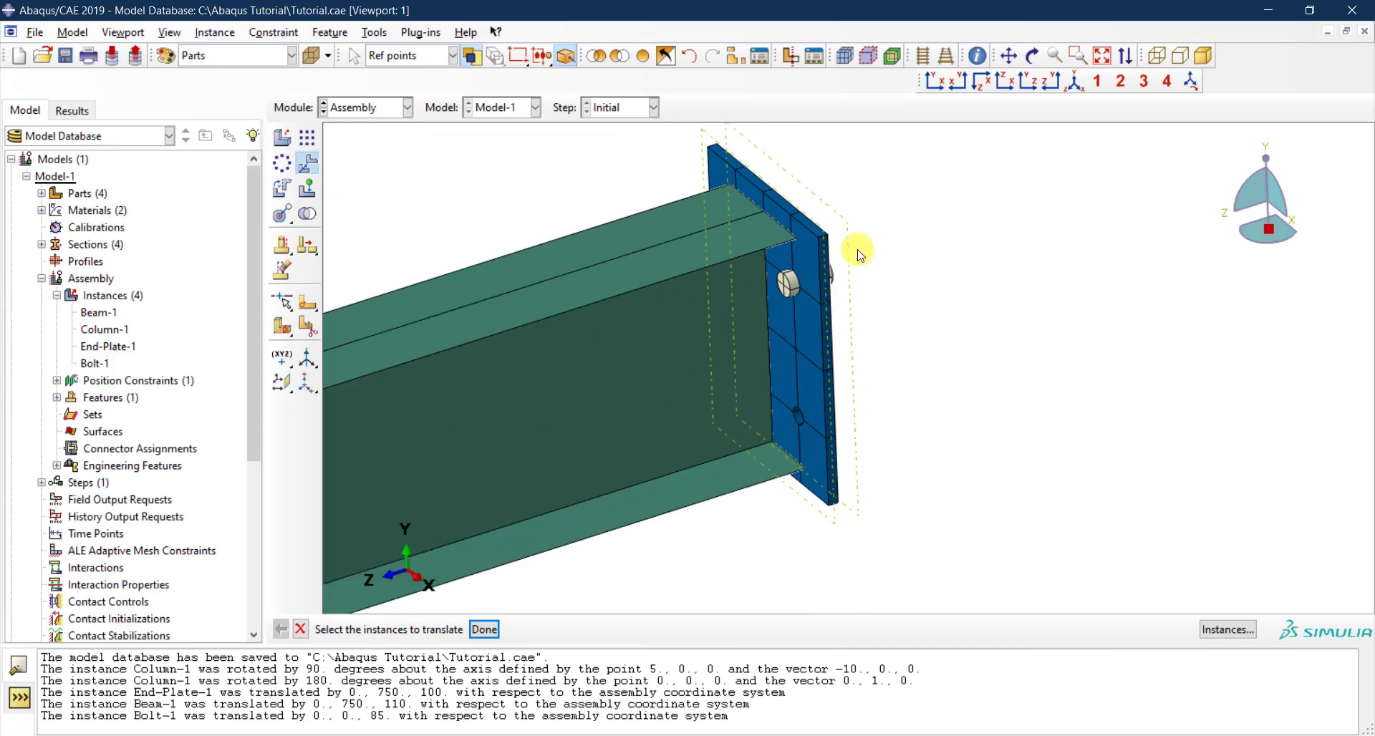
left_click(1032, 55)
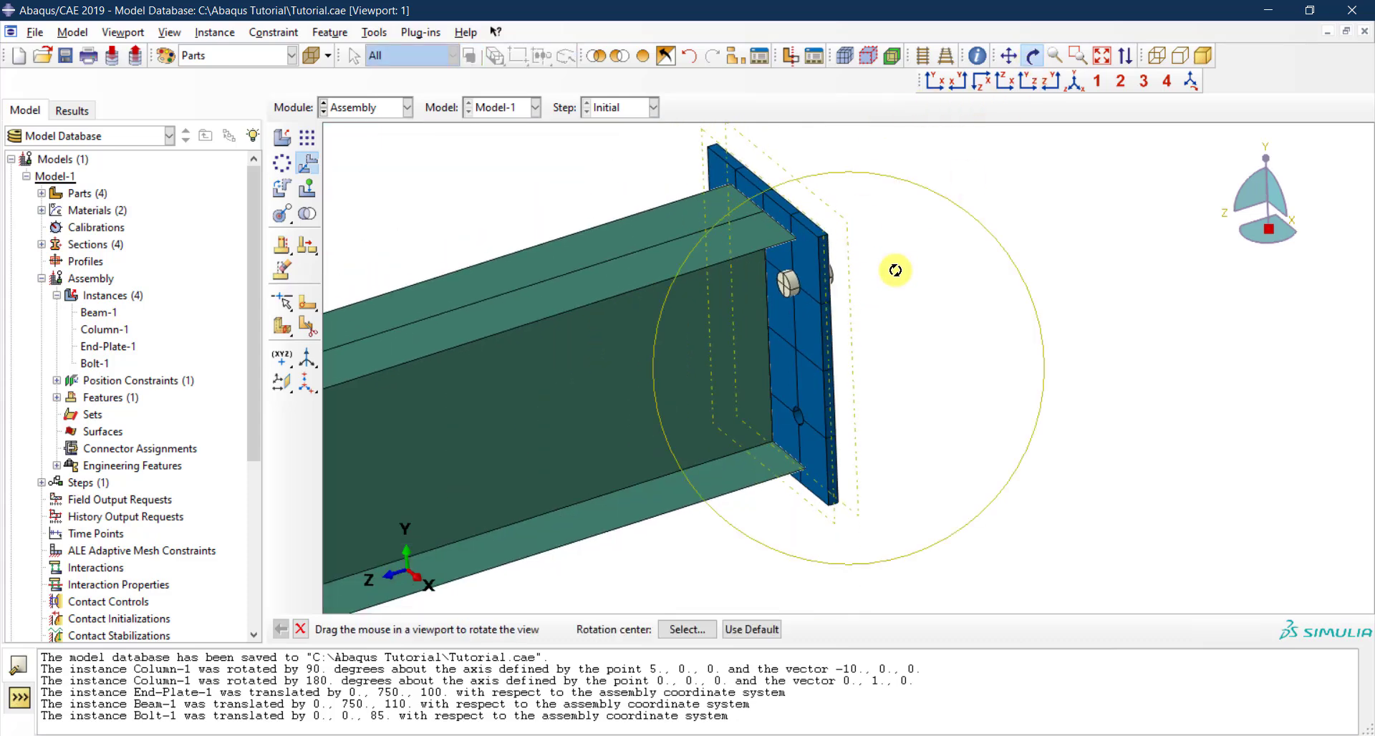
left_click_drag(892, 273, 819, 306)
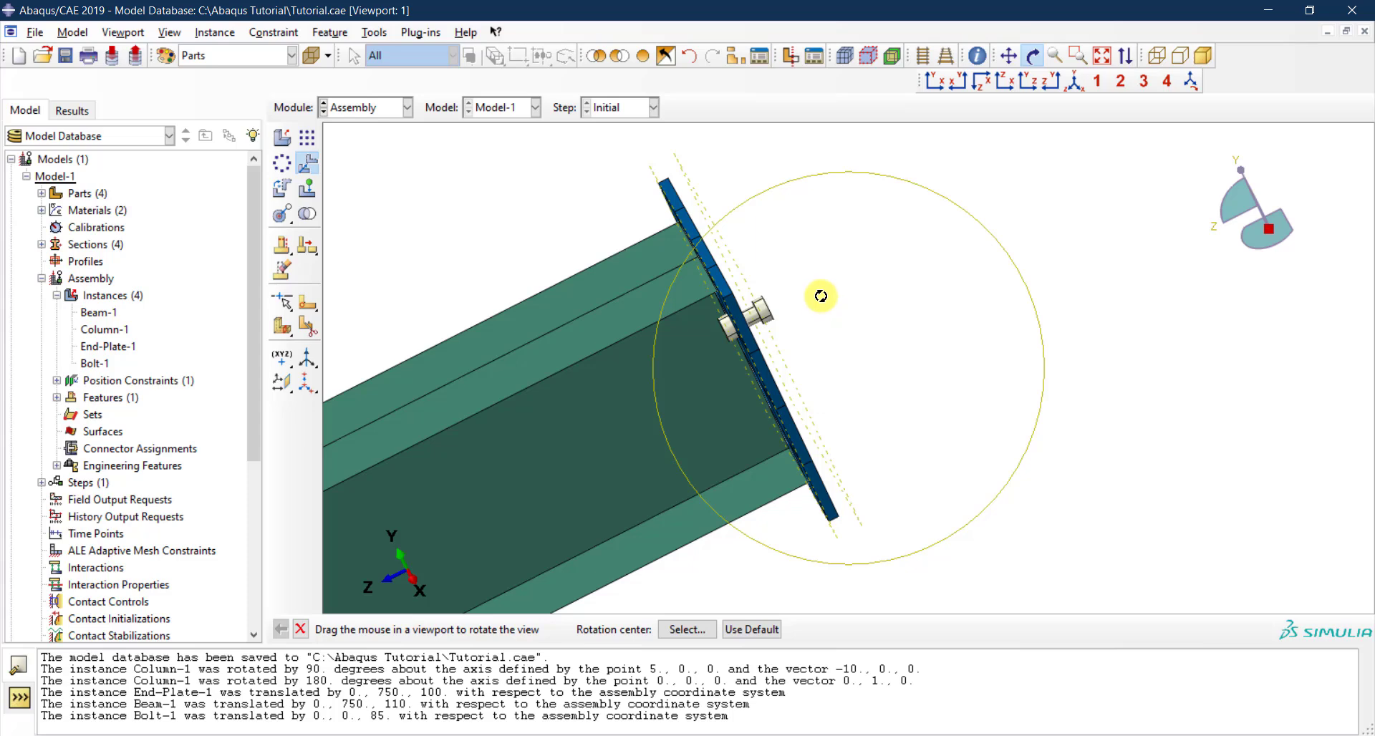
key("Escape")
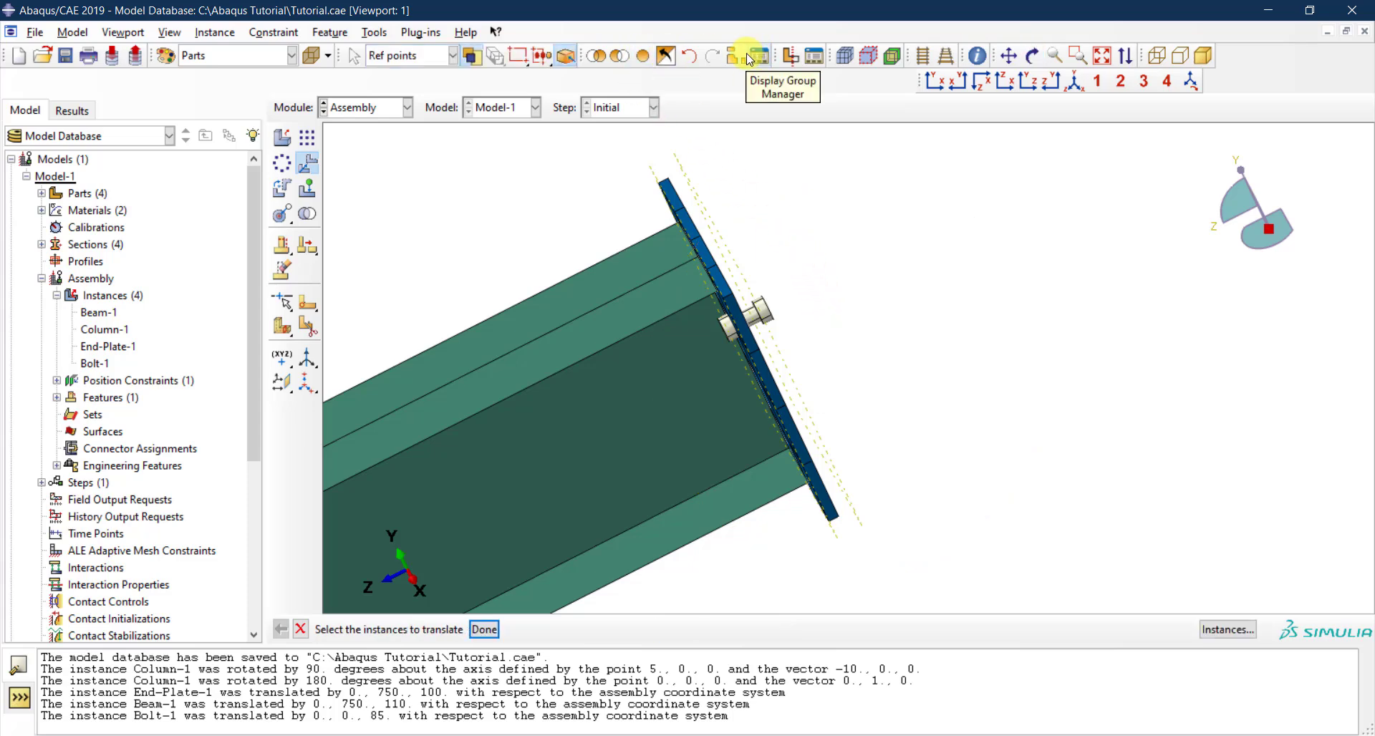
left_click(643, 65)
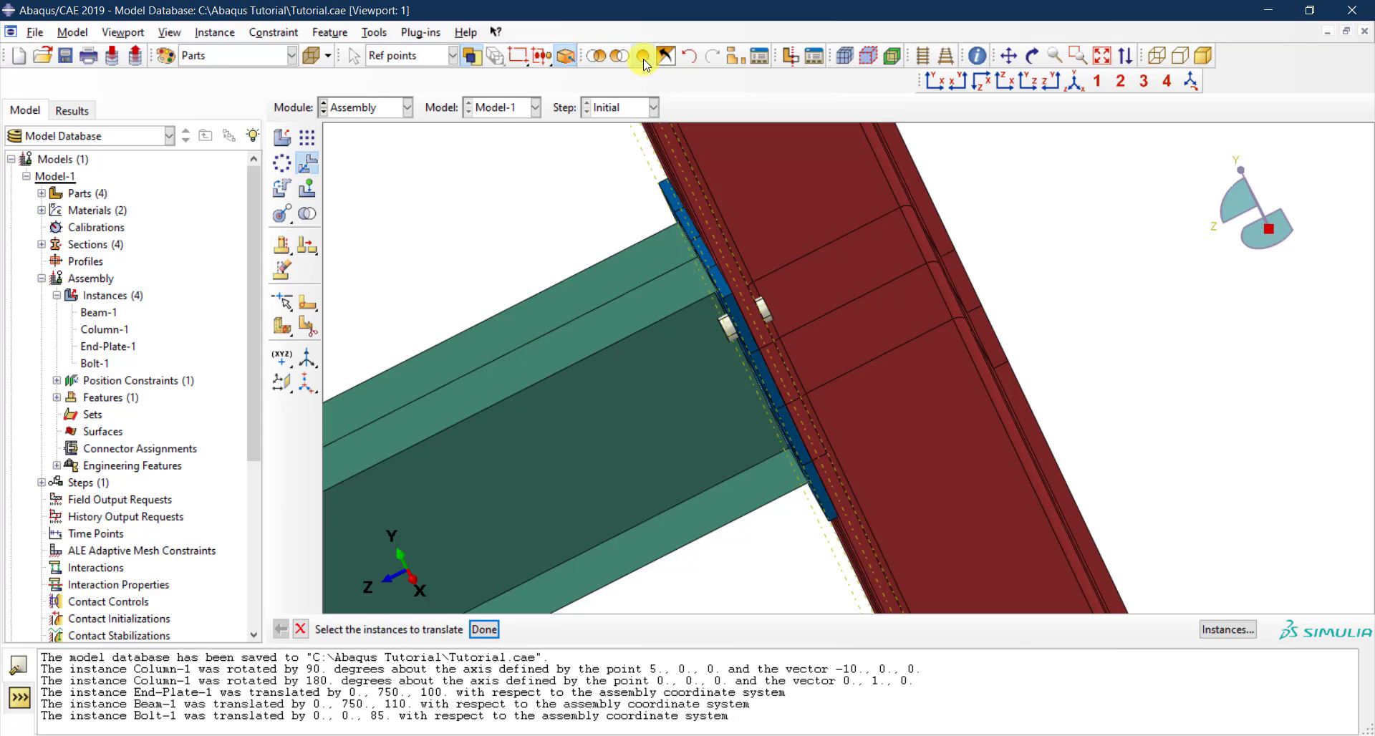
scroll(822, 383, "down", 5)
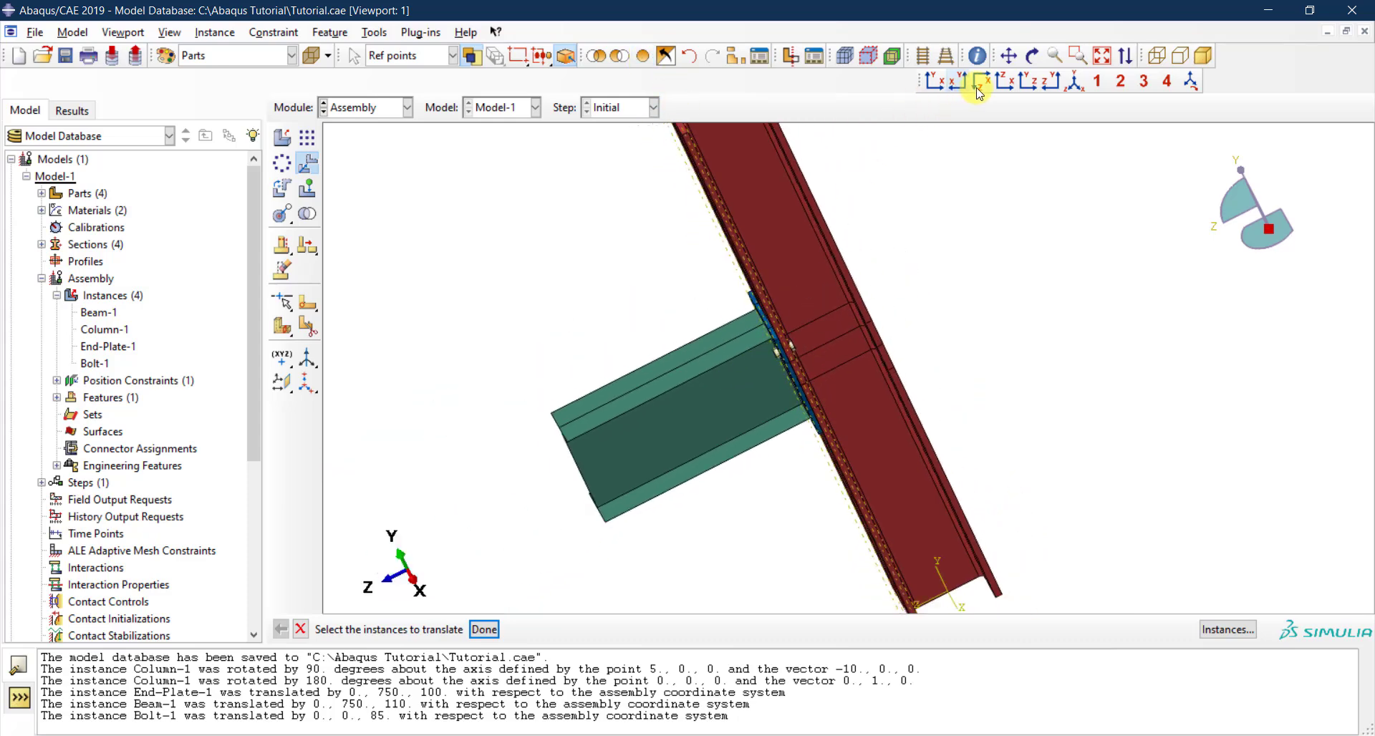
left_click(1032, 55)
left_click_drag(792, 255, 798, 343)
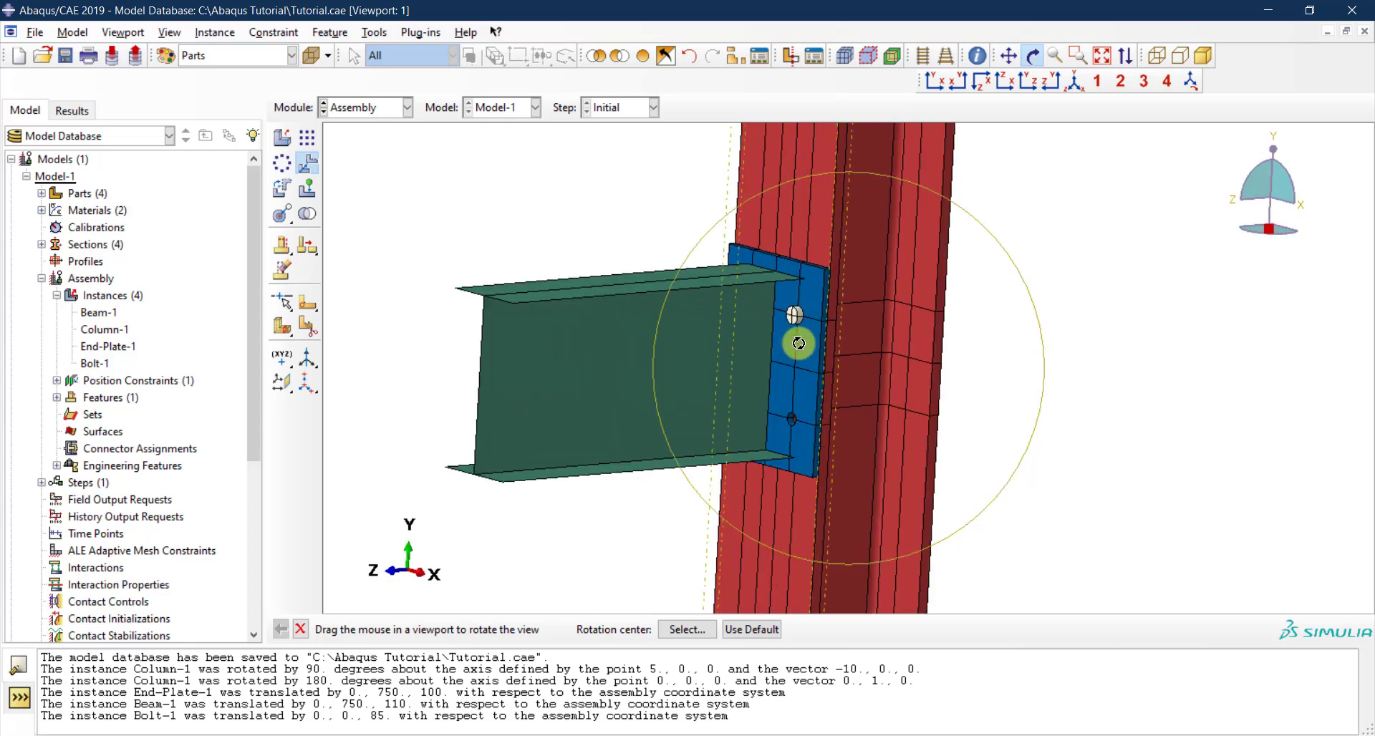
key("Escape")
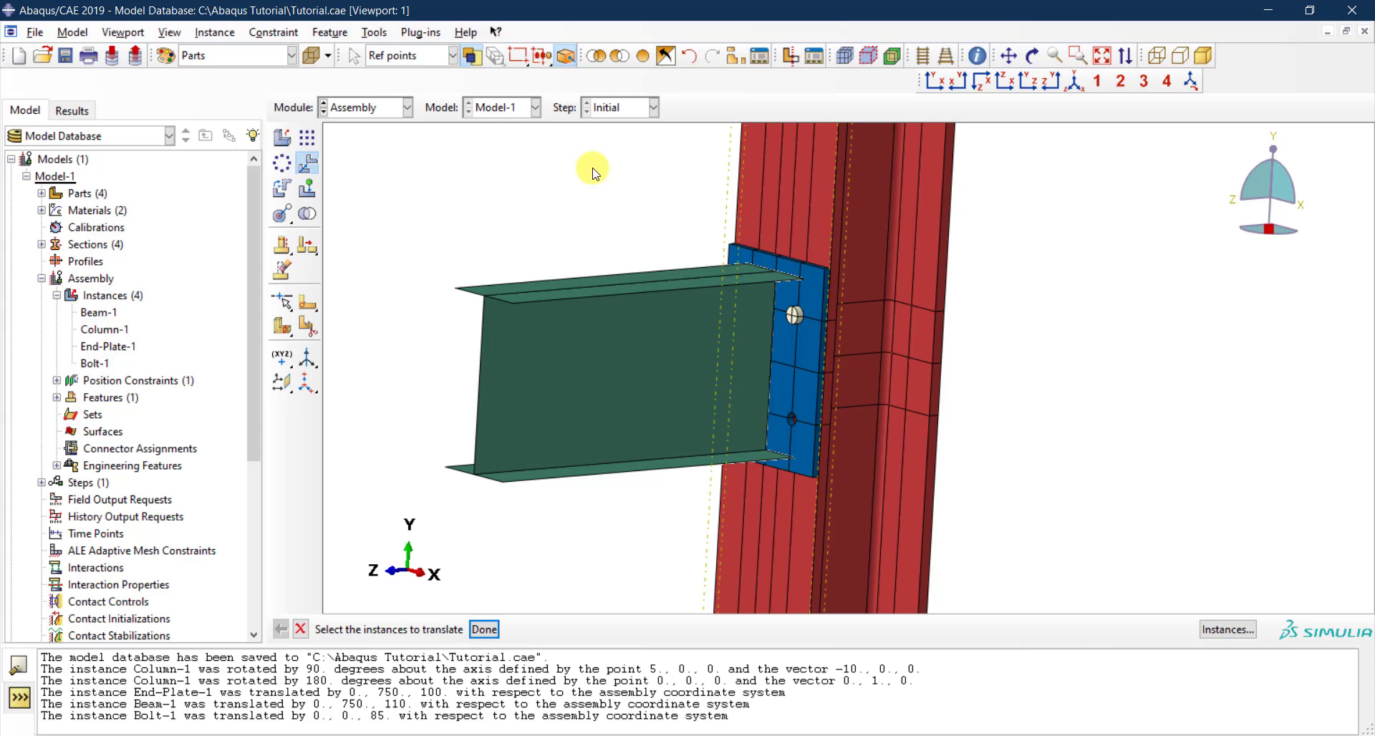
Create a 2 by 2 linear pattern of the bolt with offsets of 100 in direction 1 and 140 in direction 2, flipping both directions.
left_click(306, 141)
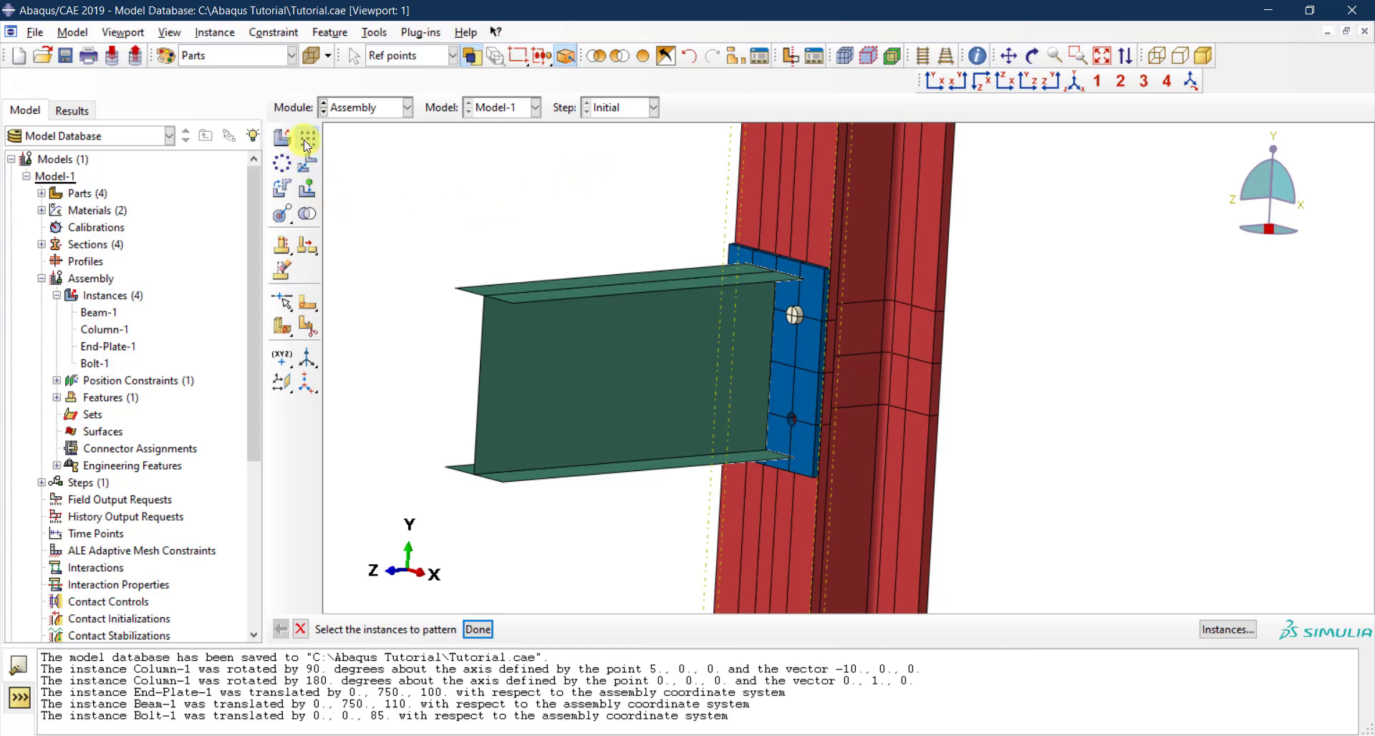
left_click(799, 320)
left_click(477, 629)
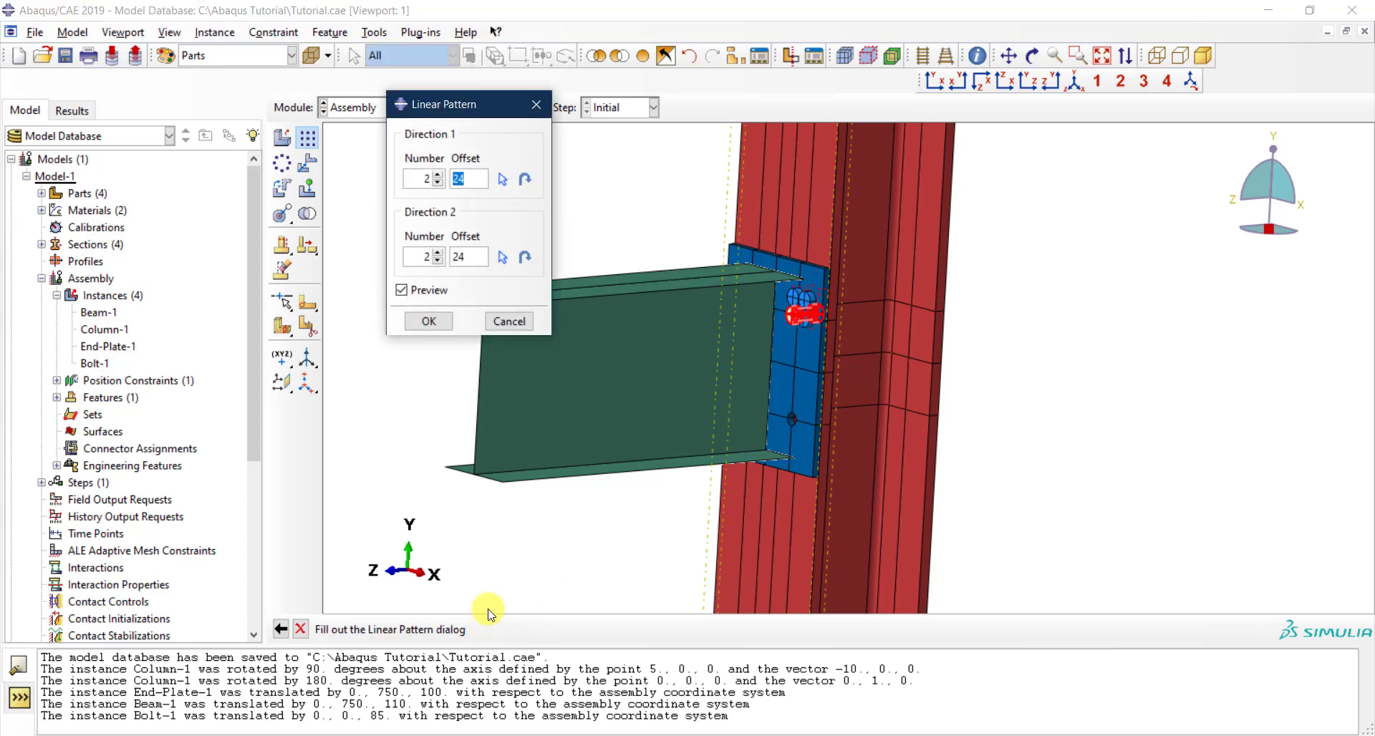
left_click_drag(472, 115, 412, 120)
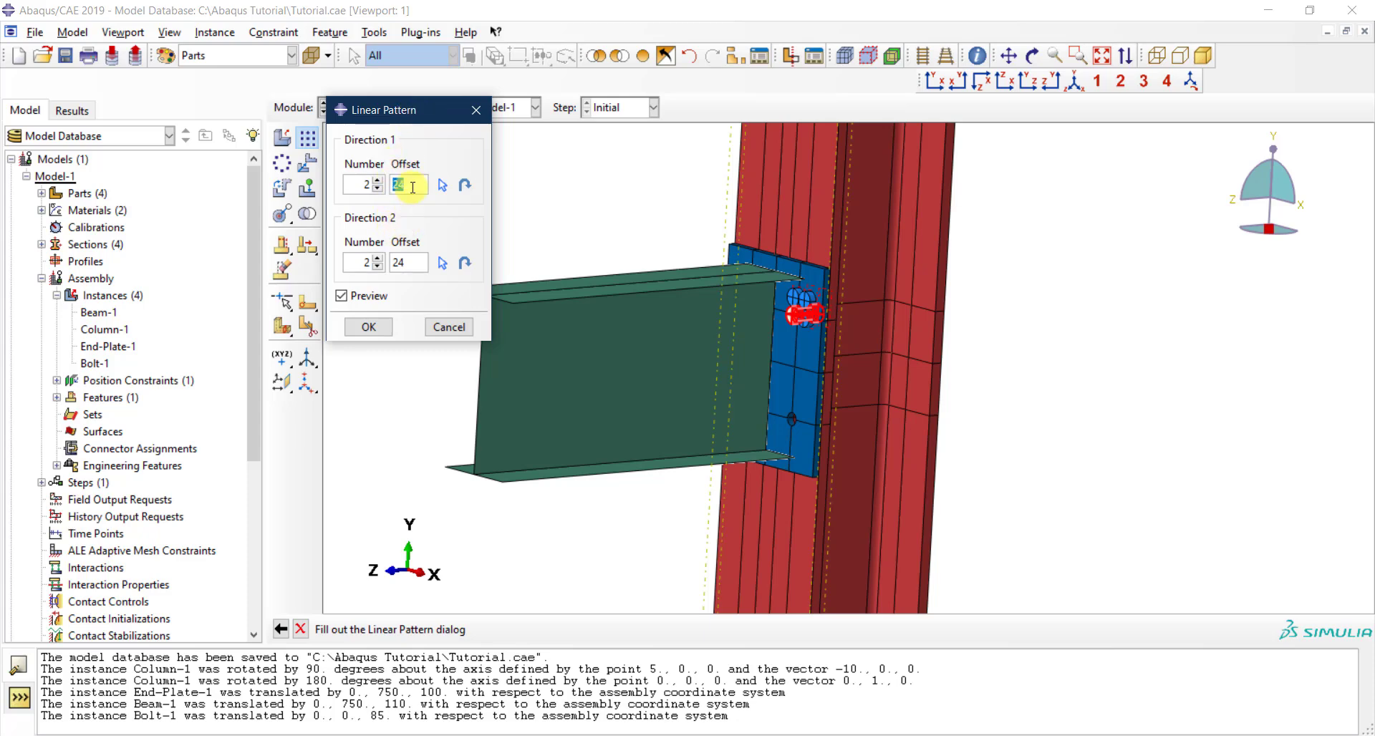
type("100")
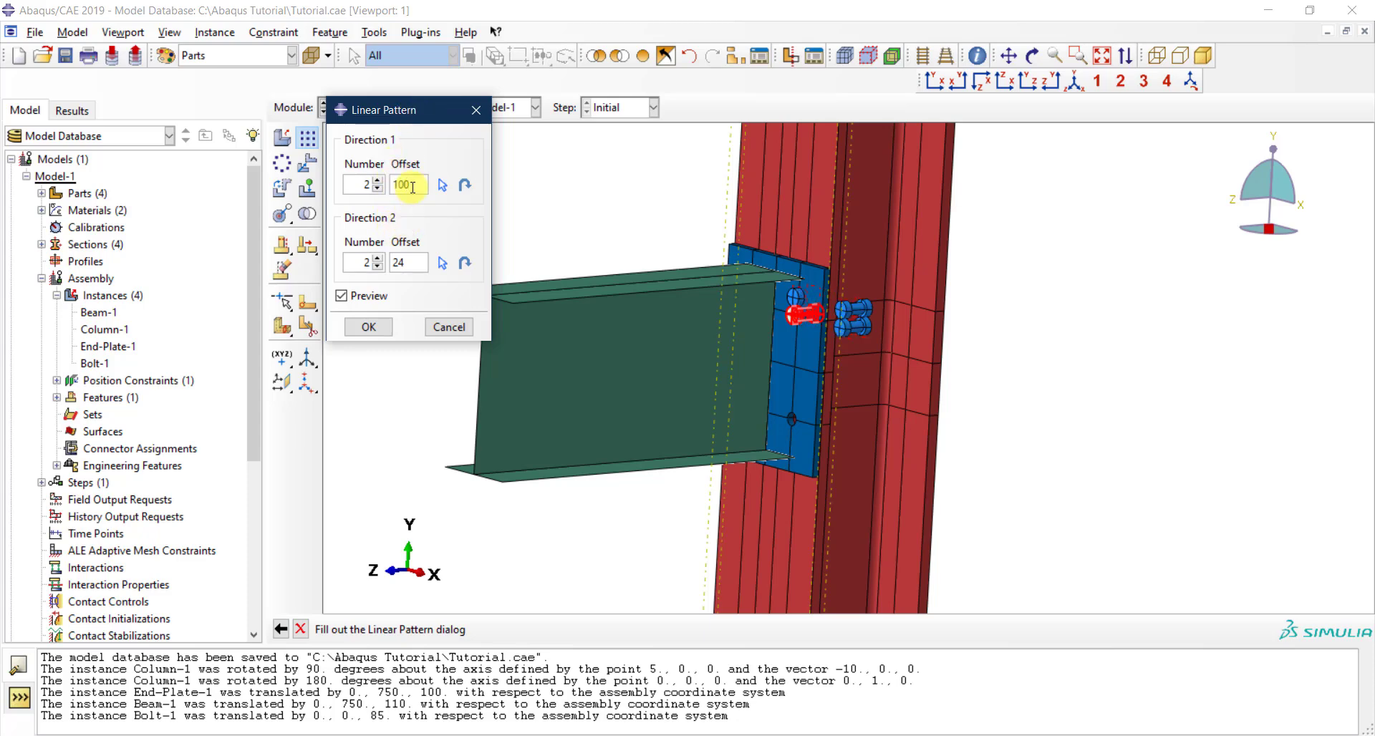
left_click(463, 188)
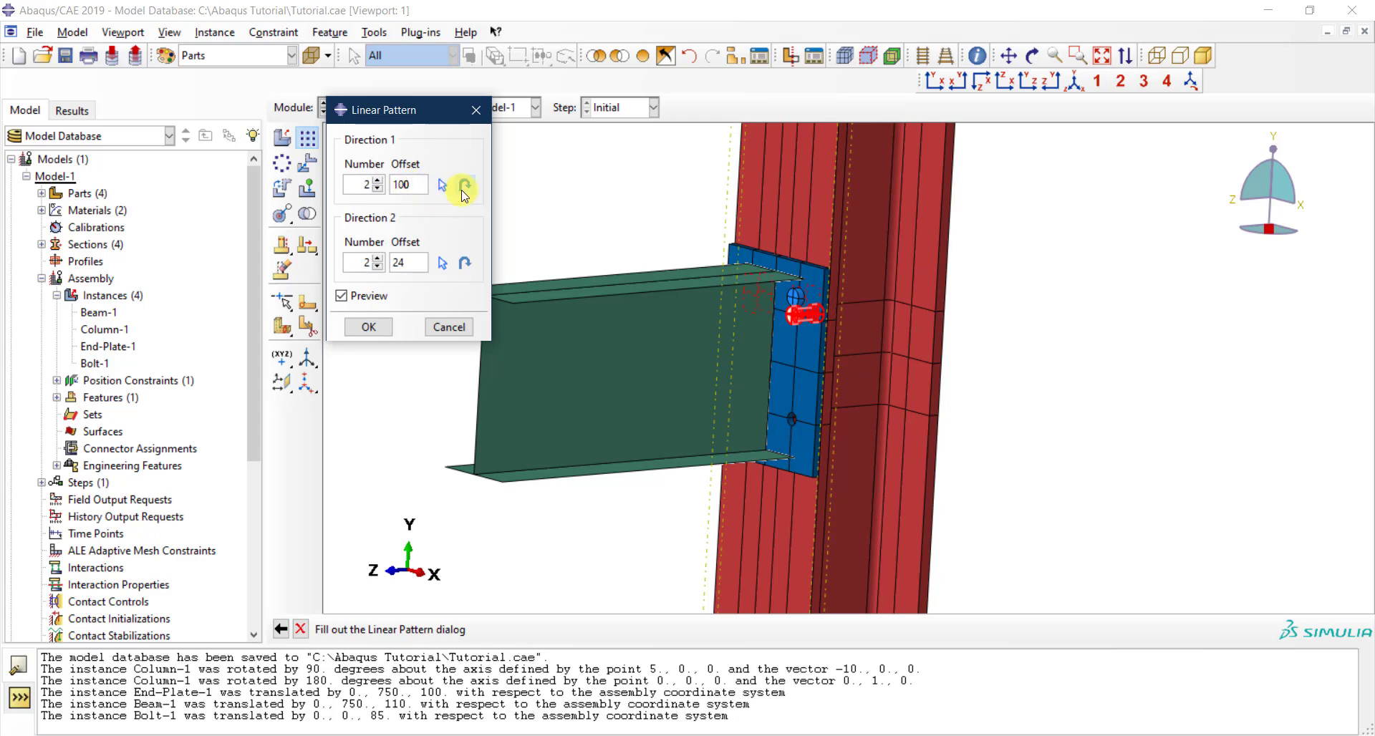
double_click(409, 258)
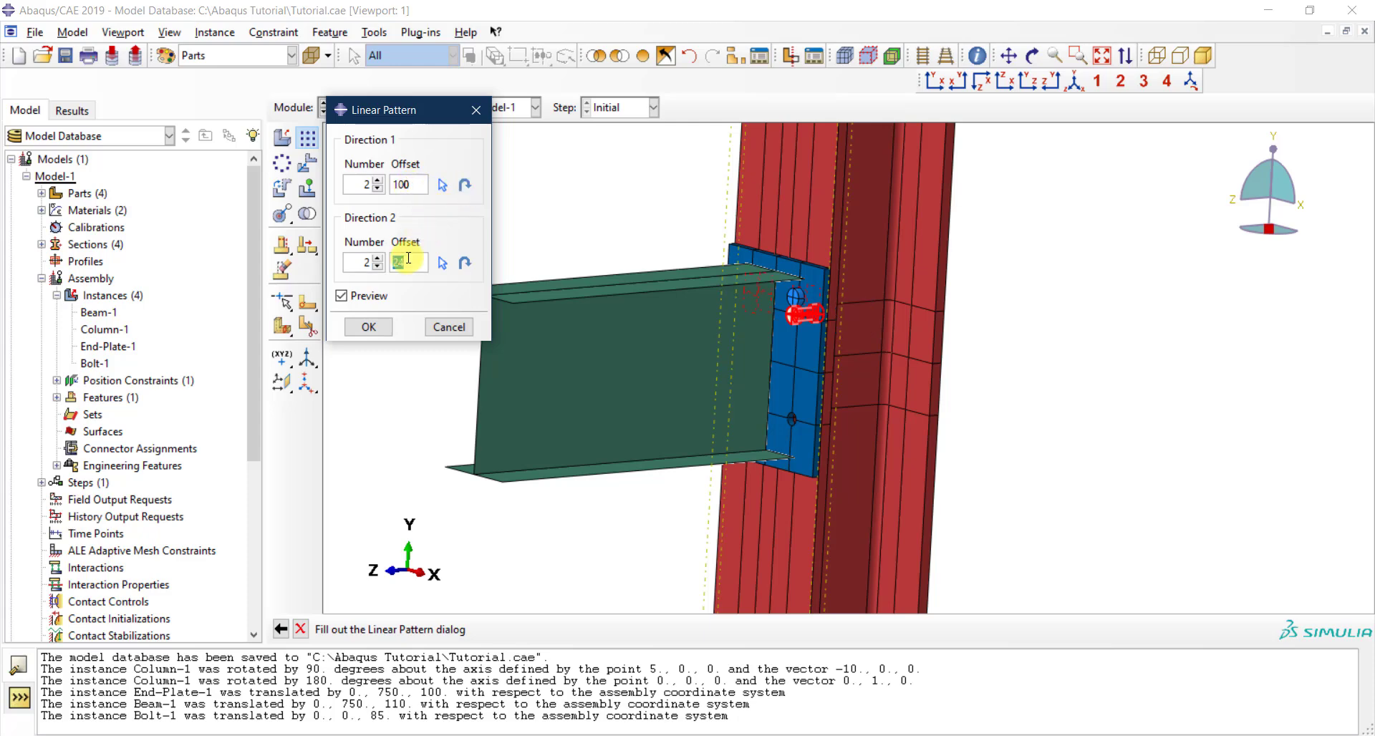
type("140")
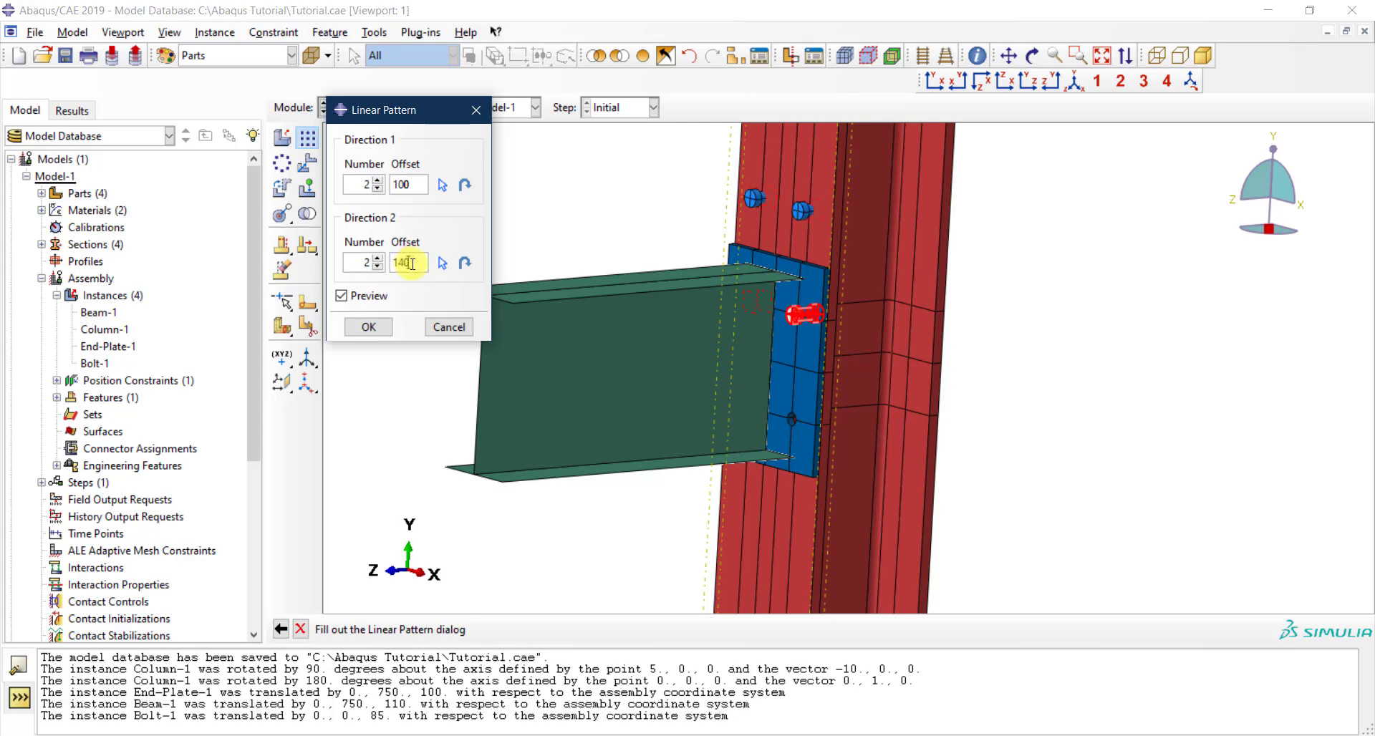
left_click(468, 265)
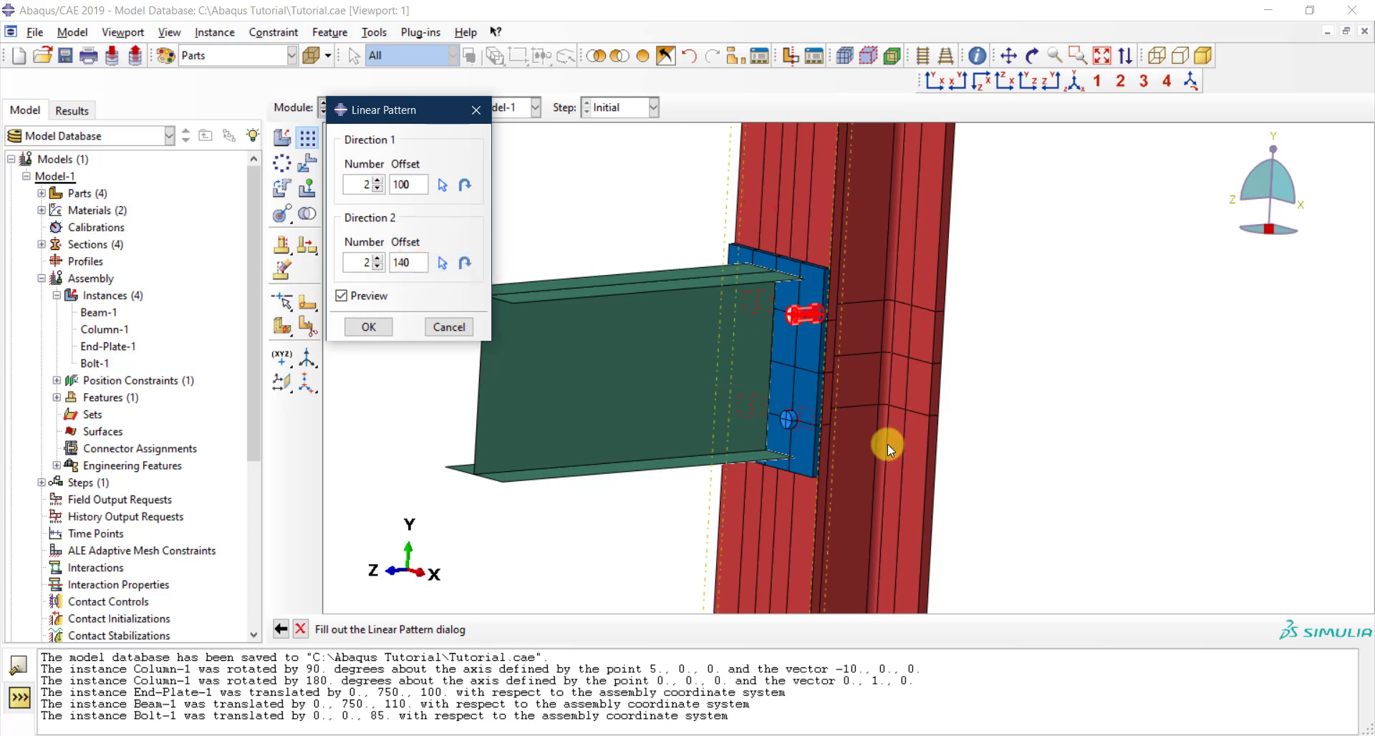
scroll(804, 445, "up", 5)
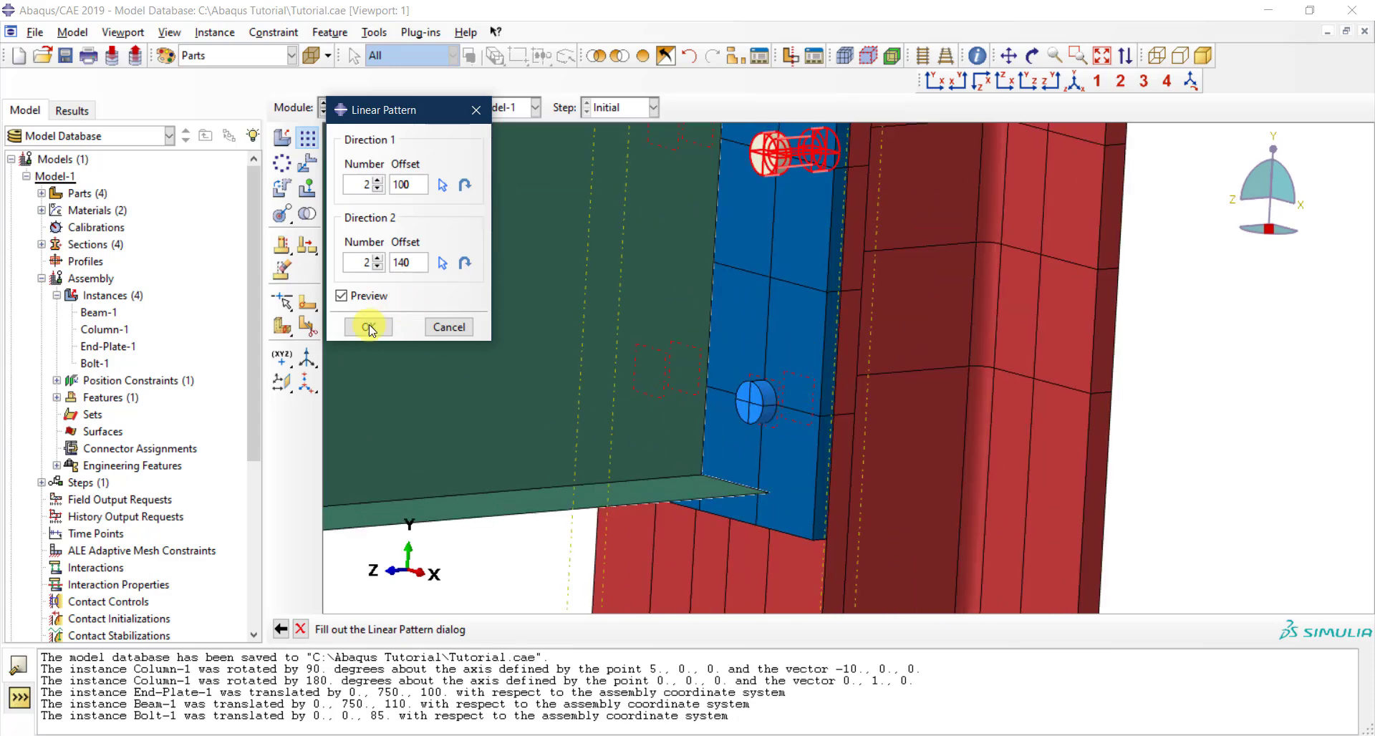
left_click(368, 327)
Examine the patterned bolt instances on the End-Plate and in the model tree, and view the whole connection in isometric view.
scroll(1004, 367, "down", 5)
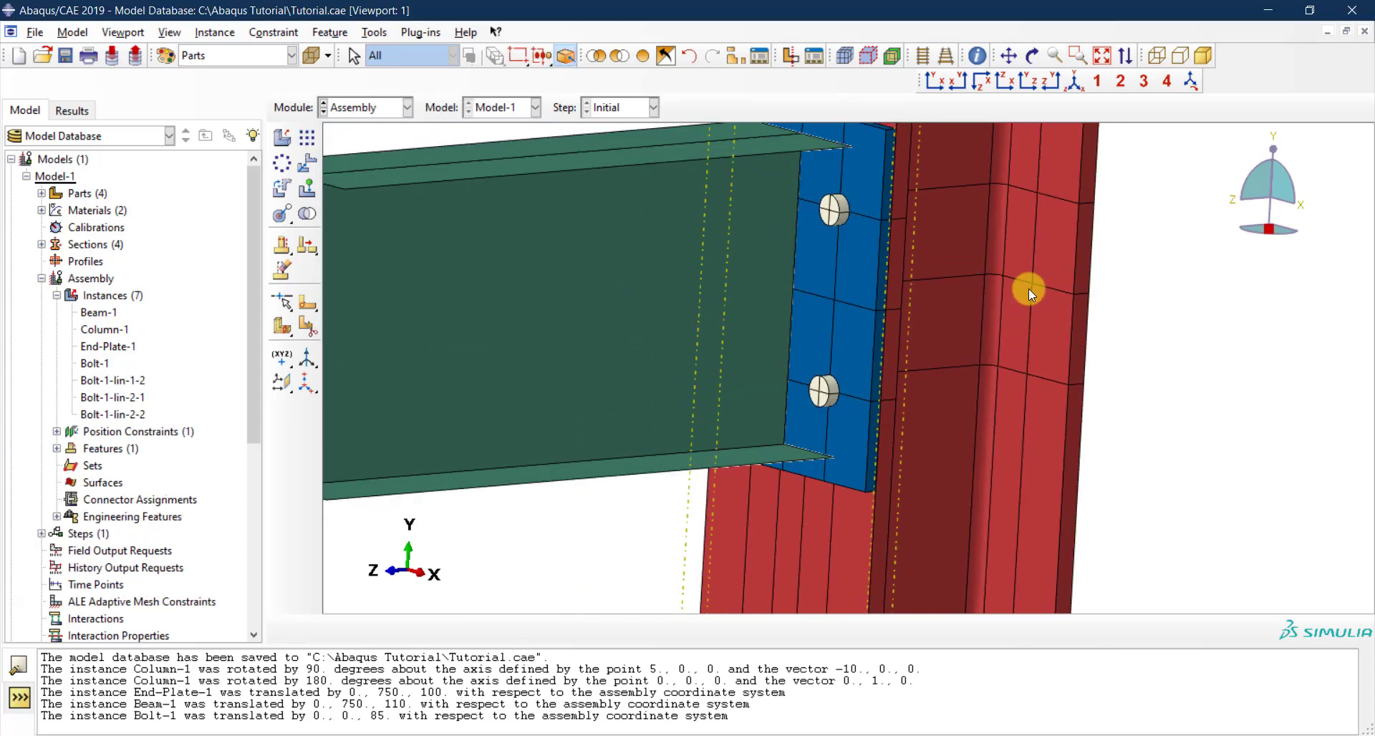
left_click(1031, 55)
mouse_move(796, 282)
left_mouse_down()
mouse_move(862, 316)
mouse_move(986, 338)
mouse_move(791, 305)
left_mouse_up()
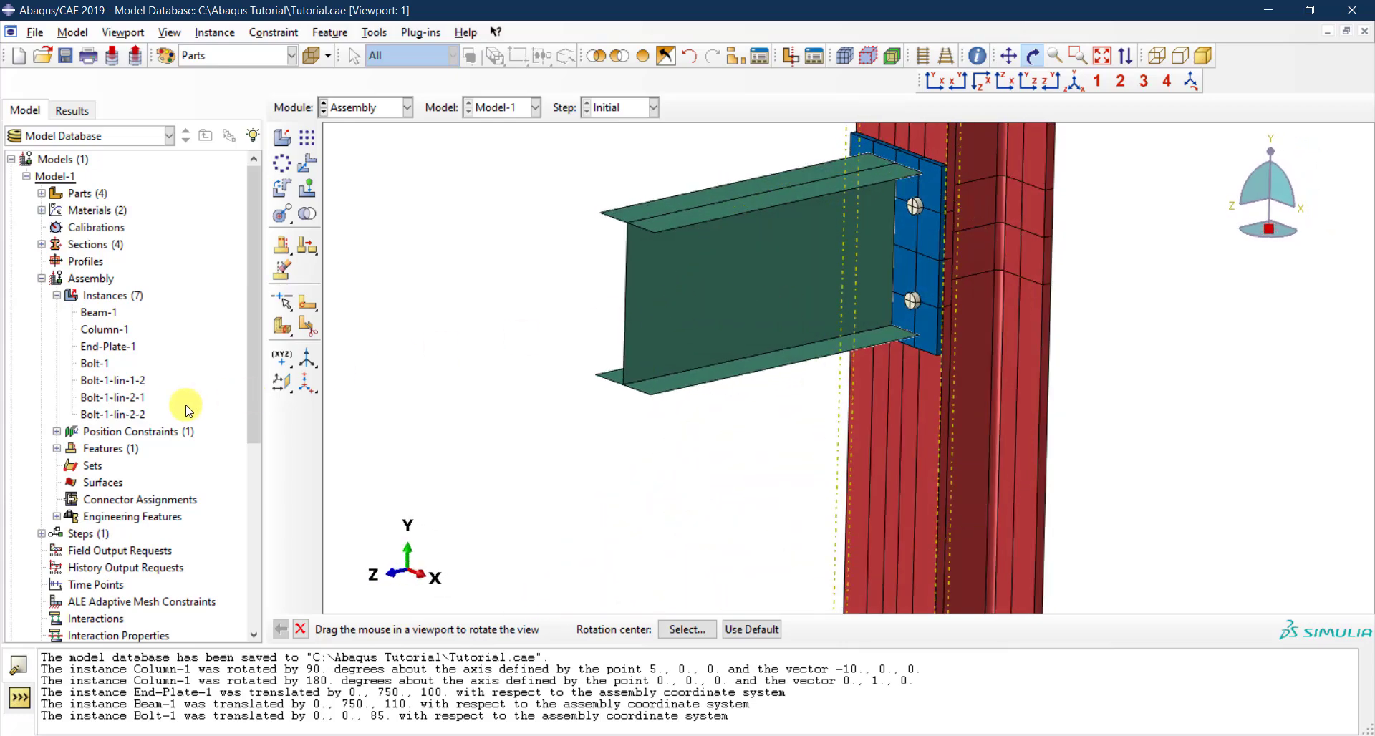
left_click(101, 367)
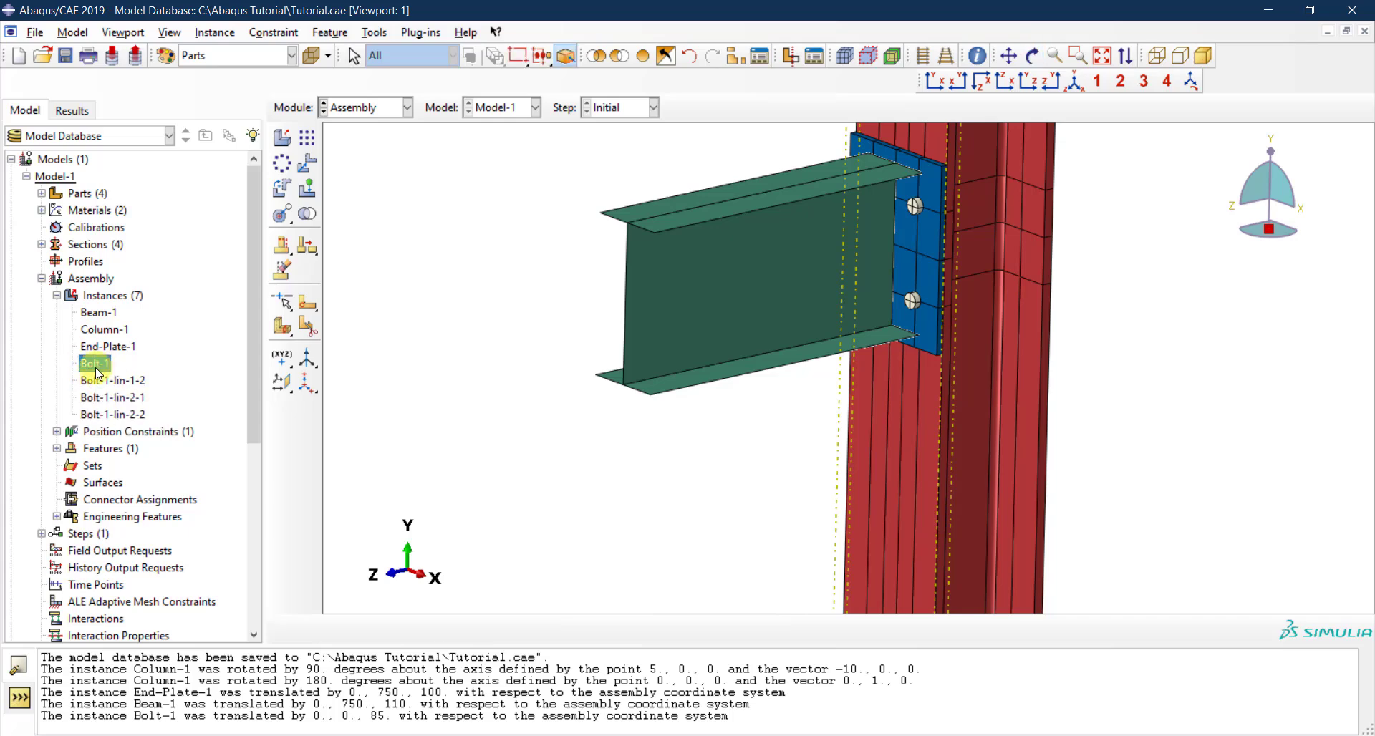
left_click(105, 371)
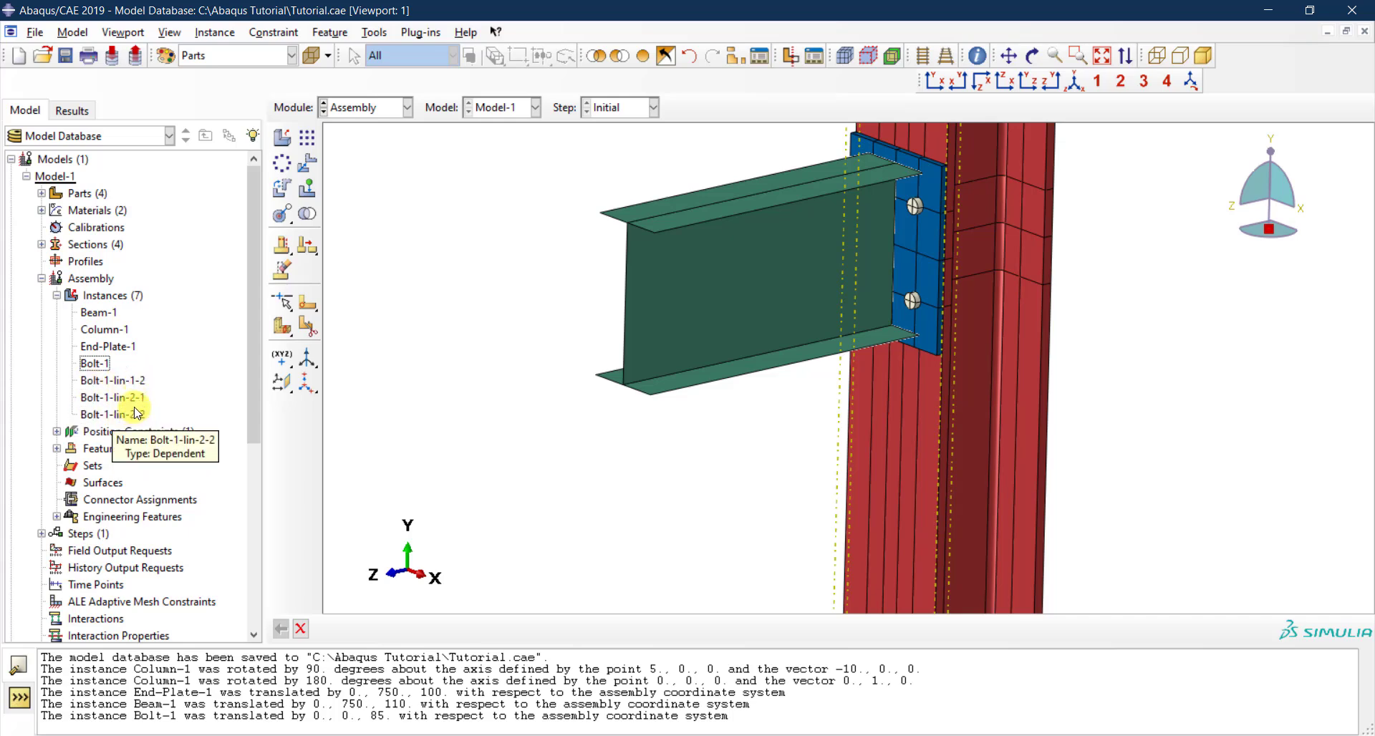
left_click(100, 363)
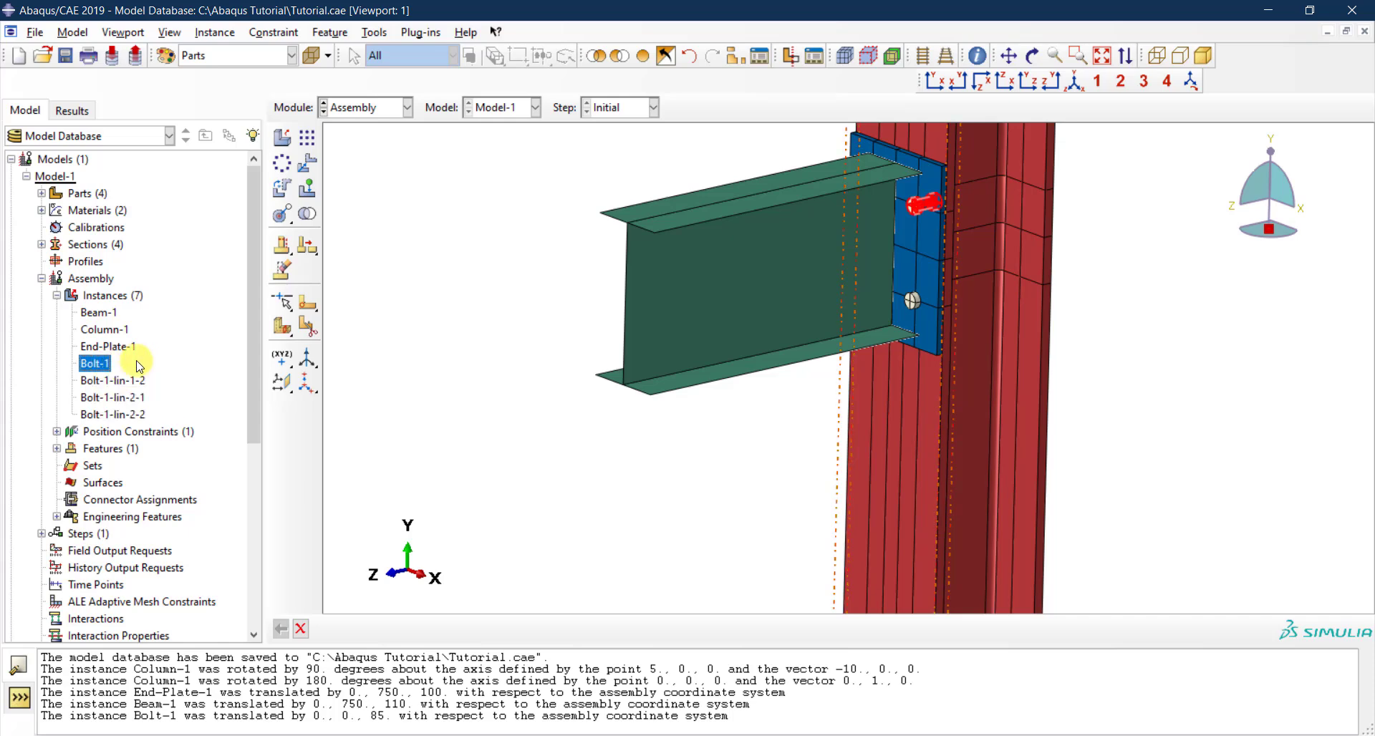
left_click(163, 354)
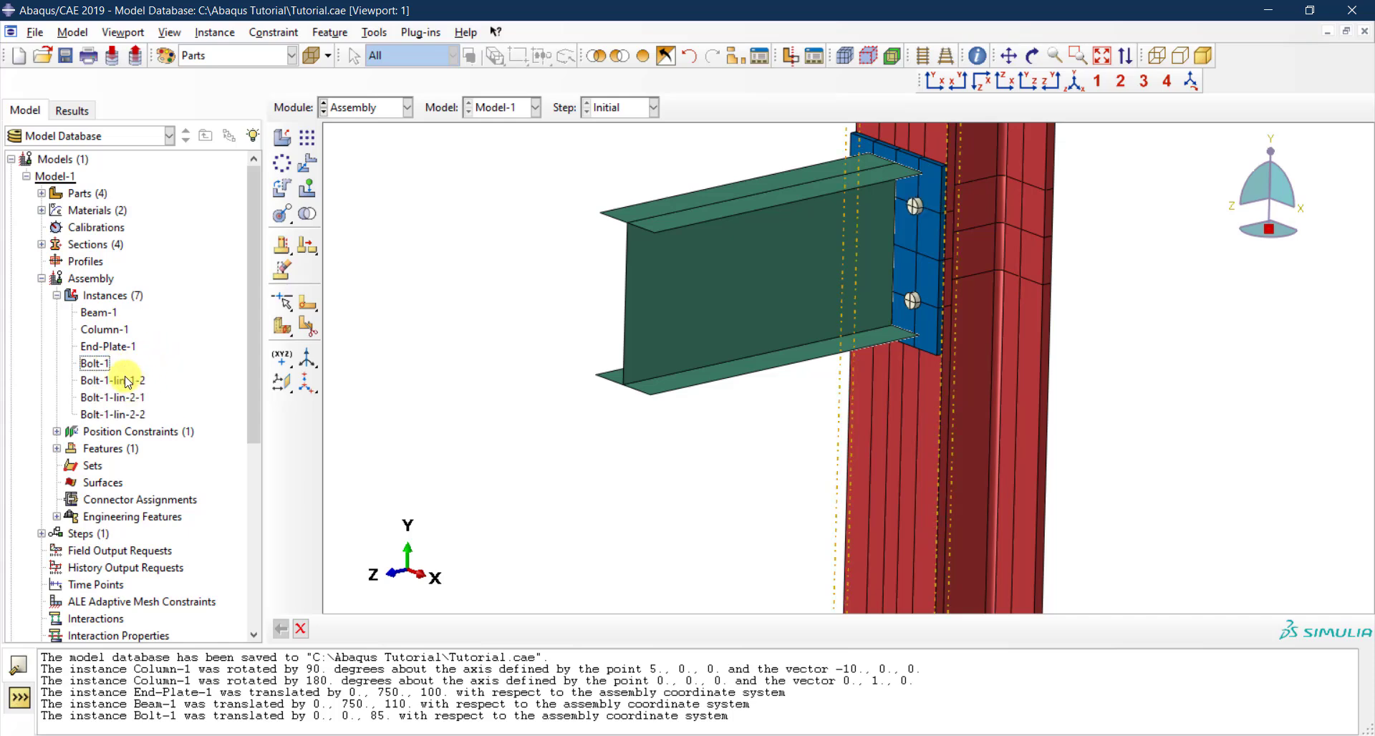
scroll(530, 433, "down", 3)
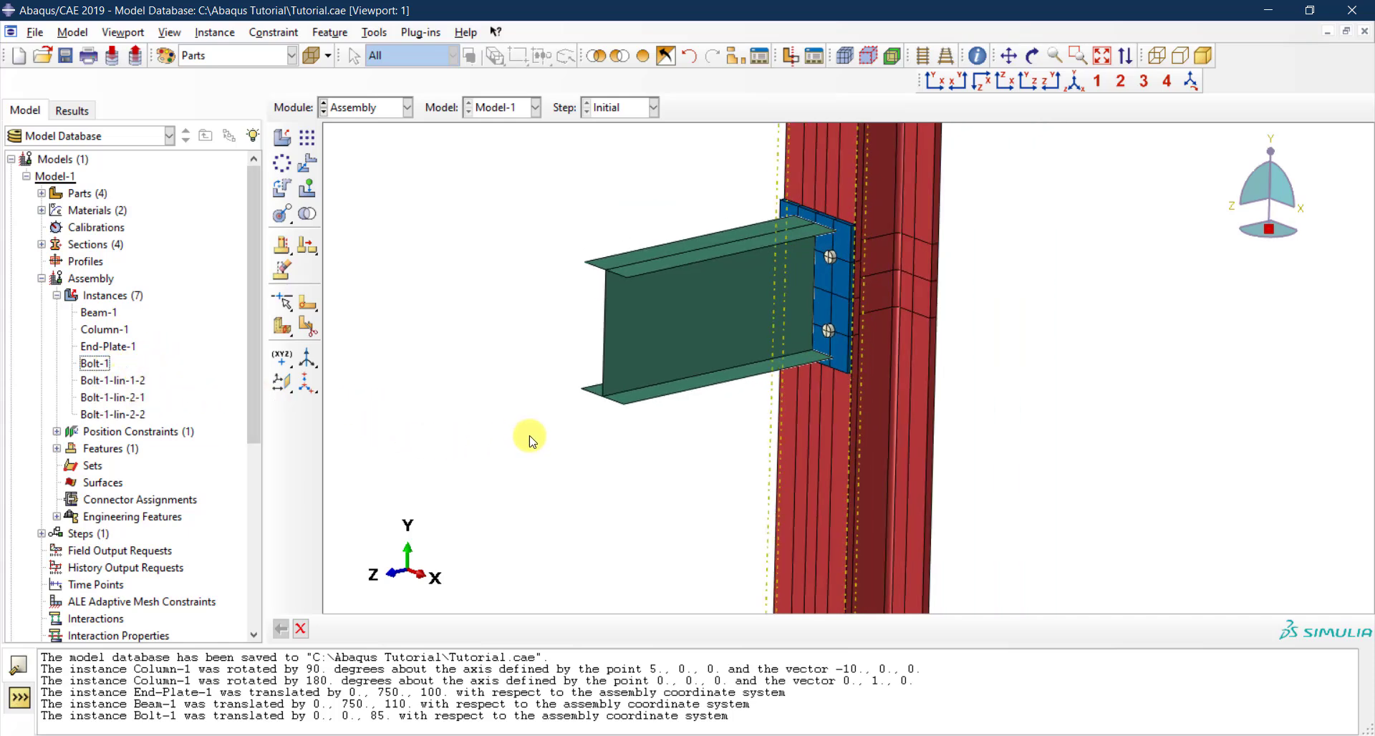
scroll(537, 409, "down", 1)
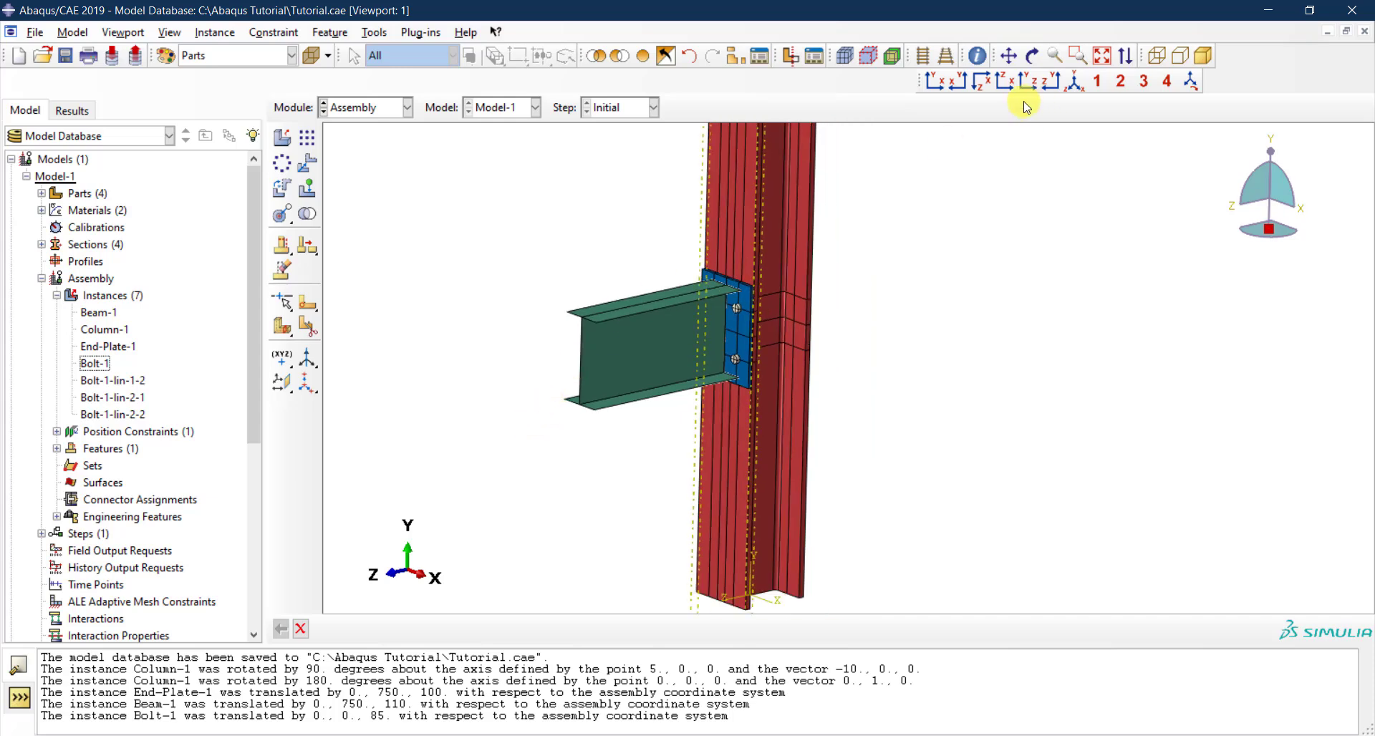
left_click(1058, 83)
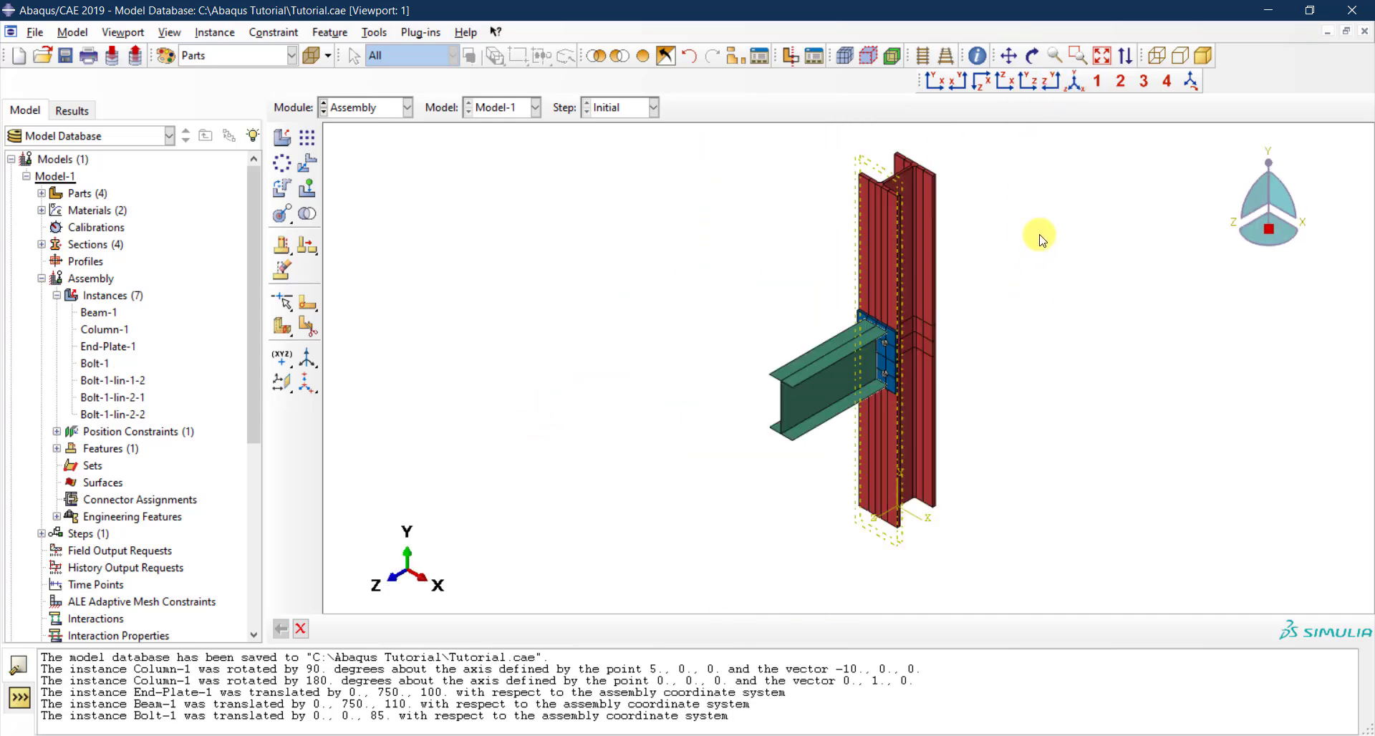
scroll(1043, 199, "up", 1)
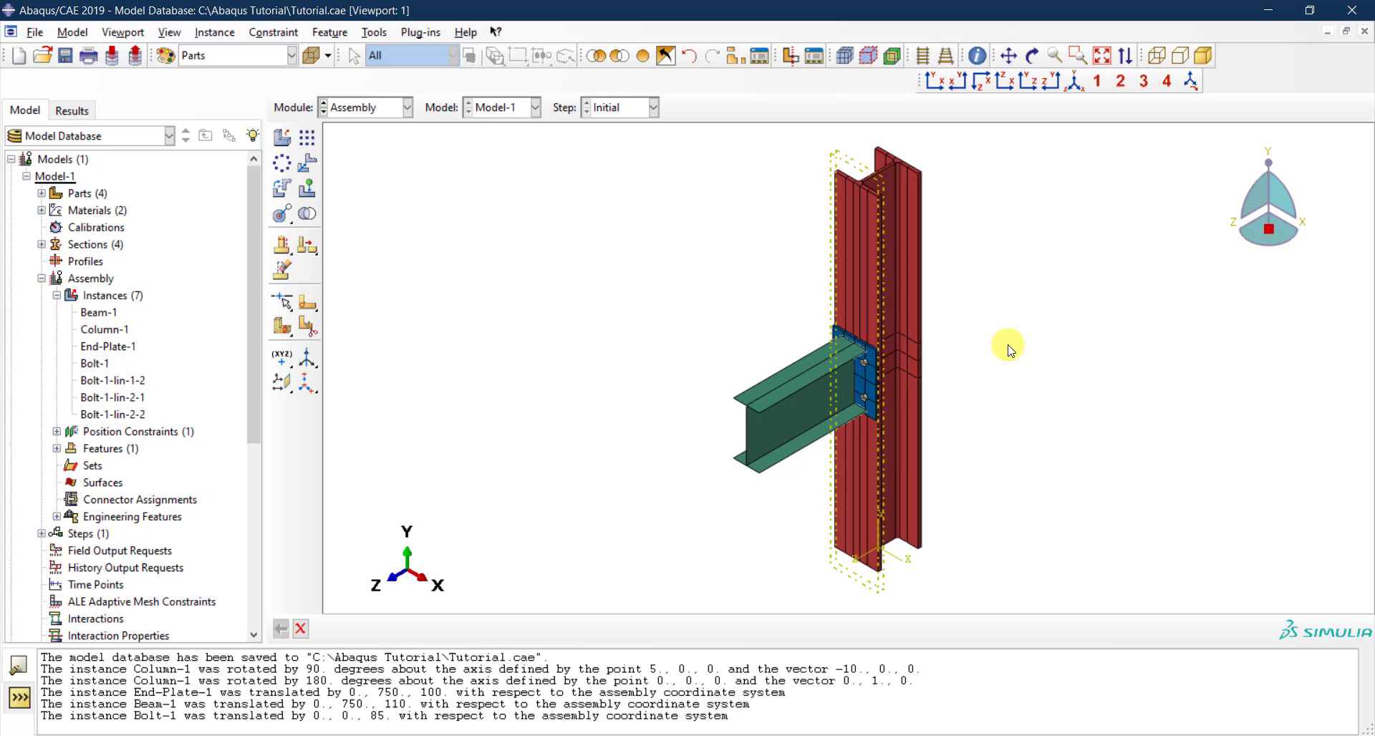
left_click(363, 109)
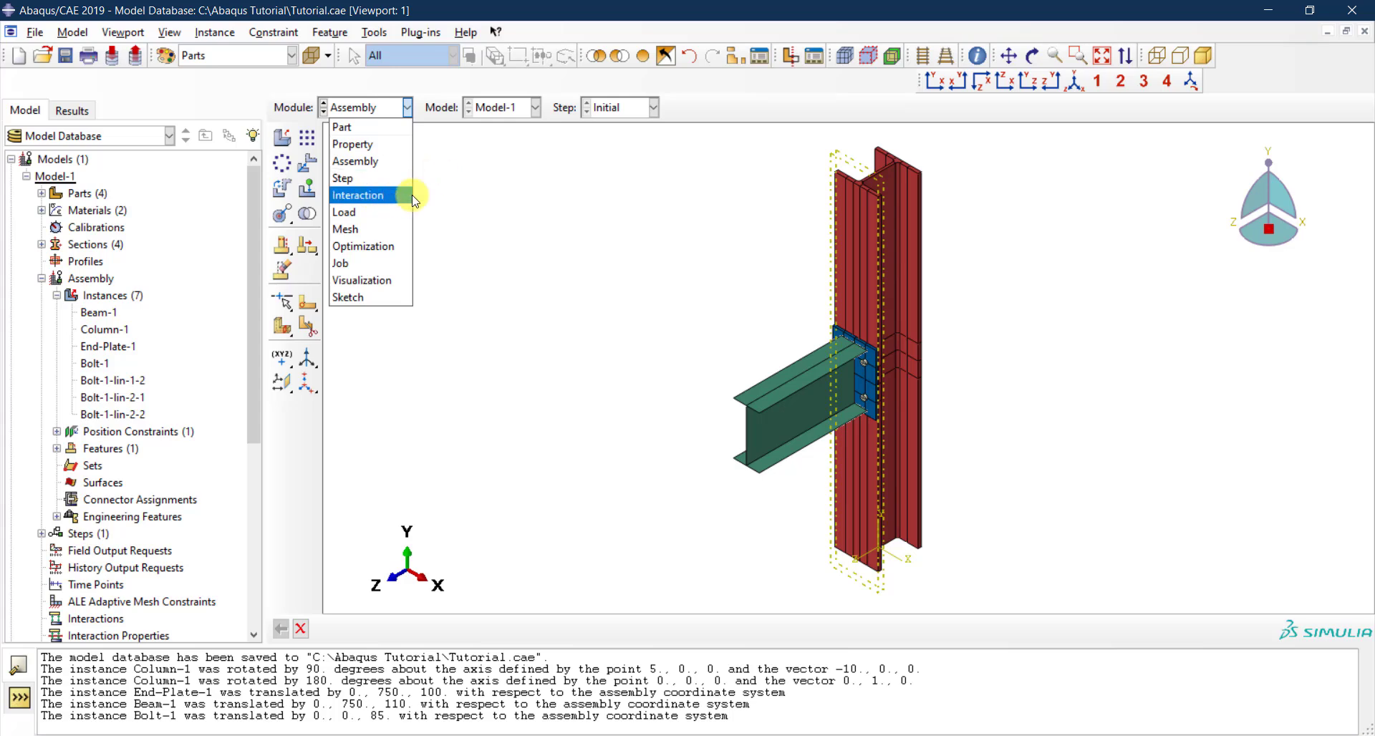
left_click(546, 201)
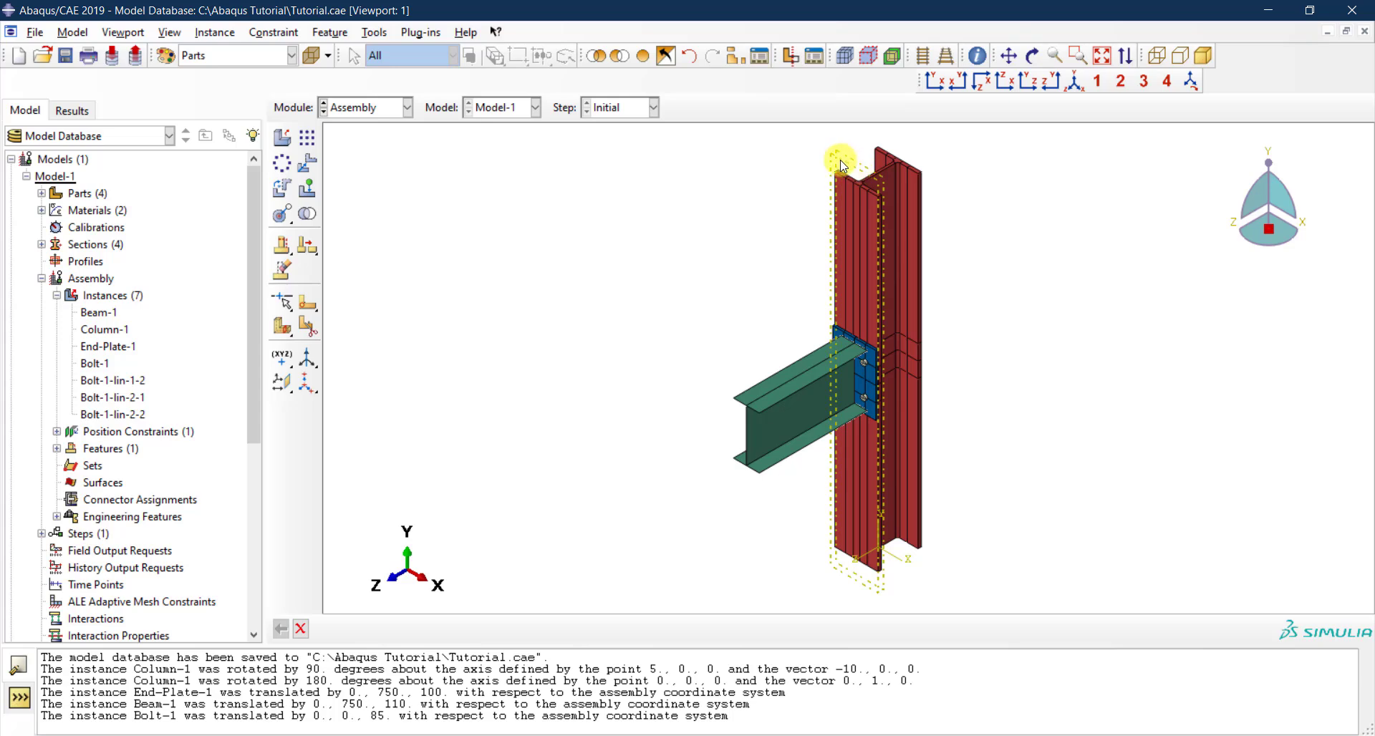
scroll(885, 175, "up", 2)
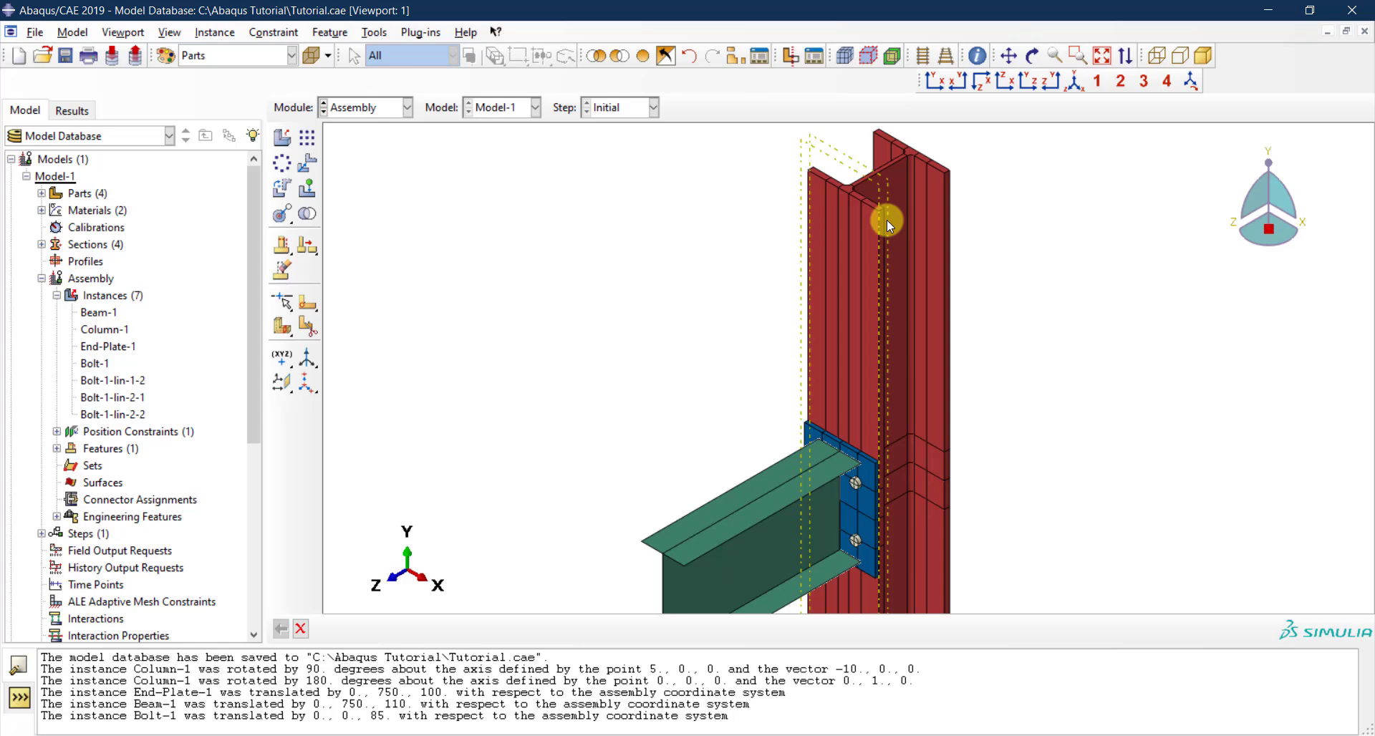
scroll(885, 221, "down", 4)
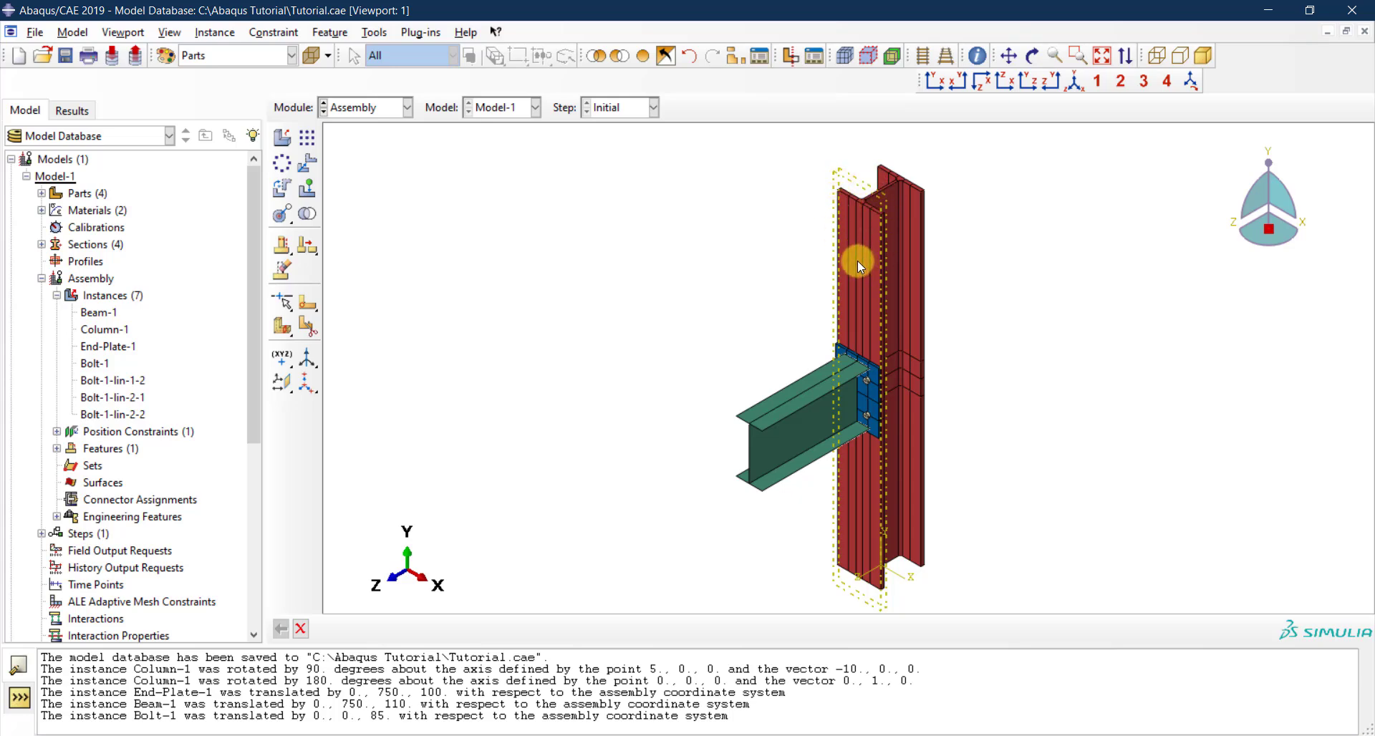
Hide the datum planes and datum axes in the assembly display options.
left_click(159, 36)
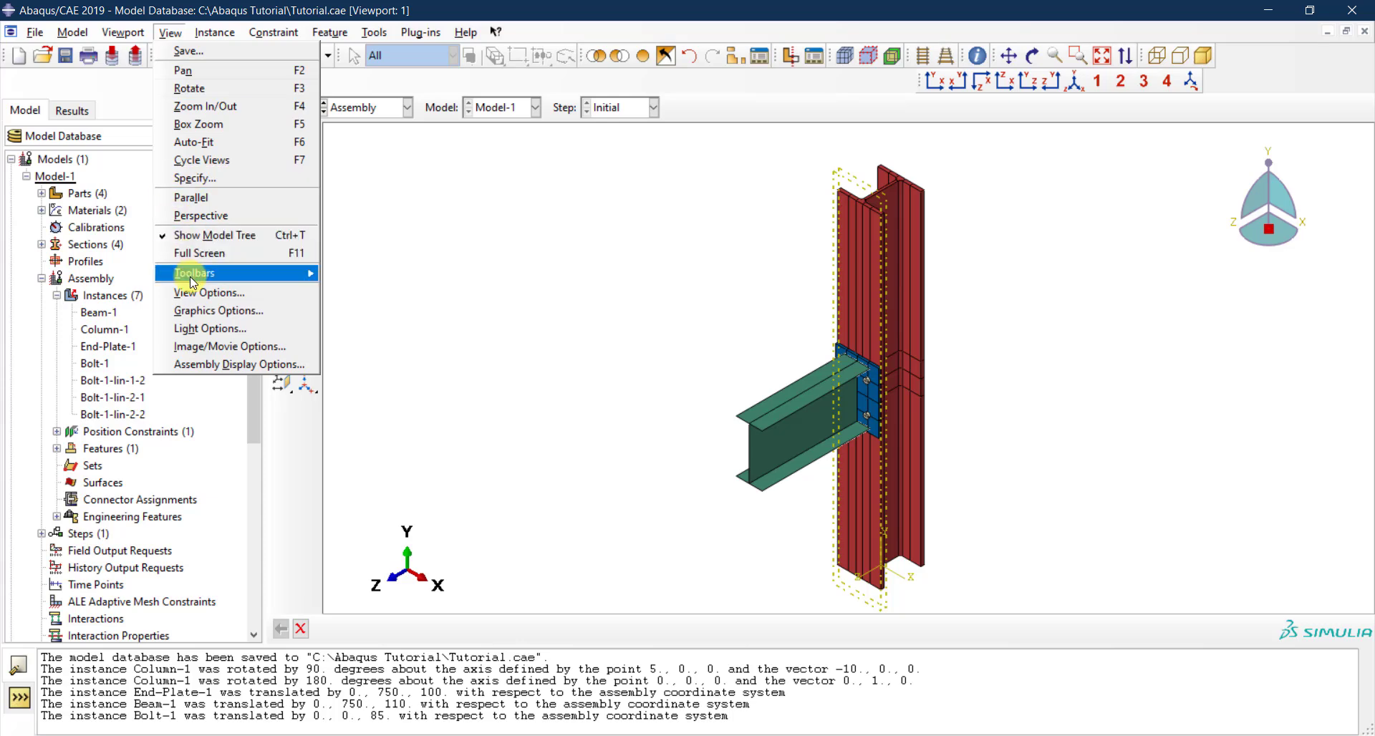
left_click(229, 370)
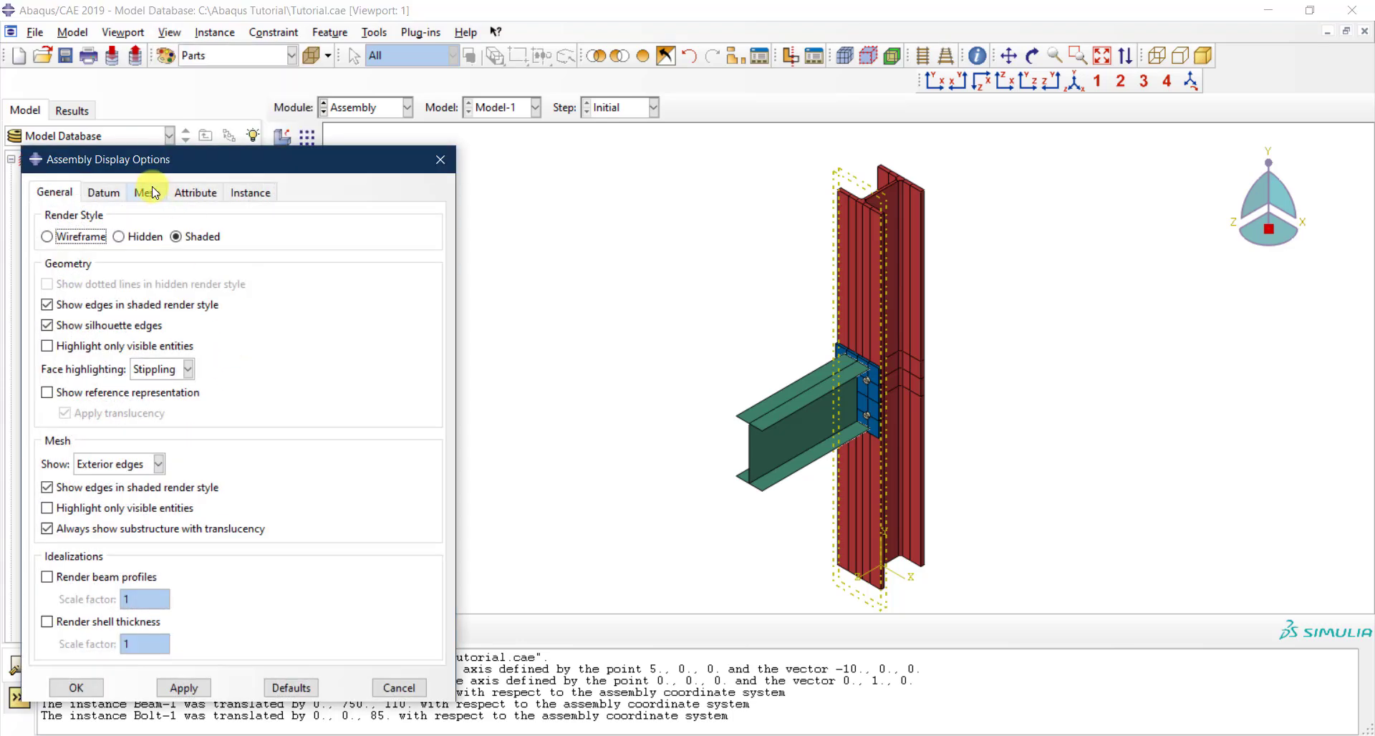
left_click(104, 193)
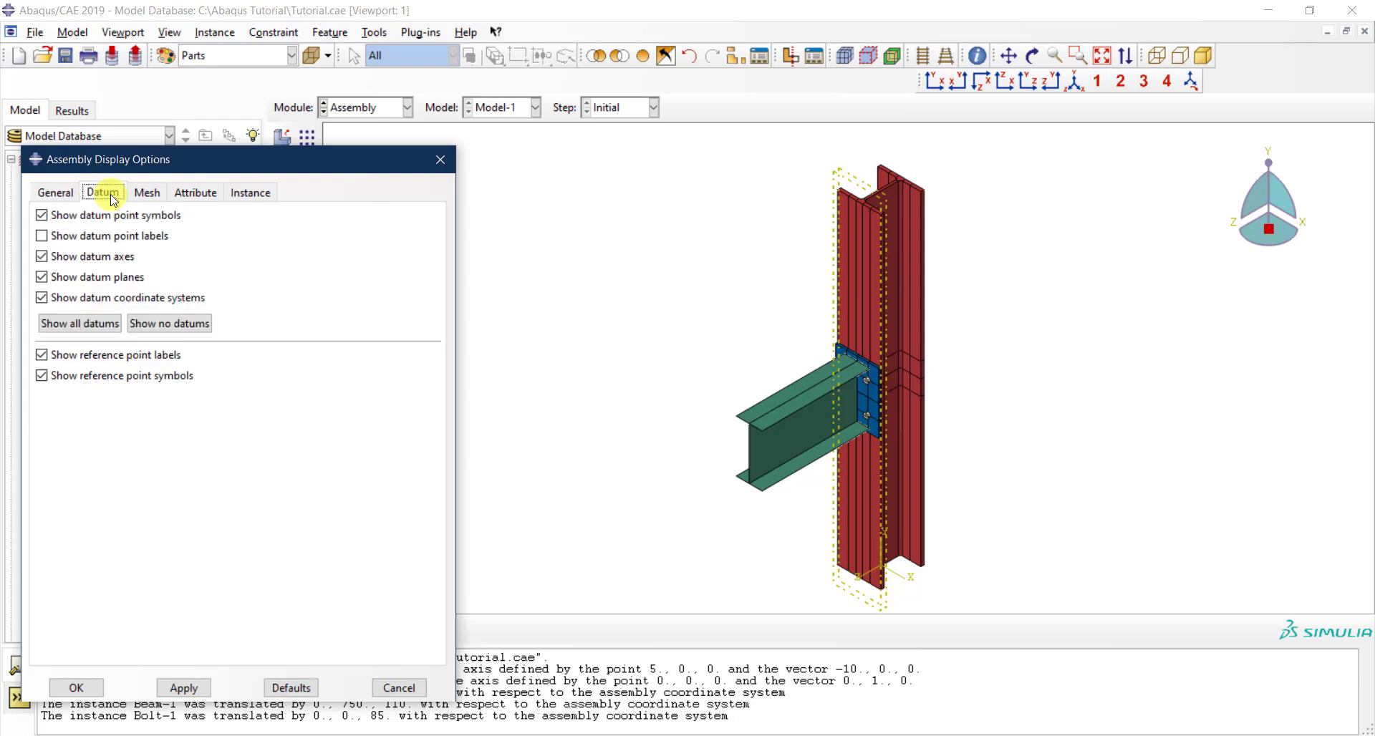
left_click(99, 280)
left_click(99, 259)
left_click(80, 689)
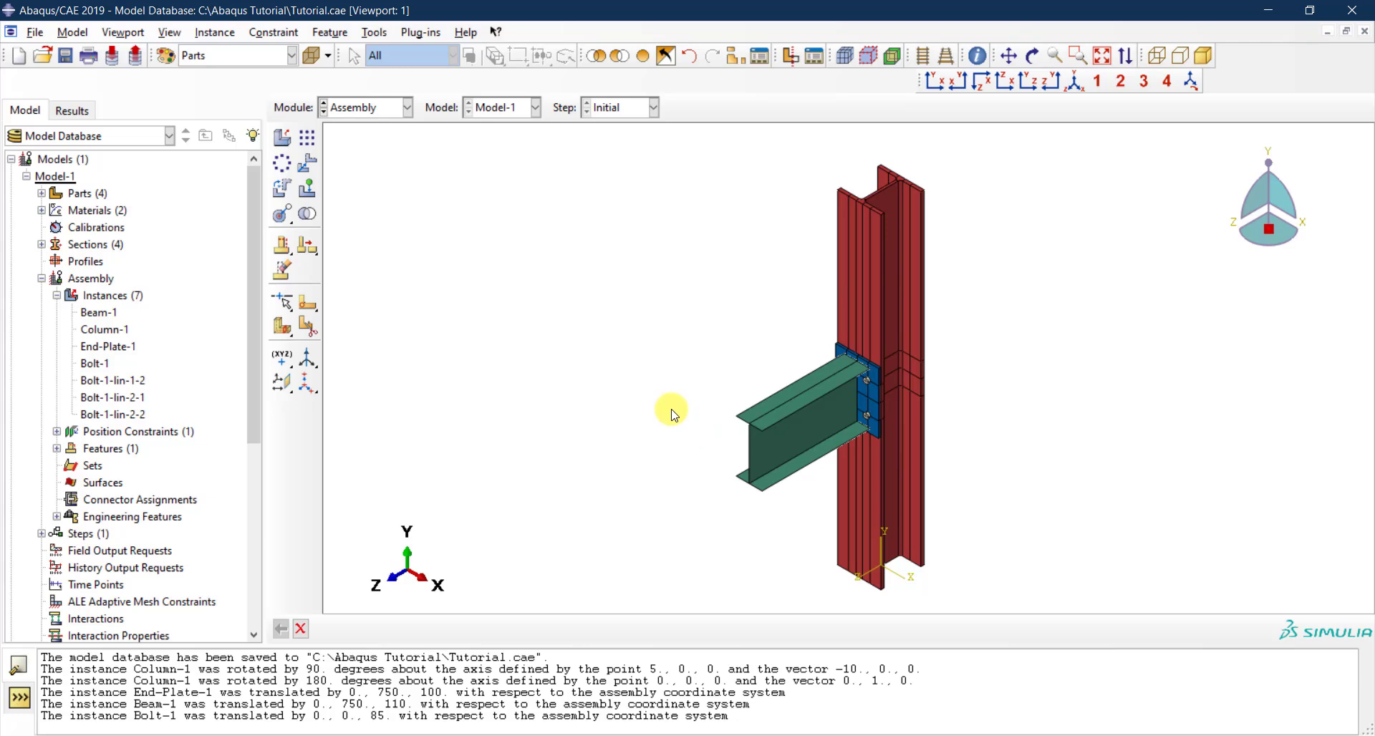
Save the model database and check its save entry in the message log.
key("ctrl+s")
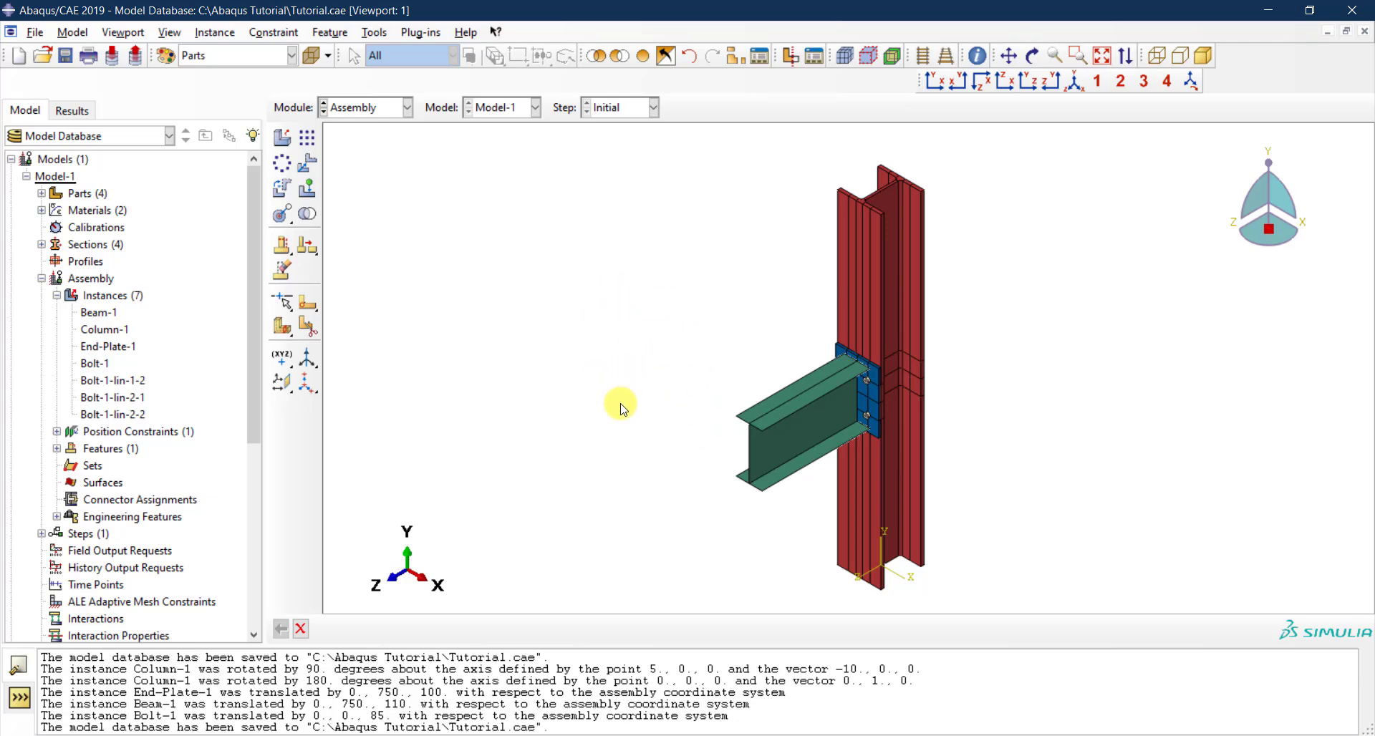
left_click_drag(562, 727, 341, 692)
left_click(52, 675)
left_click(264, 690)
left_click_drag(562, 727, 409, 727)
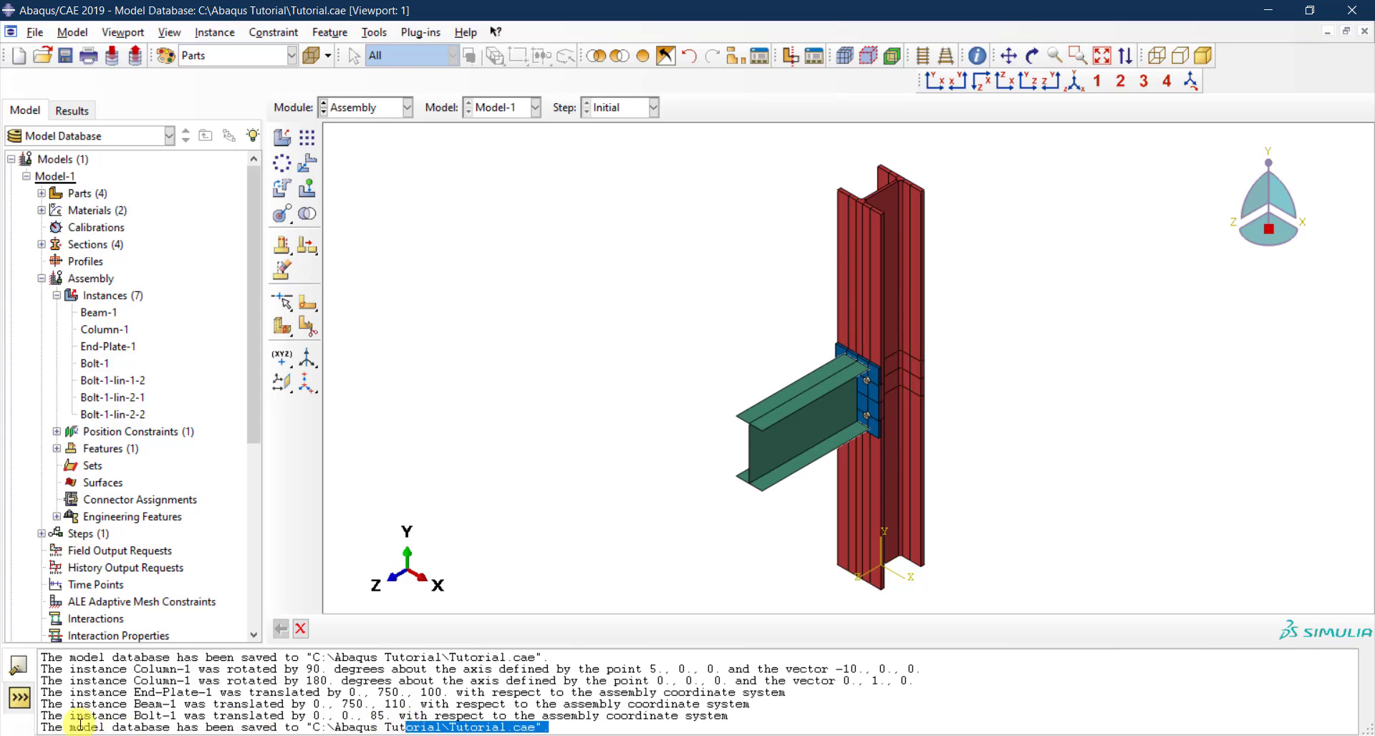
left_click(43, 726)
left_click_drag(57, 726, 558, 727)
left_click(558, 727)
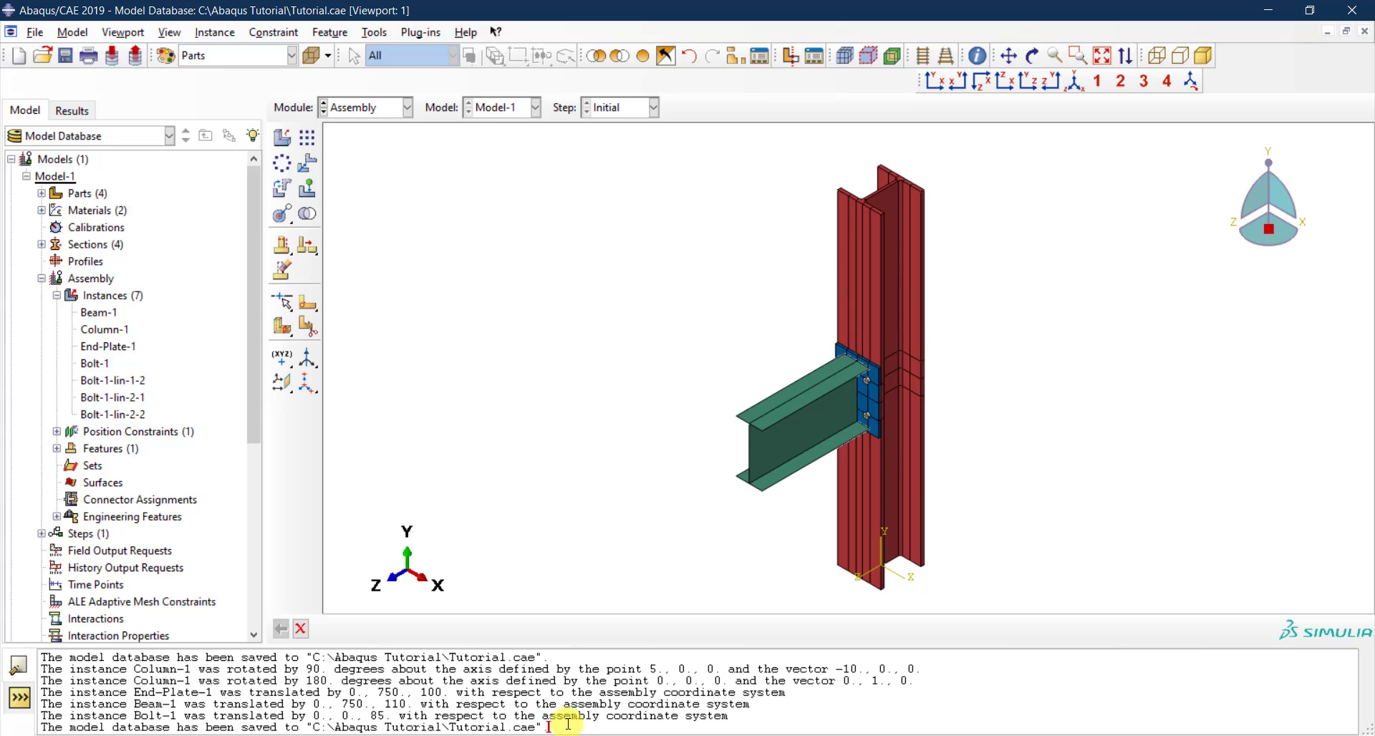